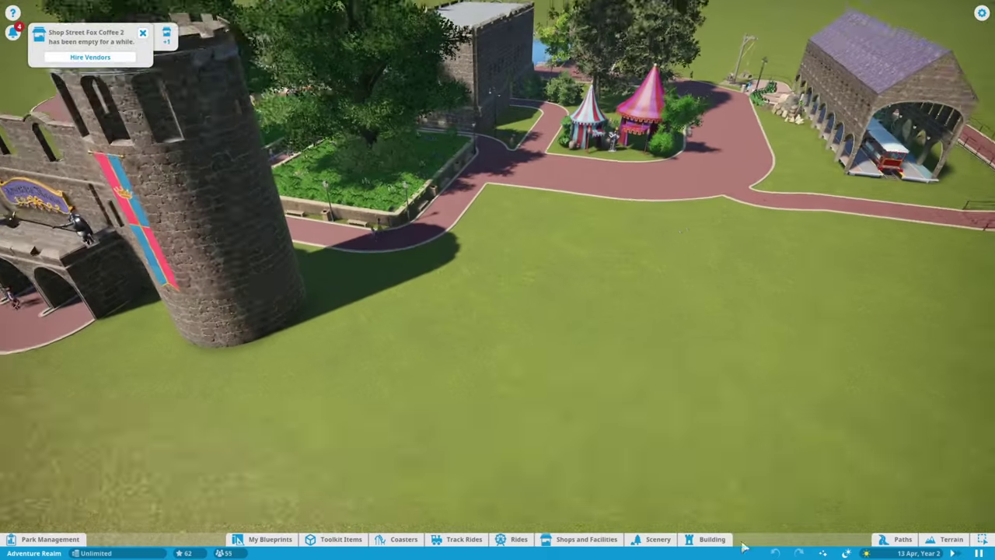
# Step: Filter the custom building pieces to the Castle building set
pyautogui.click(712, 539)
pyautogui.click(531, 449)
pyautogui.click(59, 450)
pyautogui.click(531, 449)
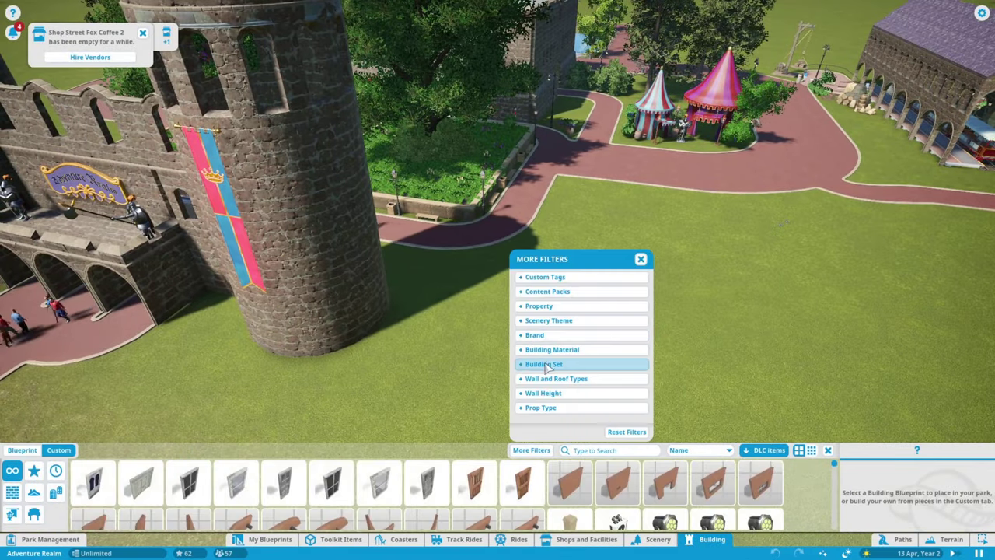
pyautogui.click(546, 364)
pyautogui.click(526, 380)
pyautogui.click(640, 242)
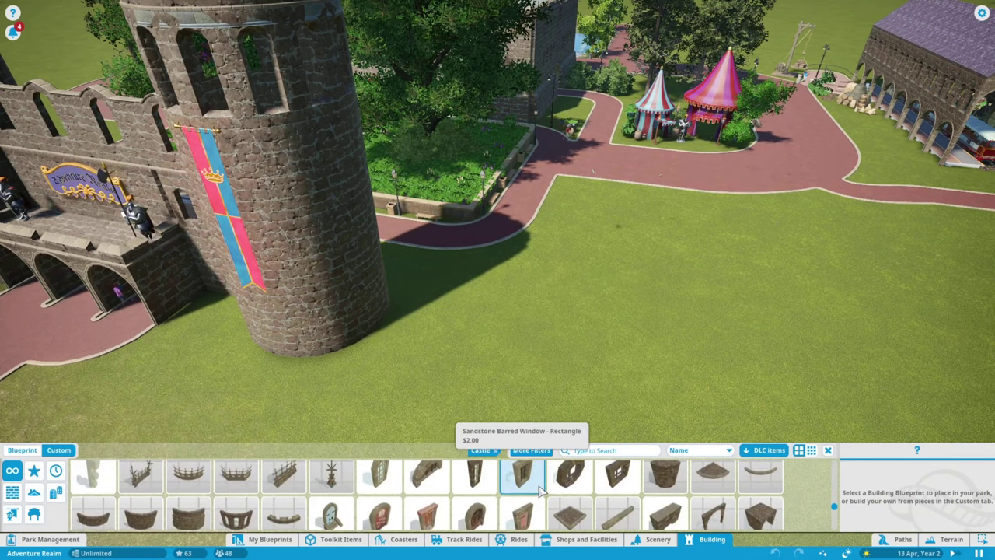
# Step: Place Sandstone Wall 4m Buttressed pieces facing each other beside the round banner tower
pyautogui.scroll(-4, 539, 486)
pyautogui.click(535, 487)
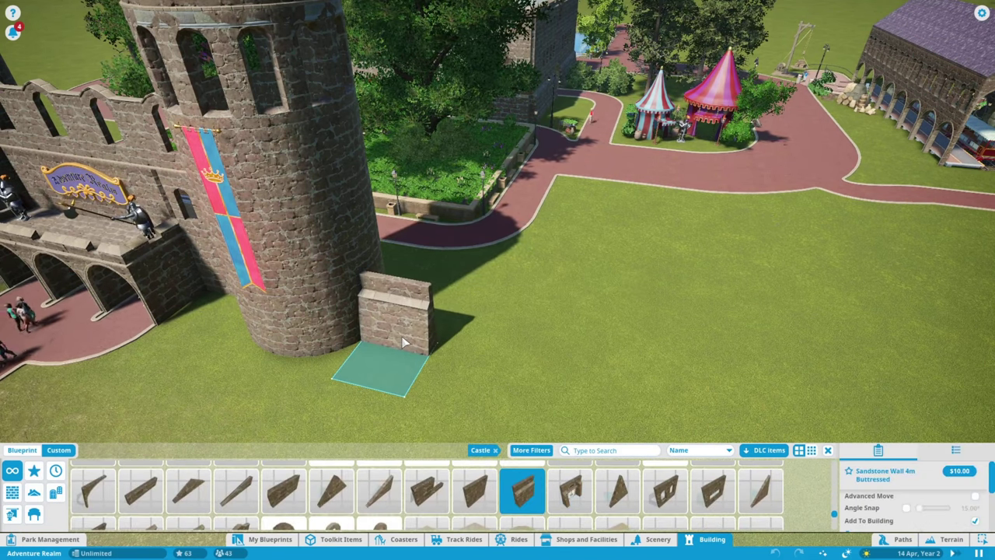
pyautogui.click(402, 336)
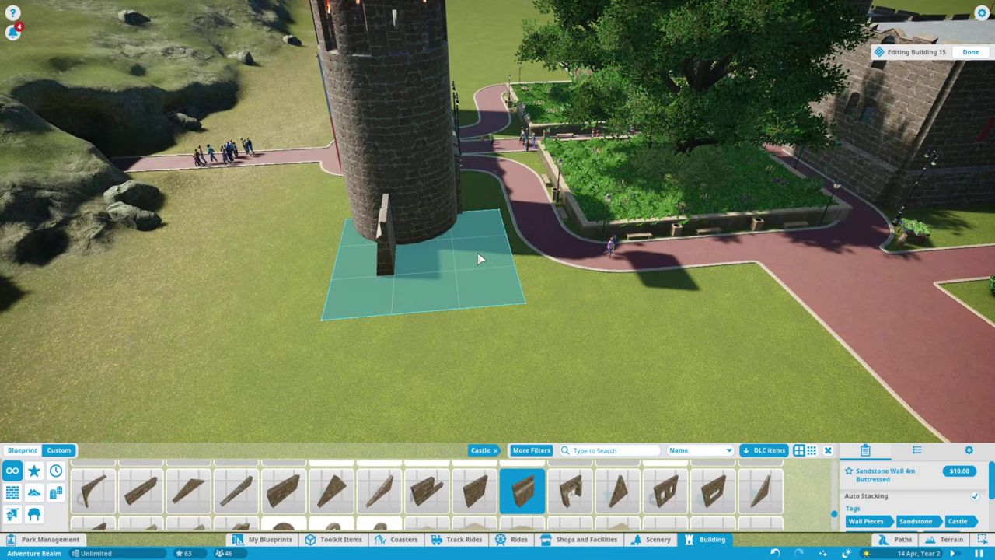
pyautogui.press('q')
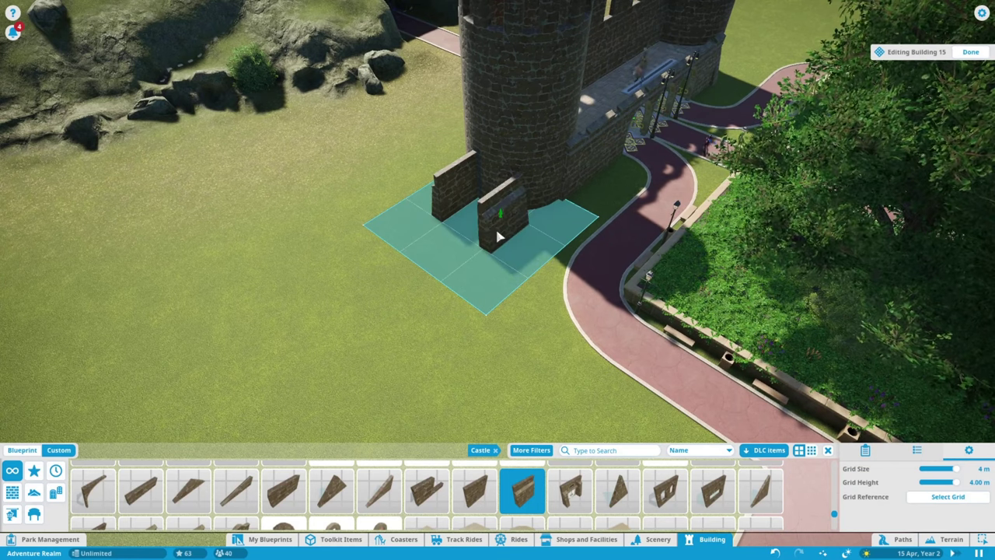
pyautogui.rightClick(458, 209)
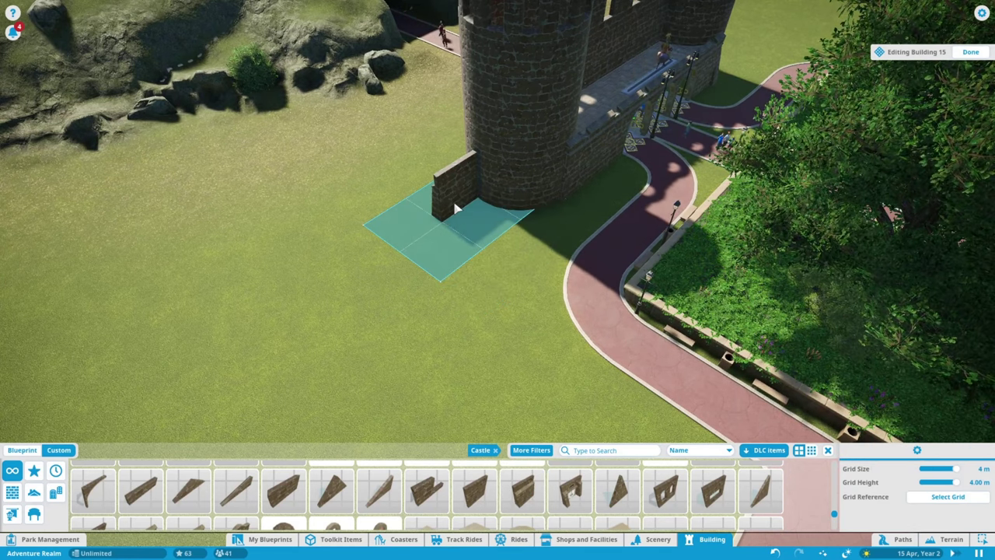
pyautogui.click(929, 95)
pyautogui.click(440, 251)
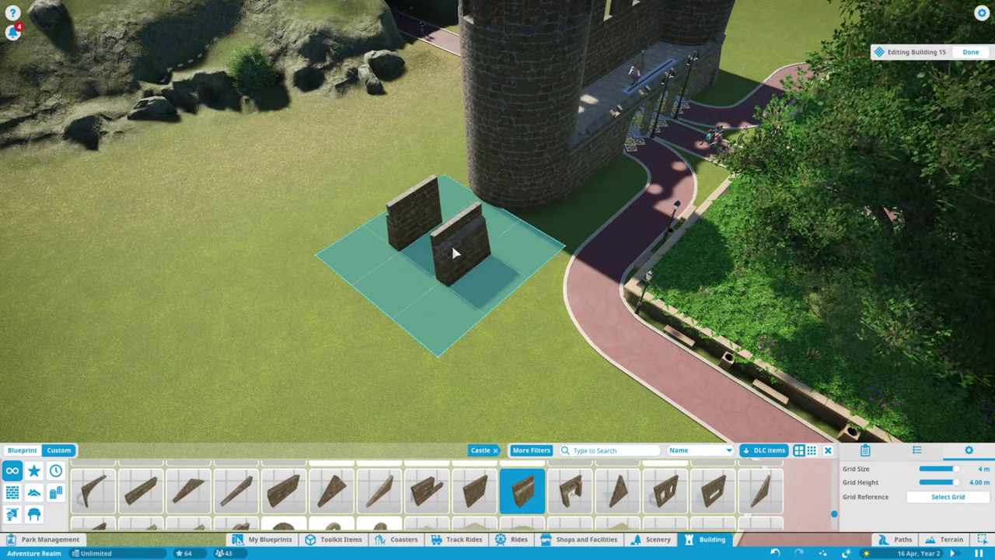
pyautogui.press('e')
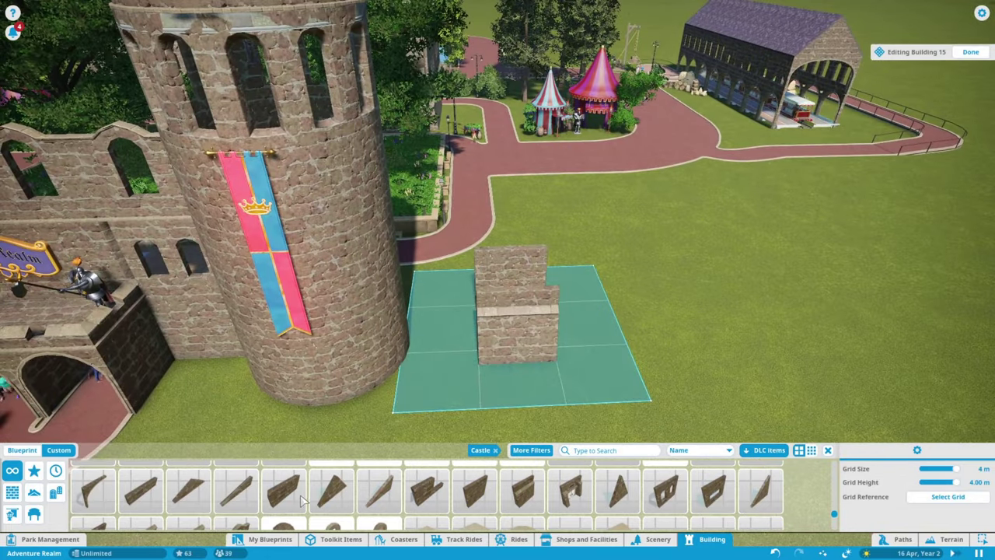
pyautogui.press('e')
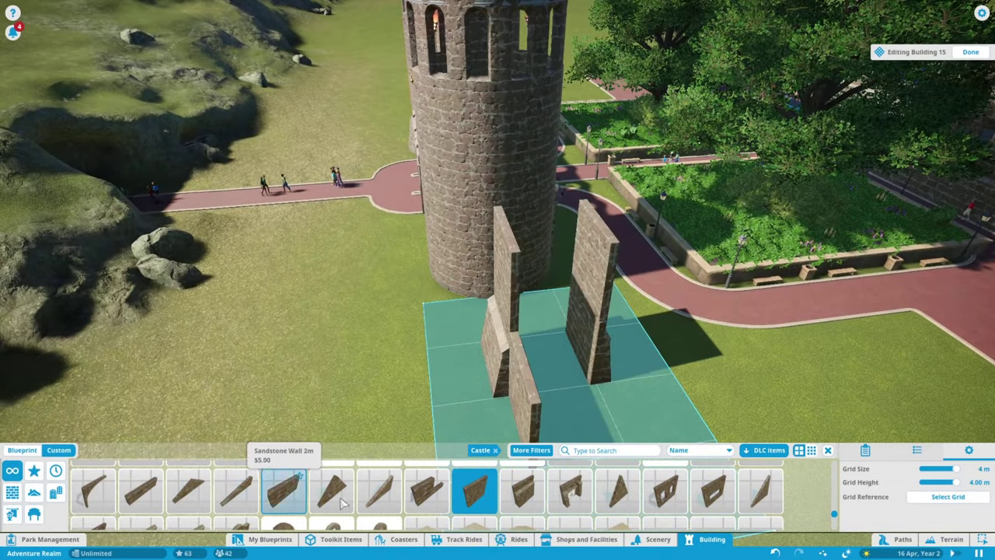
pyautogui.scroll(-2, 420, 494)
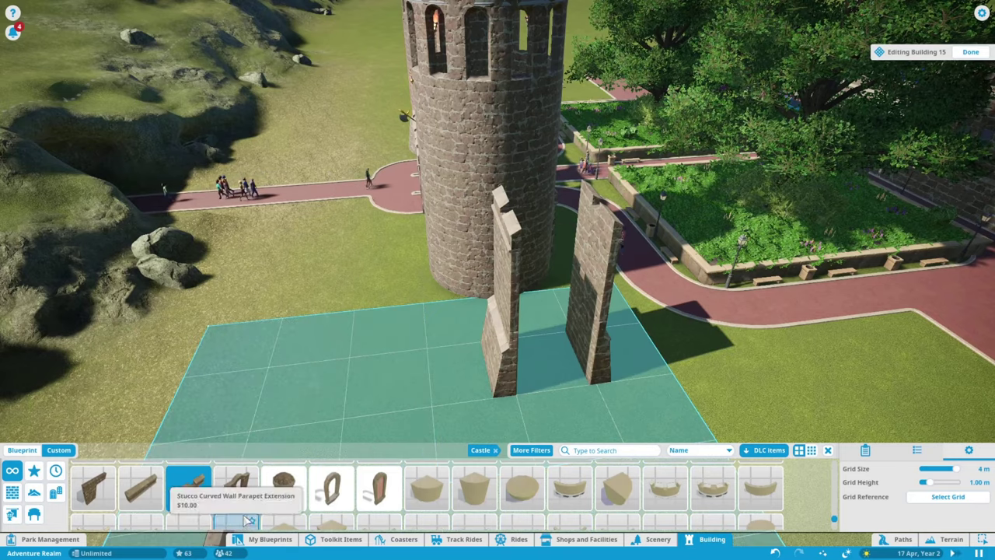
pyautogui.scroll(-2, 78, 486)
# Step: Lay a flat roof slab across the tops of the new walls
pyautogui.click(33, 492)
pyautogui.click(467, 482)
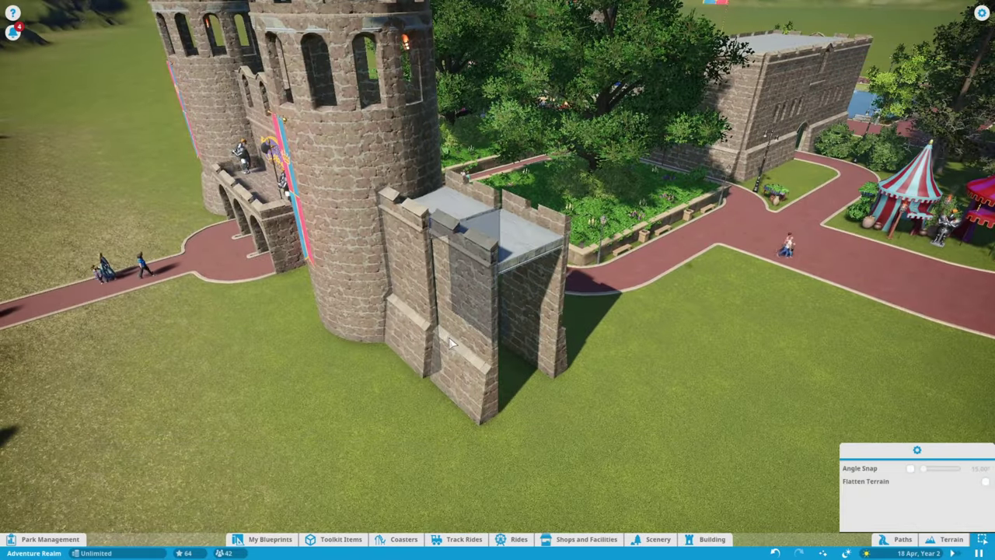
pyautogui.scroll(3, 448, 343)
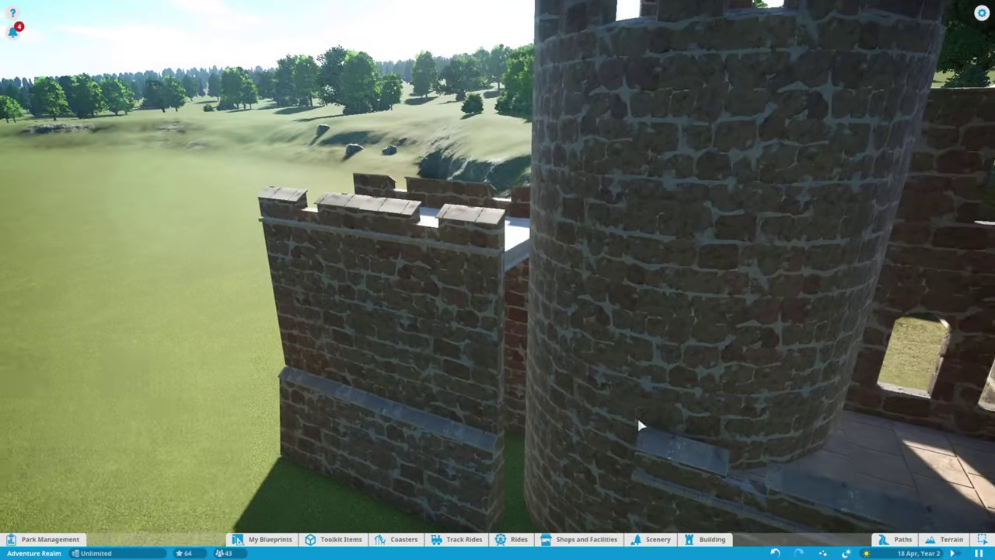
# Step: Pick a round sandstone tower piece and a Heavy Stone Quoin for the wall-tower junction
pyautogui.press('b')
pyautogui.click(12, 492)
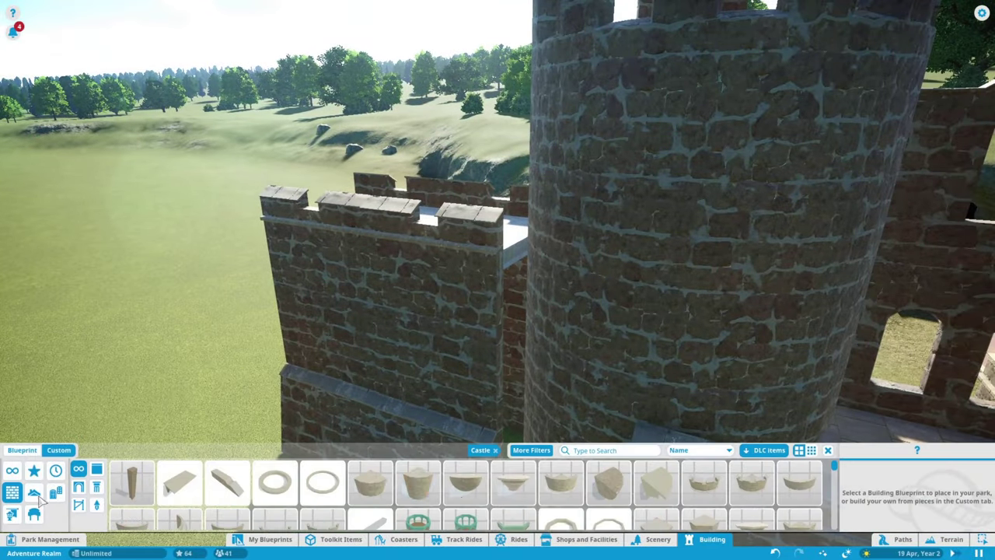
pyautogui.click(608, 482)
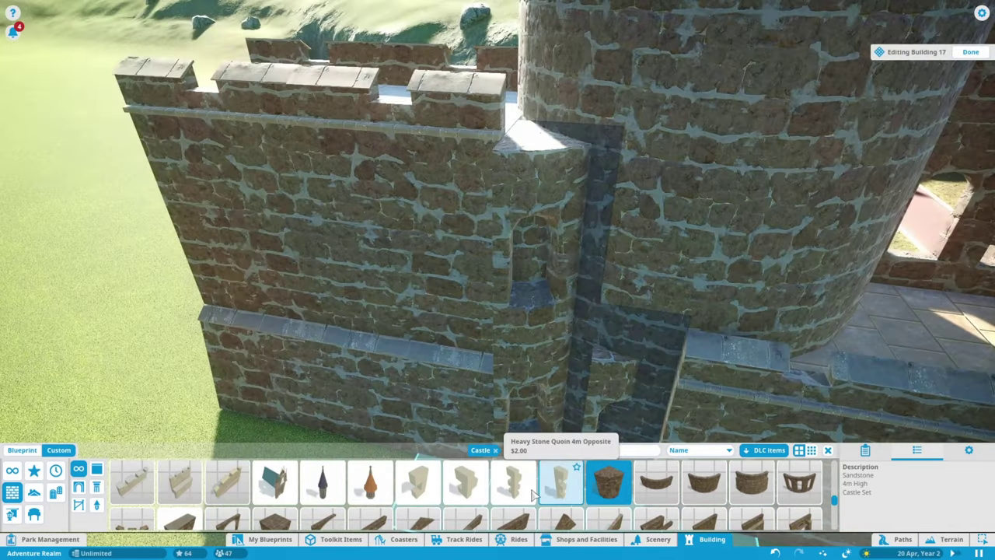
pyautogui.scroll(-2, 510, 488)
pyautogui.click(513, 511)
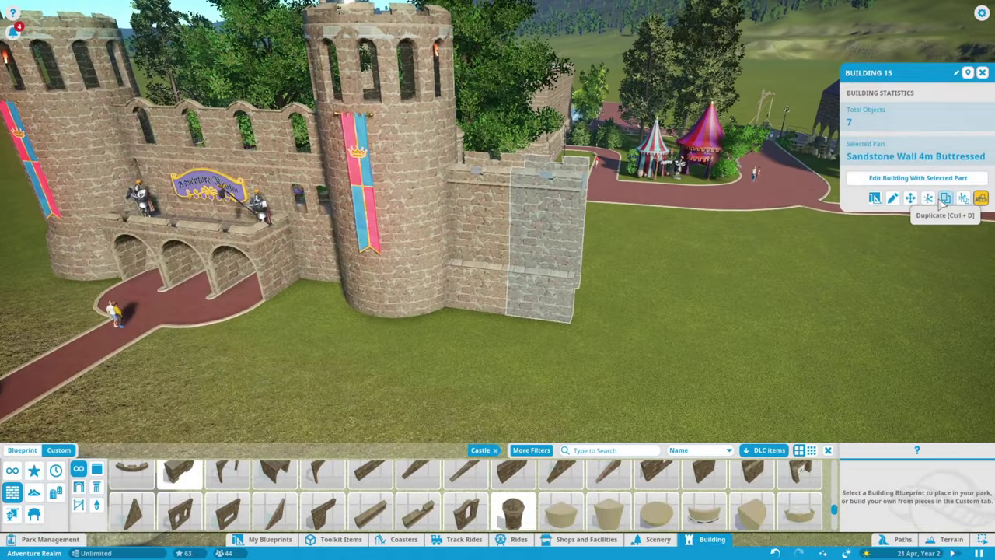
# Step: Create a tagged 'Castle Wall' blueprint with the description 'Wall for Castle'
pyautogui.click(875, 198)
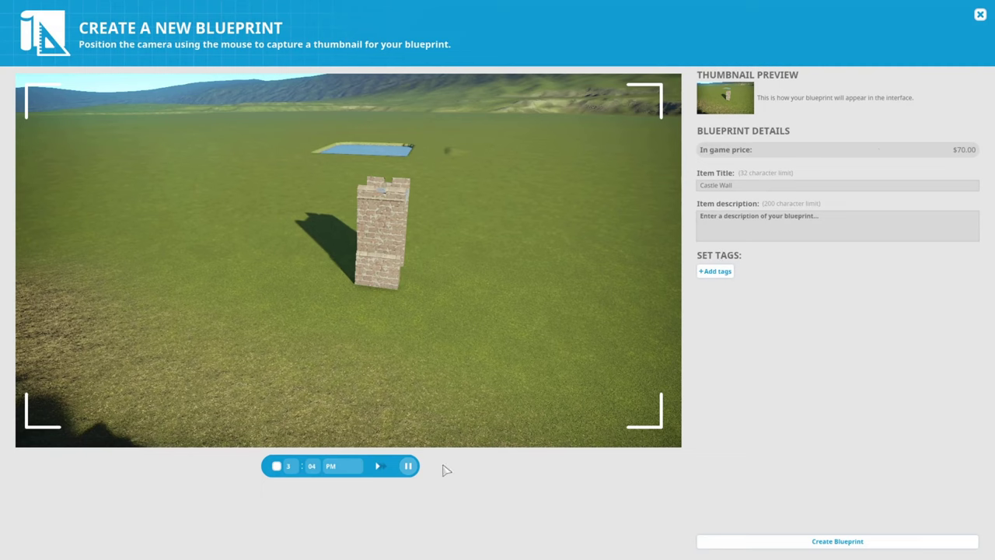
pyautogui.click(980, 14)
pyautogui.click(187, 178)
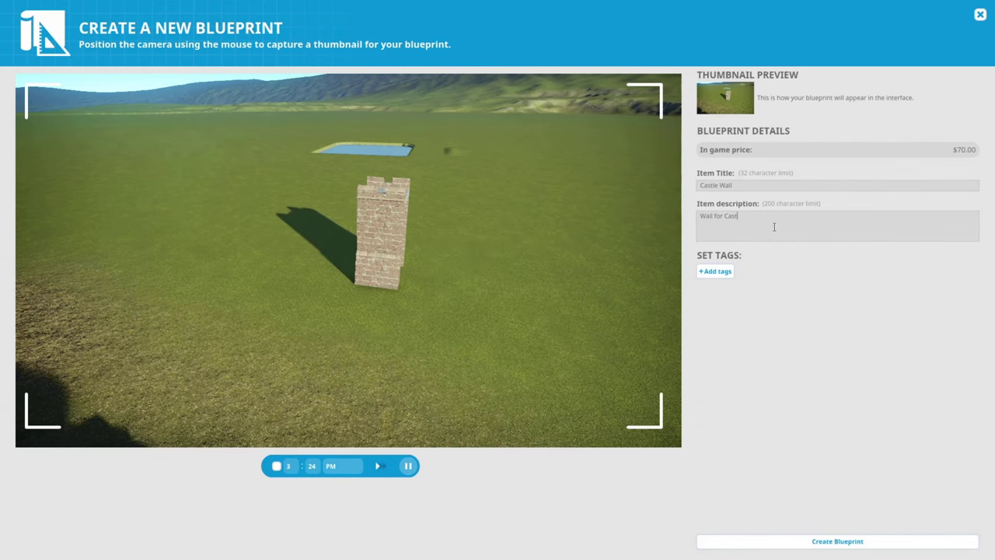
pyautogui.write('le')
pyautogui.click(842, 542)
pyautogui.click(503, 311)
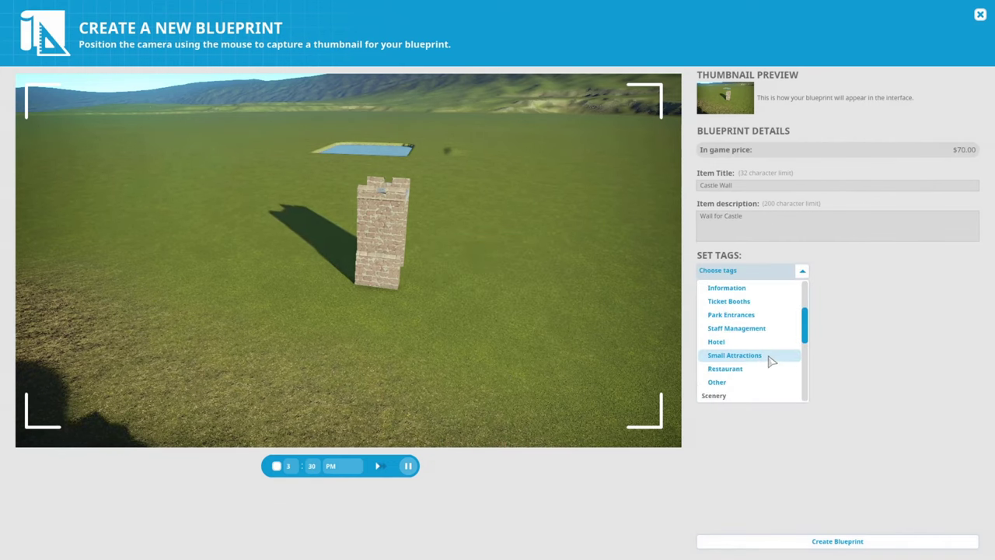
pyautogui.click(731, 368)
pyautogui.click(837, 542)
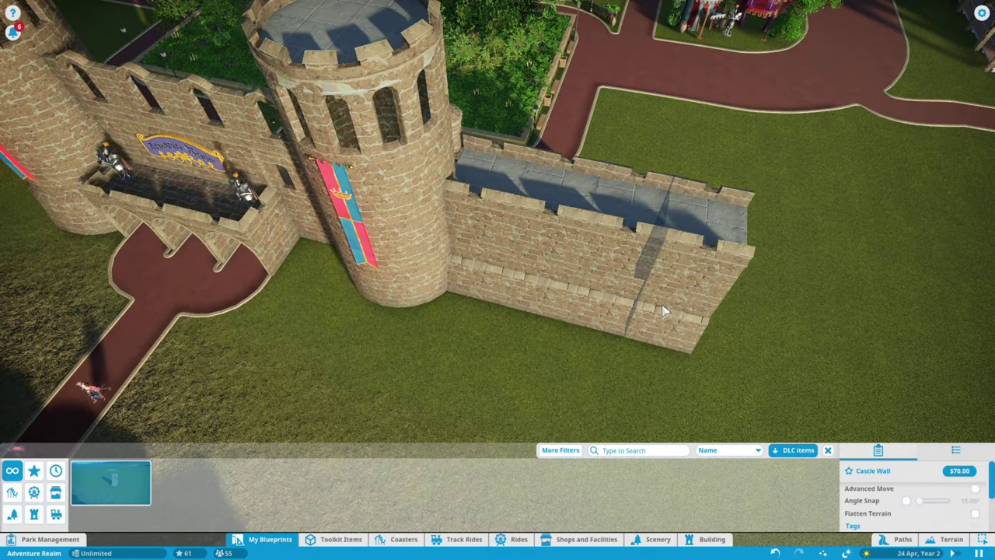
# Step: Place two Castle Wall blueprint copies end to end along the wall
pyautogui.press('e')
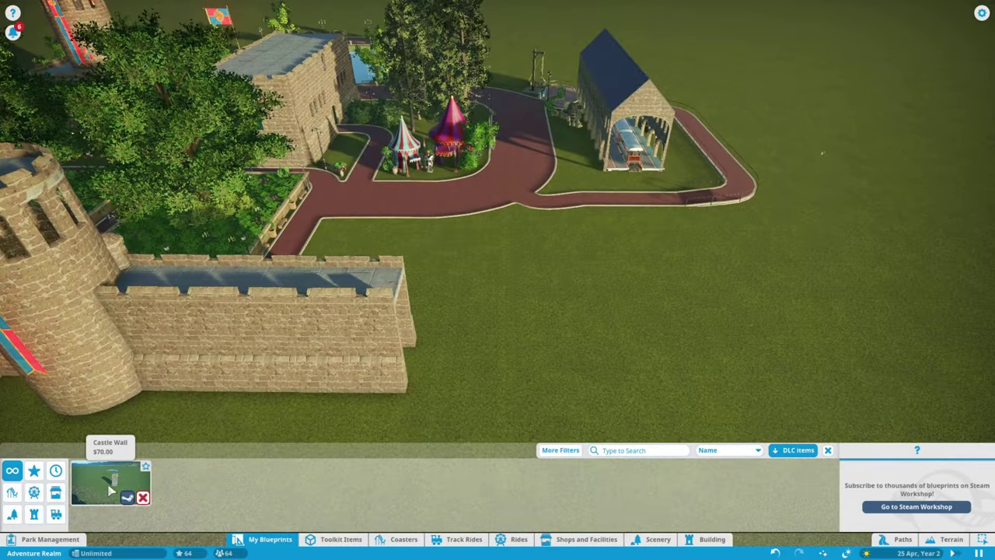
pyautogui.click(111, 482)
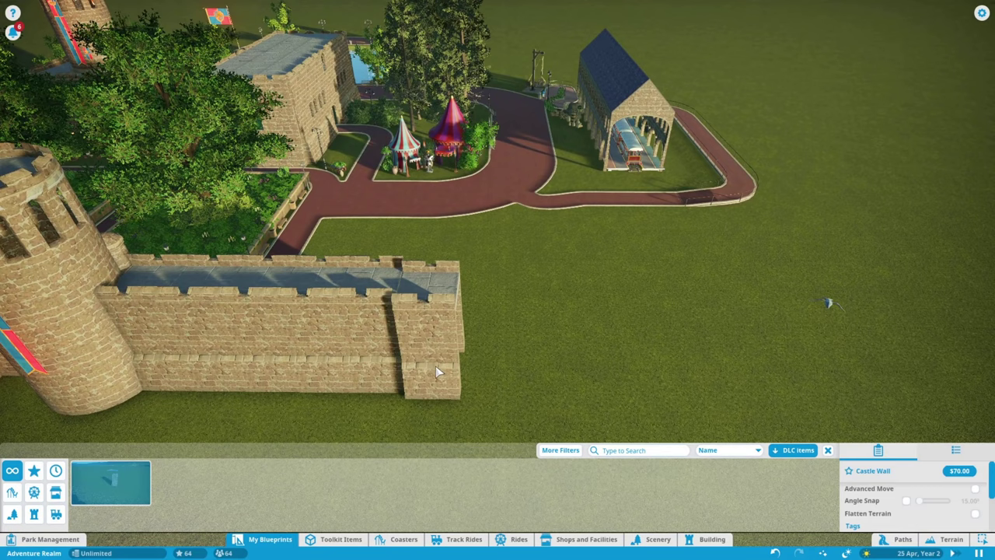
pyautogui.click(110, 482)
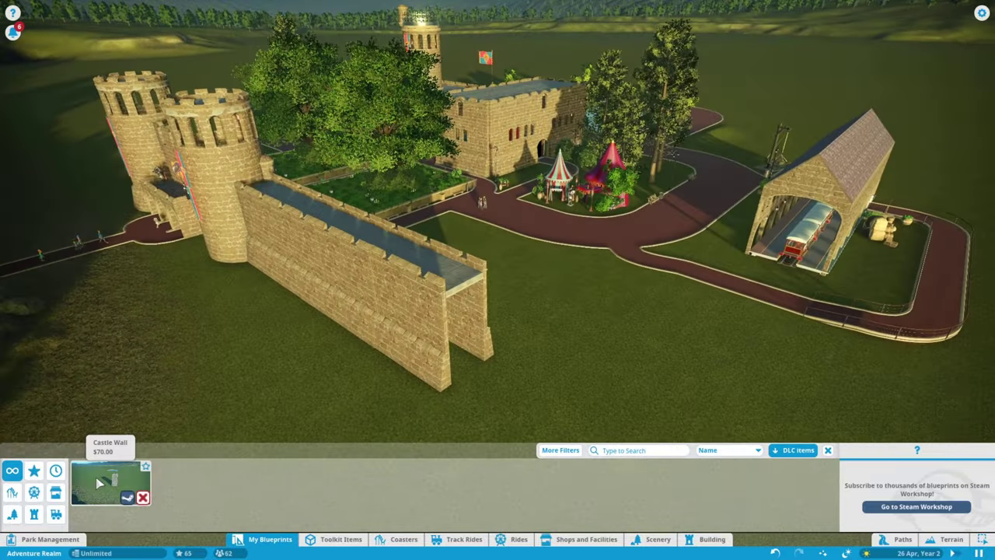
pyautogui.click(100, 483)
pyautogui.click(96, 488)
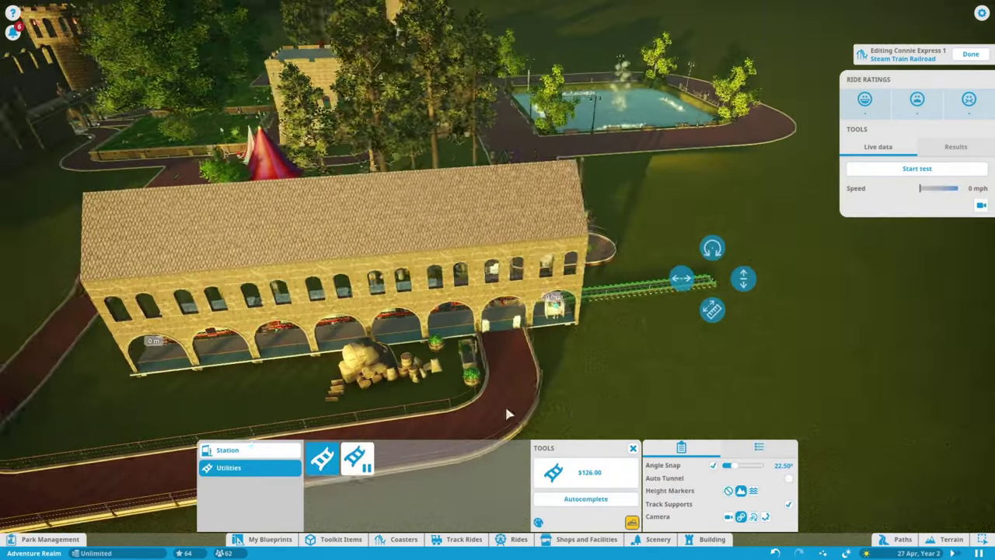
pyautogui.scroll(-5, 506, 413)
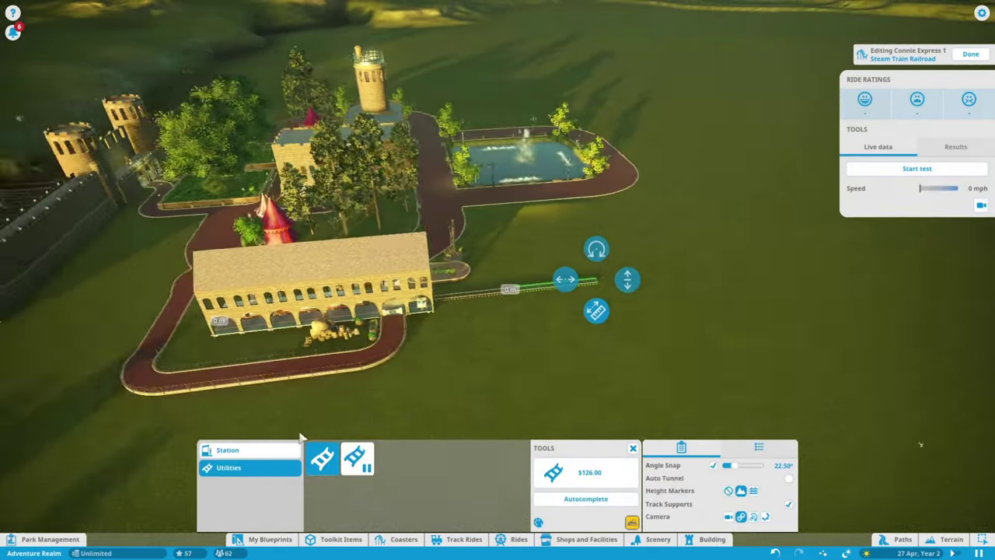
pyautogui.scroll(5, 711, 382)
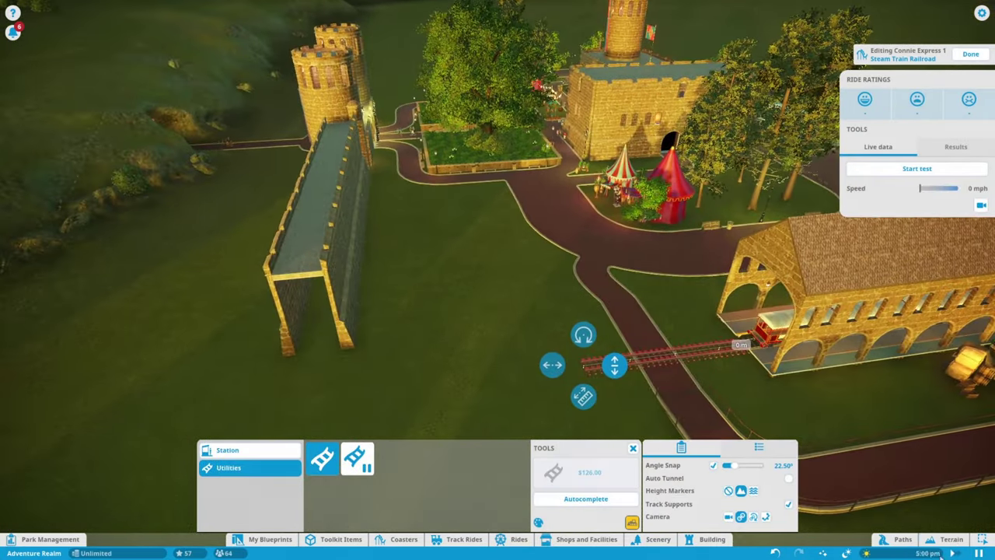
pyautogui.scroll(-2, 535, 272)
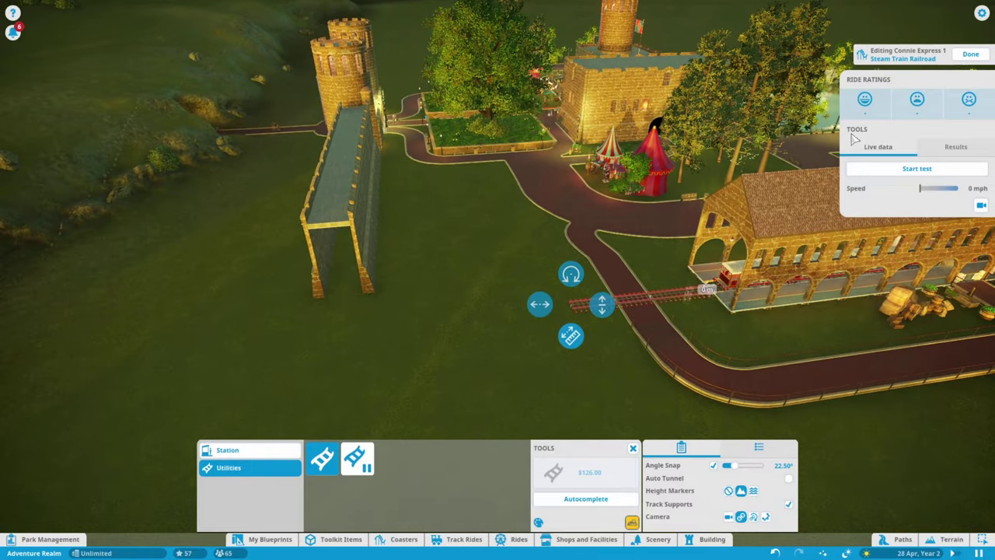
pyautogui.press('Escape')
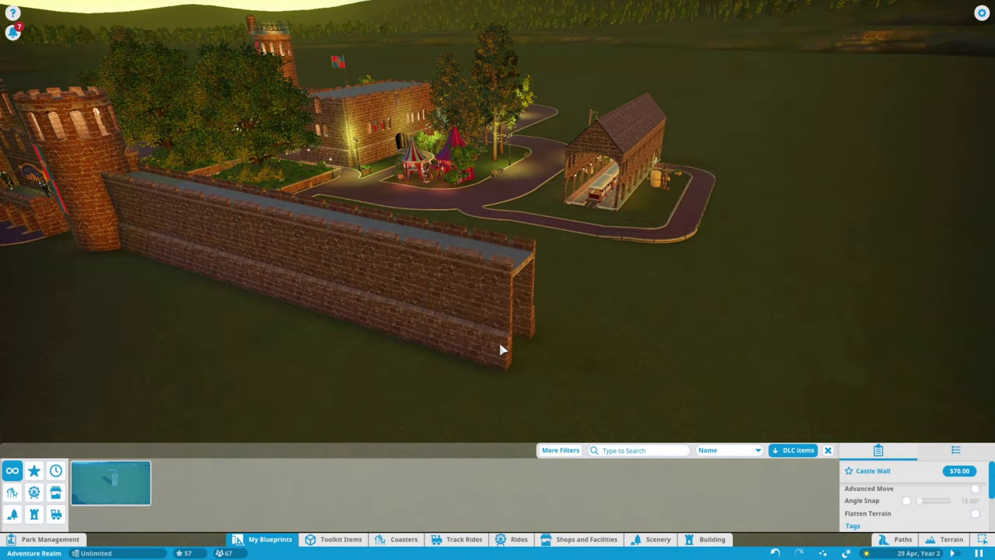
# Step: Add one more Castle Wall copy at the far end and start moving it
pyautogui.scroll(5, 501, 350)
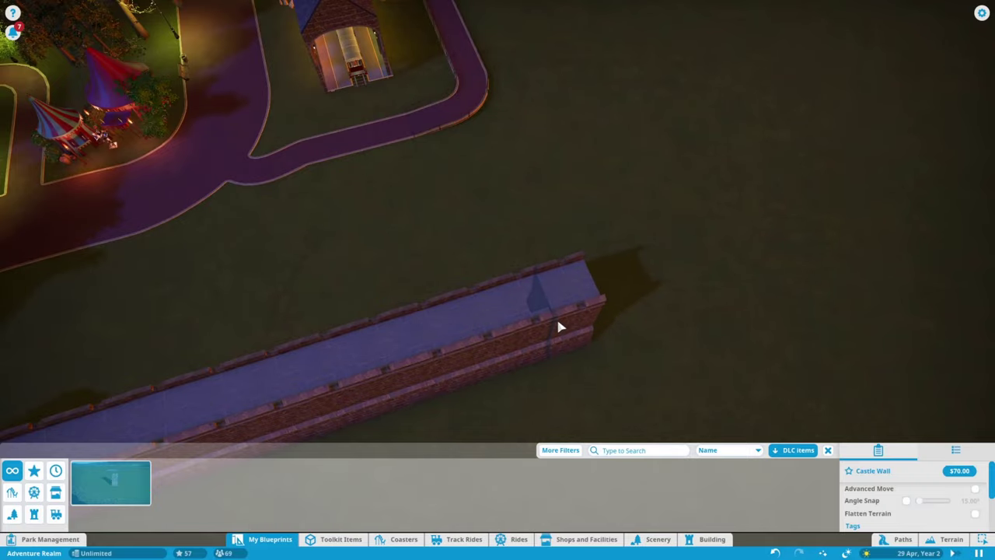
pyautogui.click(560, 326)
pyautogui.click(575, 326)
pyautogui.click(907, 203)
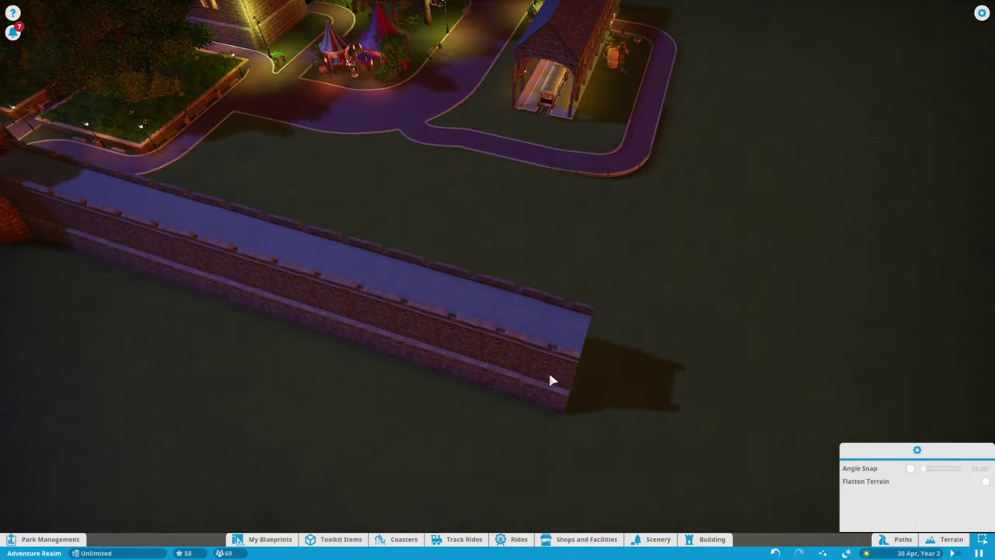
pyautogui.scroll(-5, 553, 377)
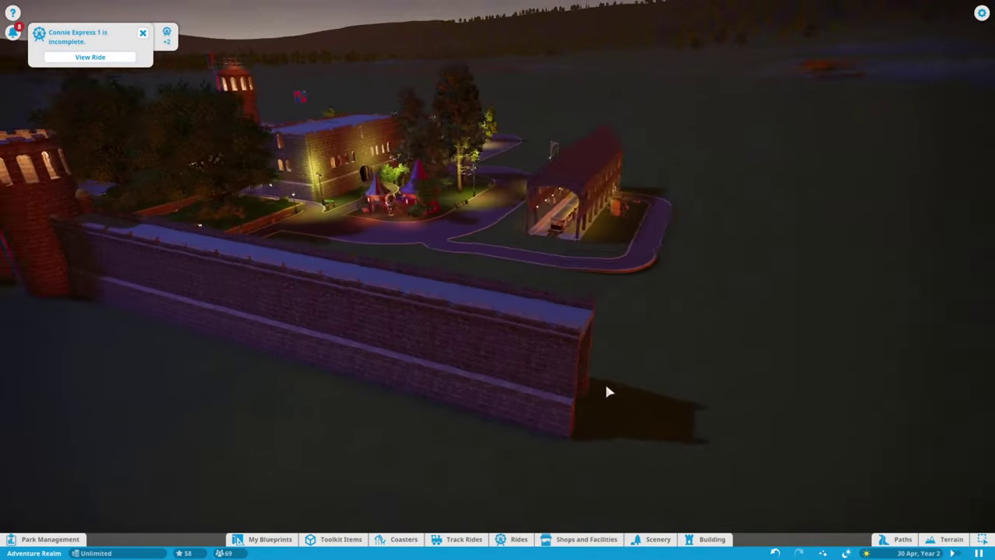
# Step: Place Castle-set sandstone 4m walls along the floor's front and right edges
pyautogui.press('Escape')
pyautogui.click(465, 490)
pyautogui.click(753, 490)
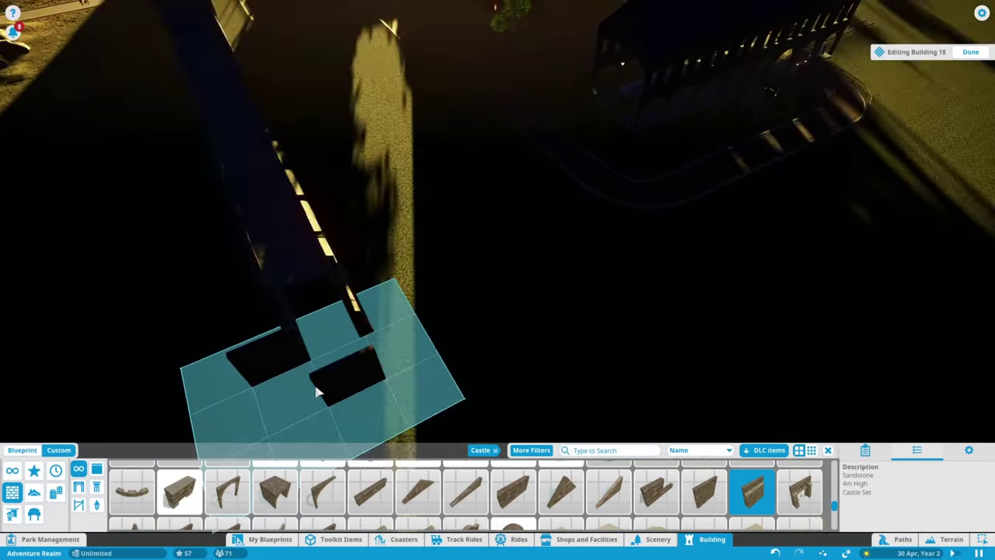
pyautogui.press('s')
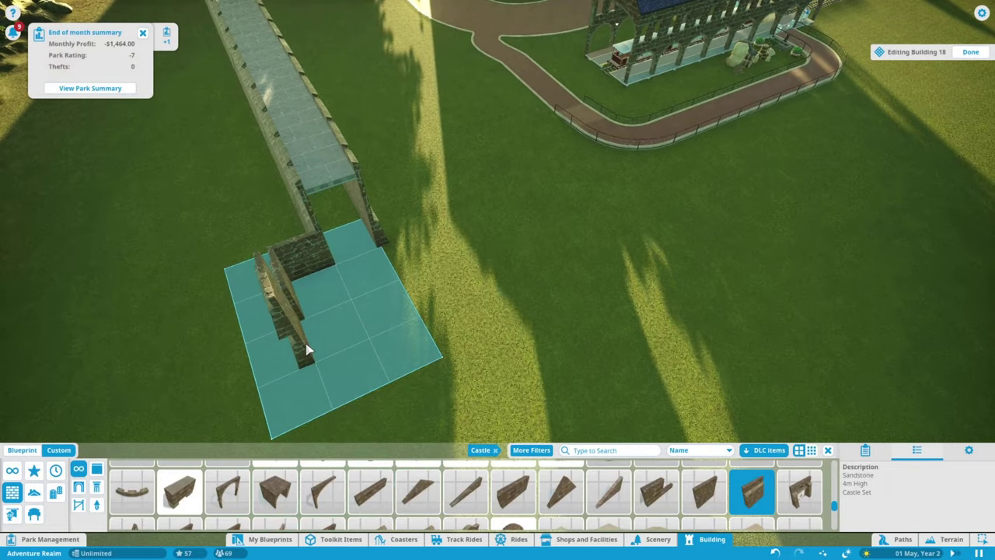
pyautogui.click(347, 352)
pyautogui.click(440, 311)
pyautogui.press('z')
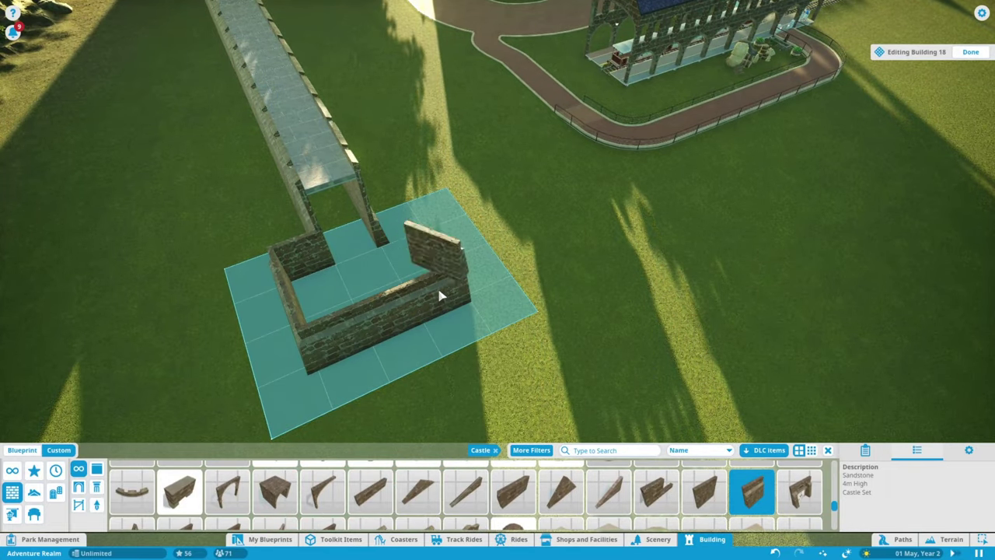
pyautogui.click(413, 249)
pyautogui.press('z')
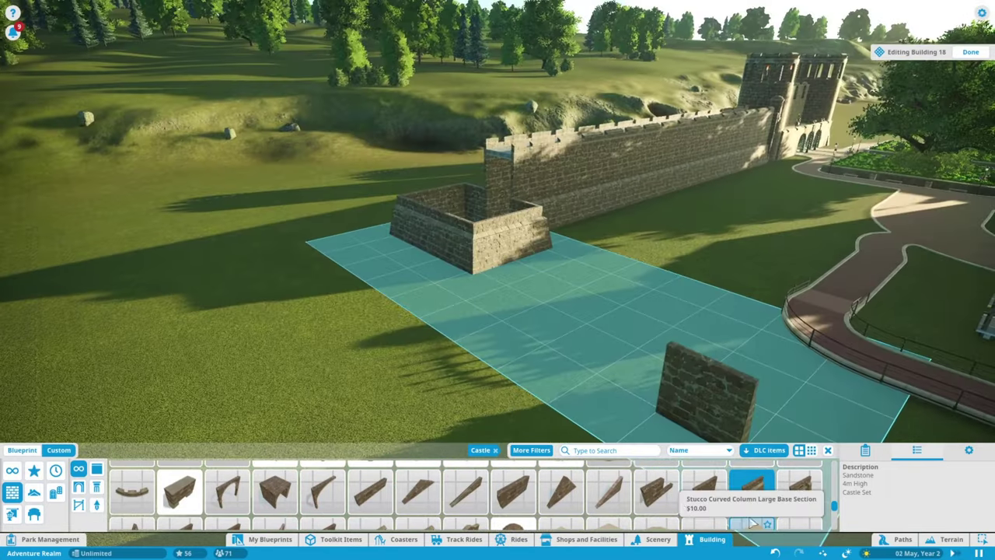
pyautogui.scroll(-2, 239, 491)
pyautogui.scroll(1, 240, 491)
# Step: Stack a tall pillar and wall pieces at the wall junction to raise the tower
pyautogui.click(704, 475)
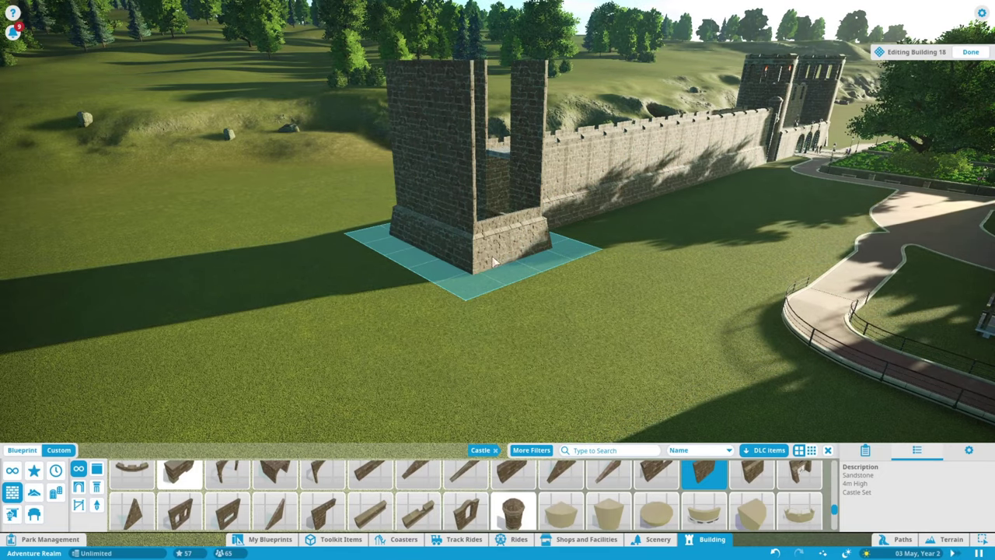
pyautogui.moveTo(490, 256); pyautogui.dragTo(257, 319)
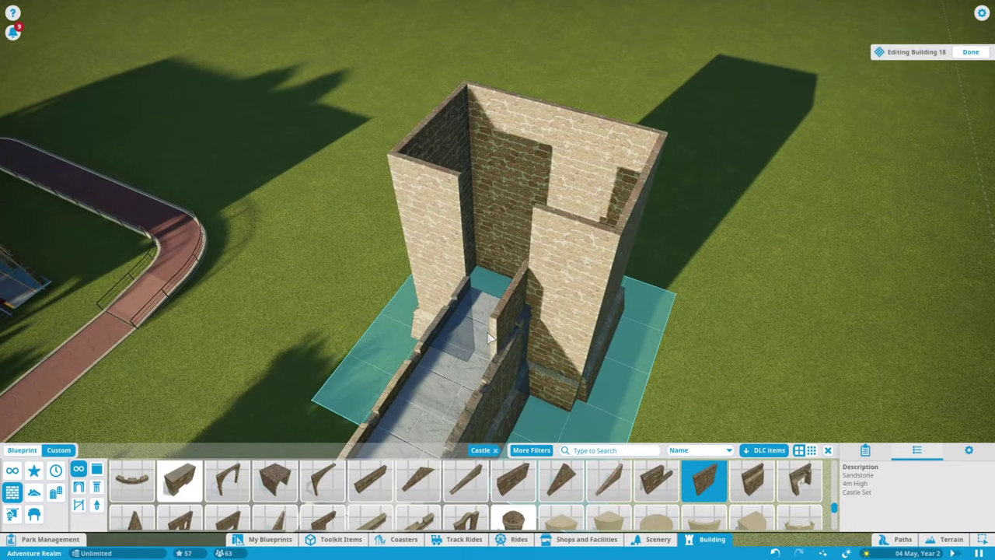
pyautogui.moveTo(492, 302); pyautogui.dragTo(512, 286)
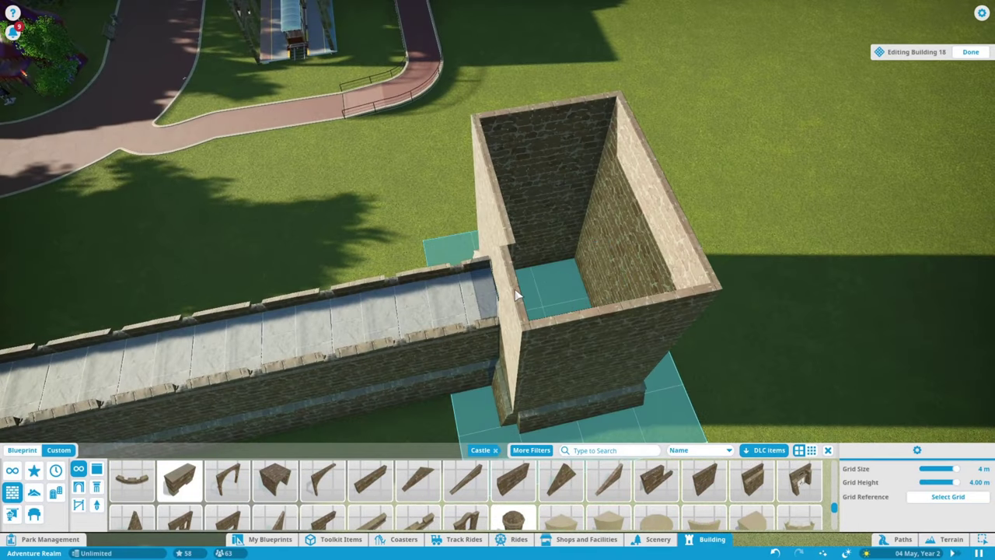
pyautogui.click(535, 343)
pyautogui.press('q')
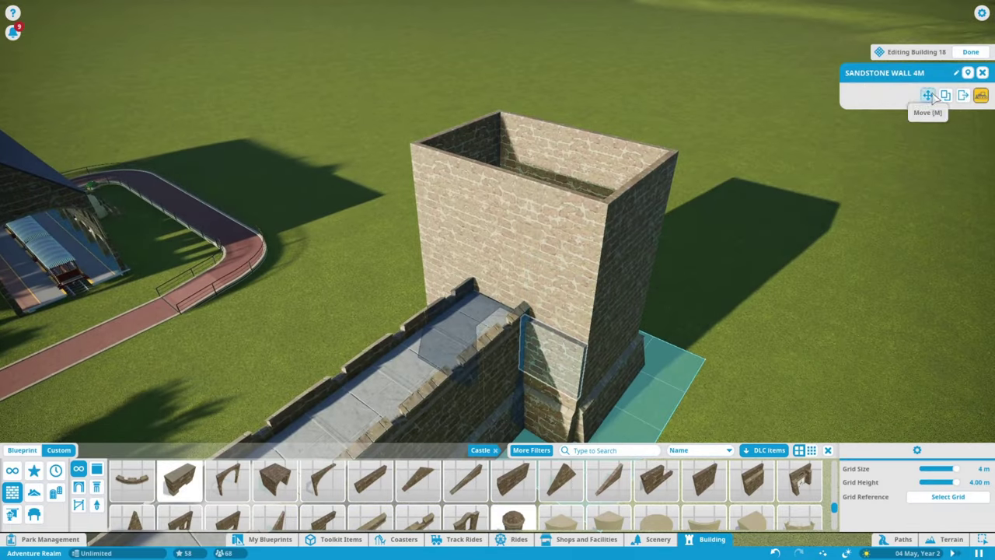
pyautogui.moveTo(567, 364); pyautogui.dragTo(539, 111)
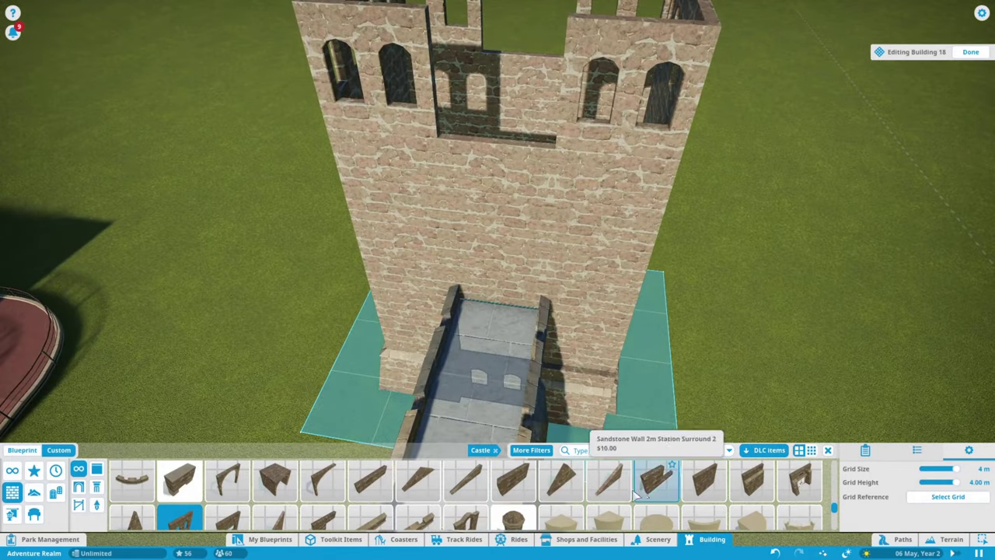
# Step: Top the tower with the 1m crenellation battlement piece
pyautogui.click(704, 480)
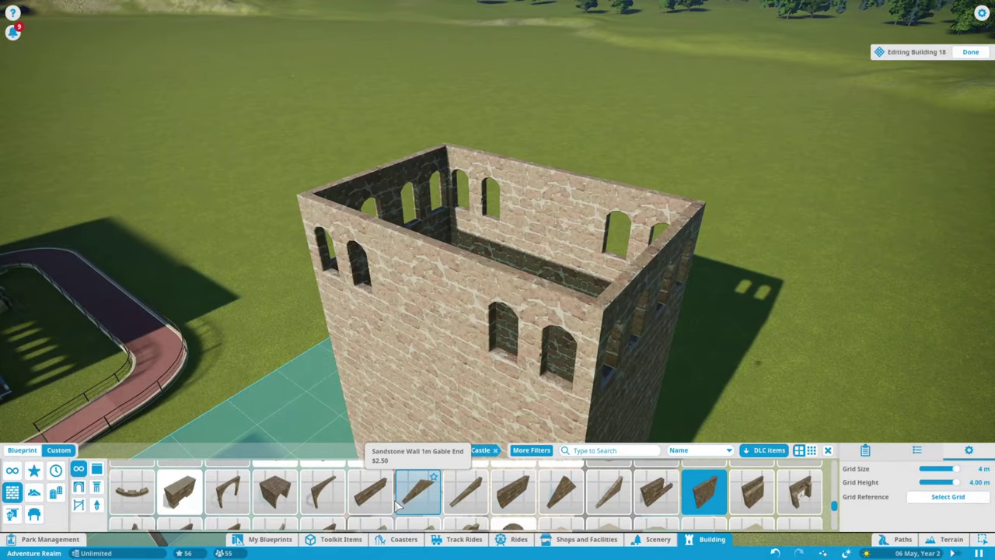
pyautogui.scroll(-2, 433, 511)
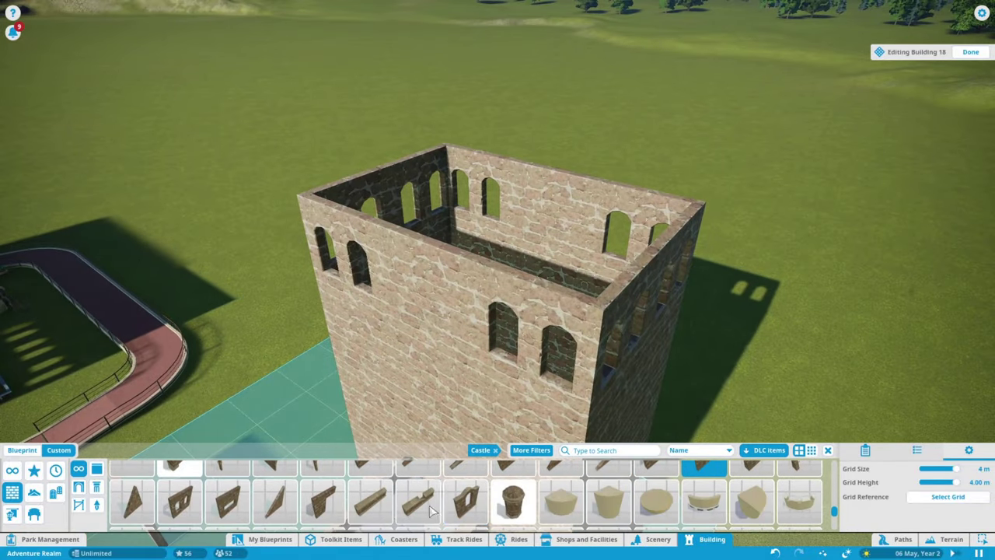
pyautogui.click(433, 511)
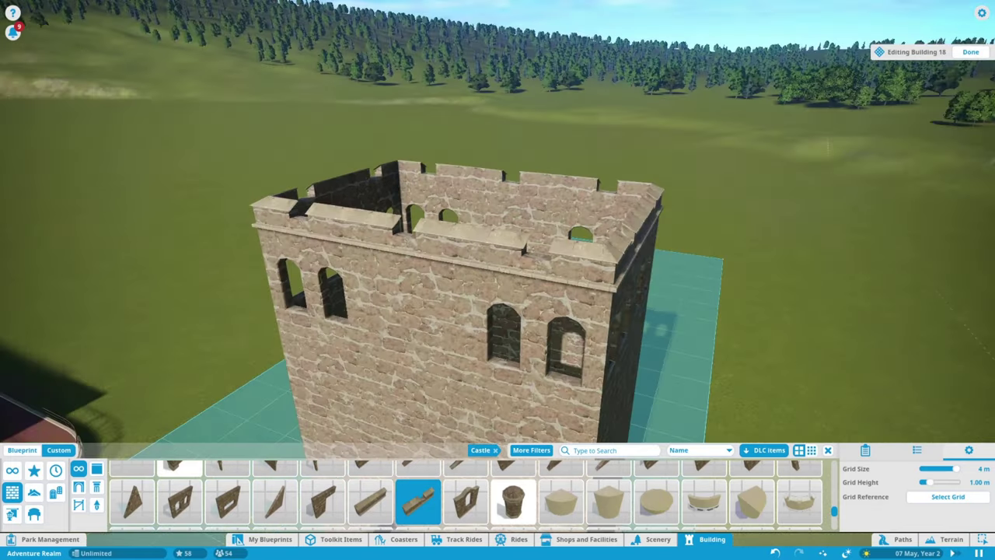
# Step: Place a Sandstone Door - Rough Wood at the tower's walkway entrance
pyautogui.click(97, 504)
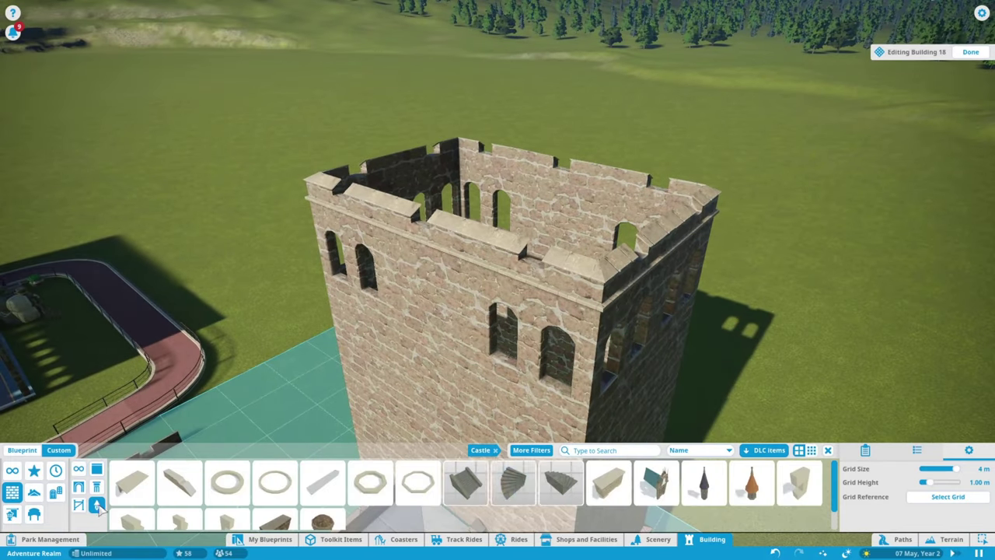
pyautogui.click(55, 492)
pyautogui.click(465, 474)
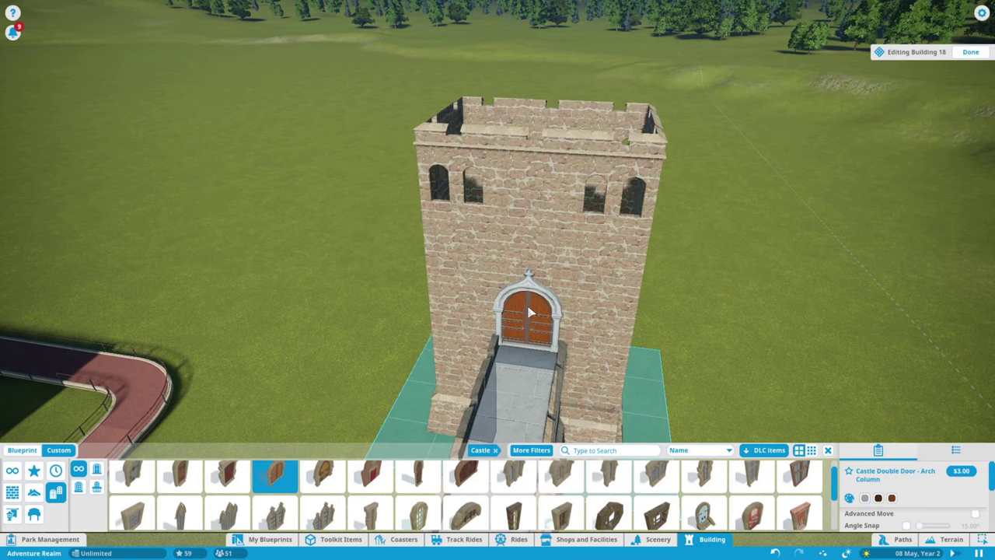
pyautogui.scroll(3, 527, 336)
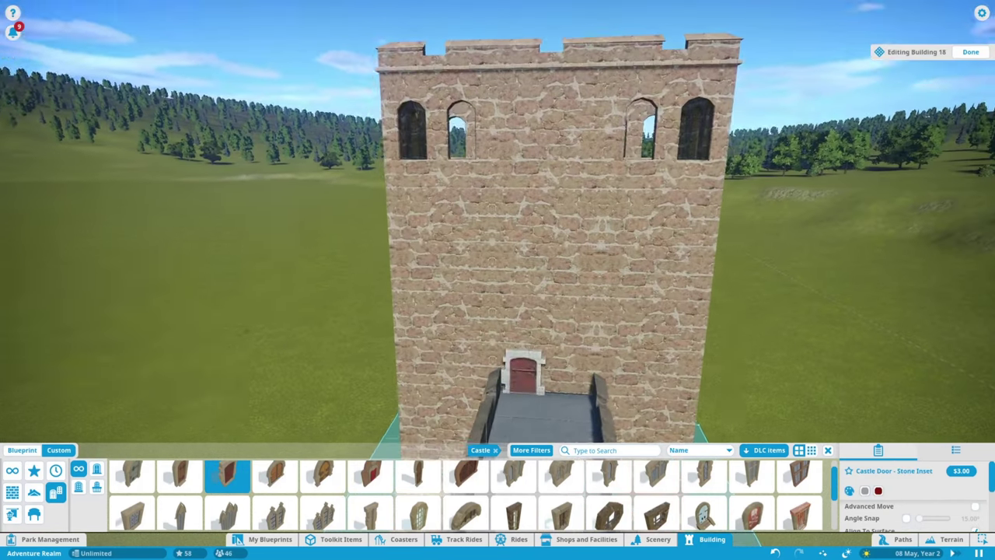
pyautogui.scroll(-1, 372, 505)
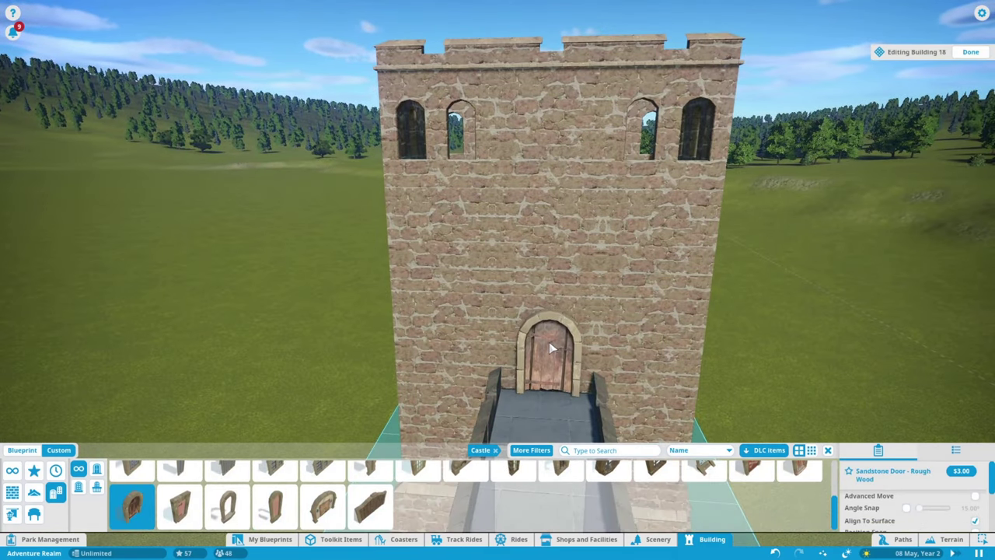
pyautogui.click(549, 352)
# Step: Choose a barred arch sandstone window piece for the tower
pyautogui.click(227, 506)
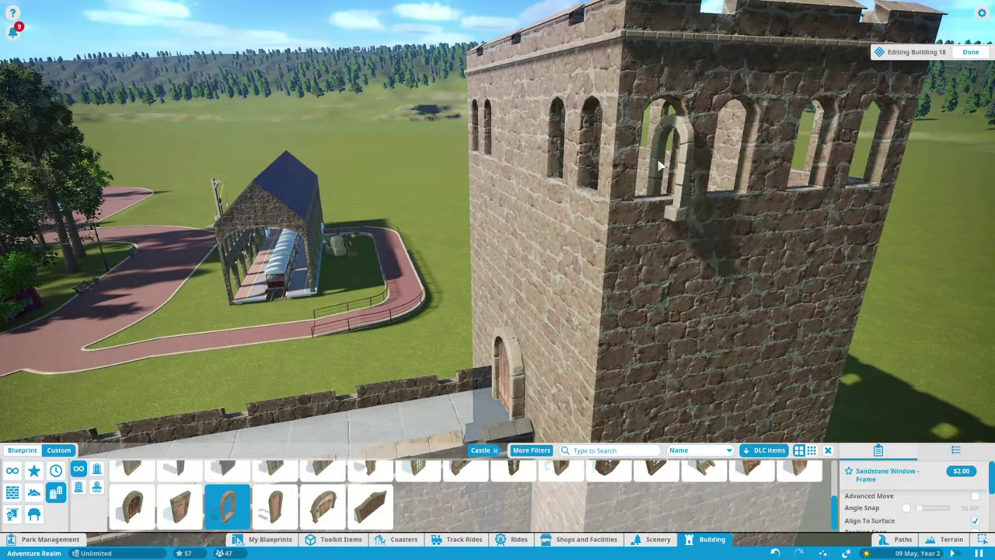
pyautogui.scroll(-1, 611, 482)
pyautogui.click(418, 495)
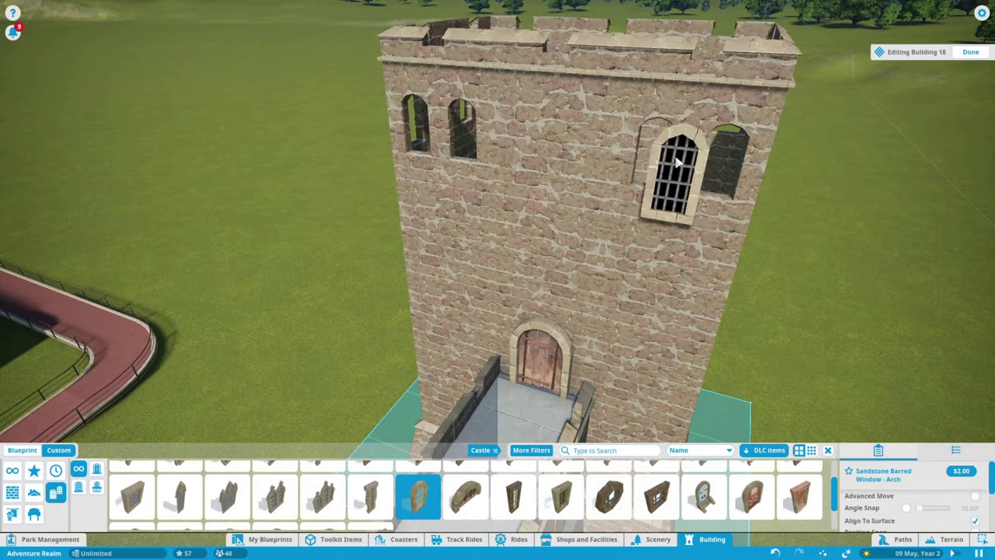
pyautogui.press('q')
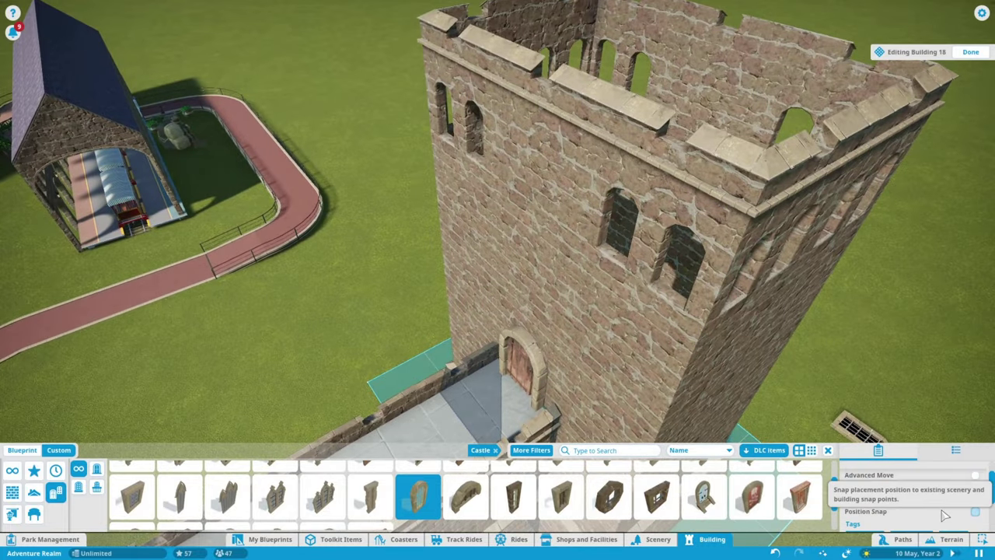
# Step: Hang a Lighting Torch Bracket inside the tower
pyautogui.press('q')
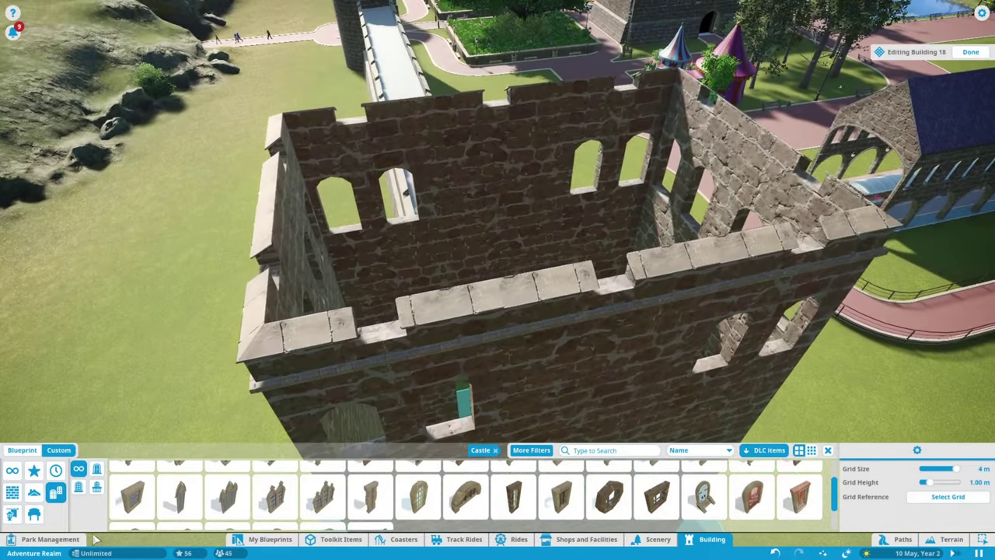
pyautogui.click(657, 539)
pyautogui.click(115, 483)
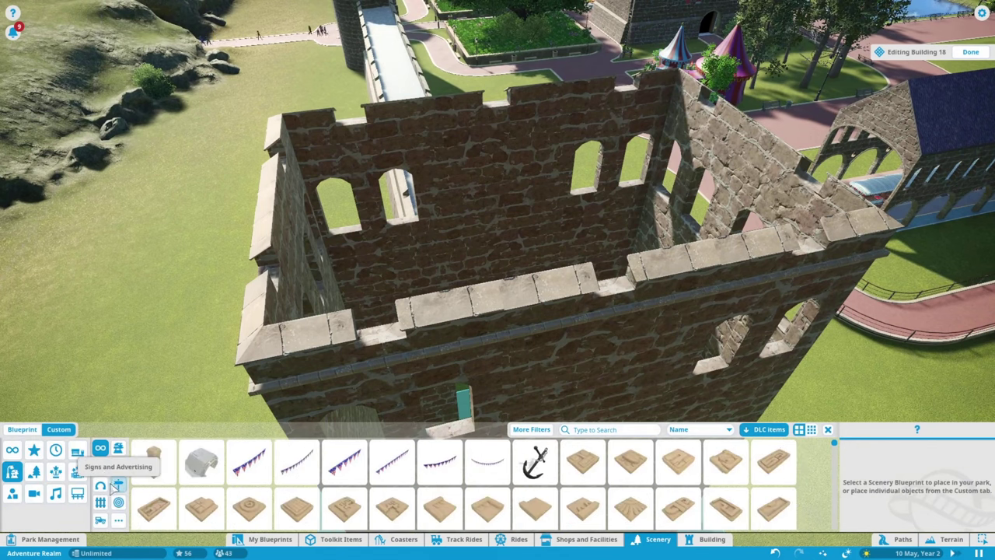
pyautogui.click(118, 466)
pyautogui.scroll(-8, 466, 482)
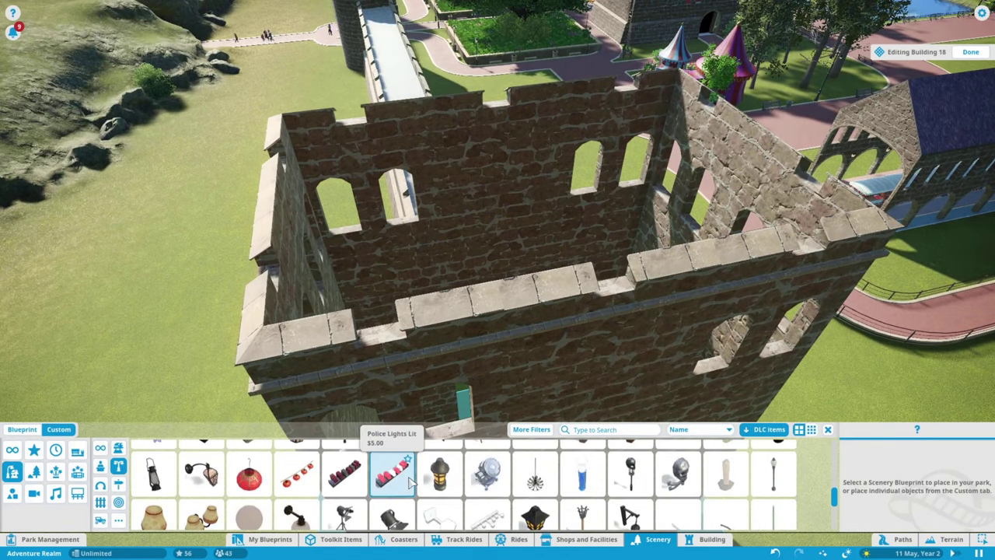
pyautogui.click(583, 482)
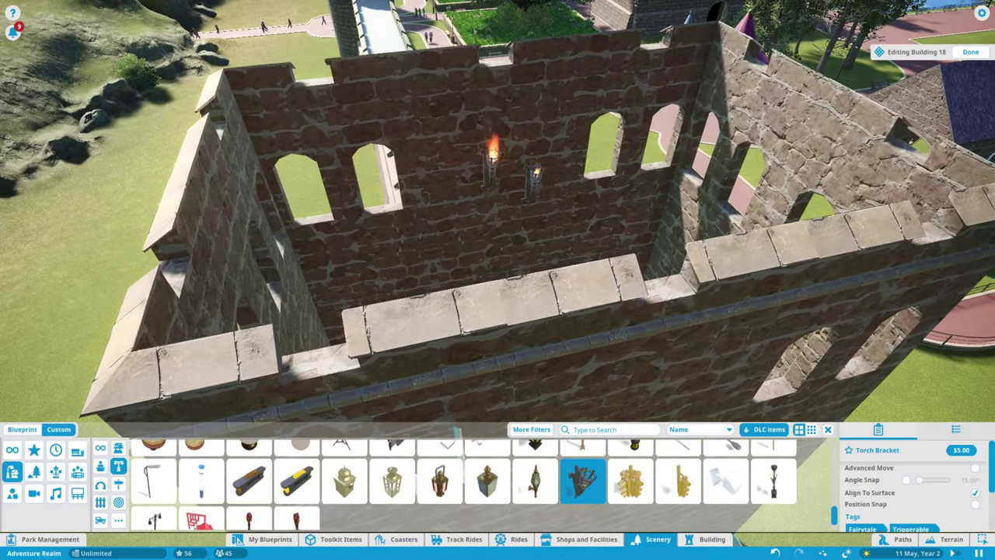
pyautogui.press('e')
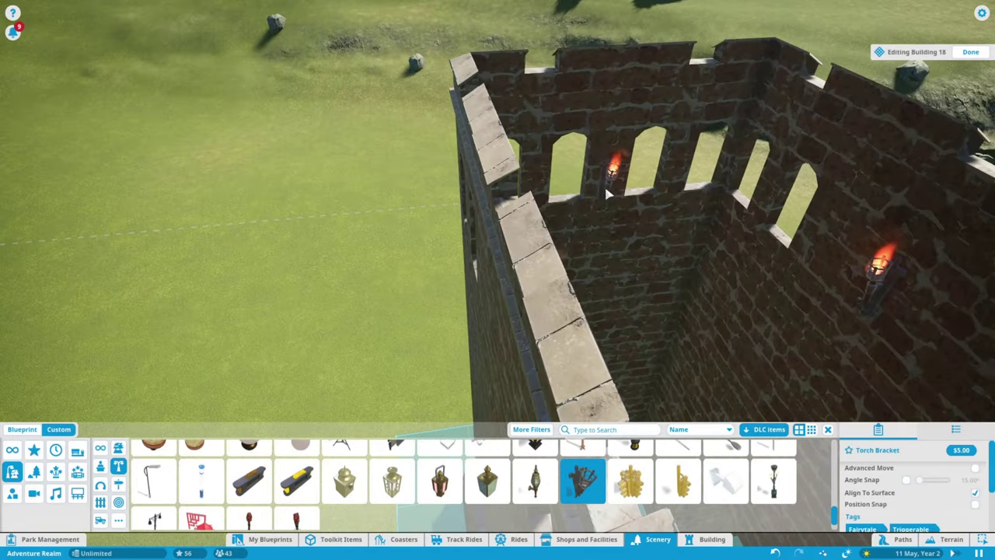
pyautogui.press('e')
# Step: Line the castle wall walkway with Standing Torch lights
pyautogui.click(582, 447)
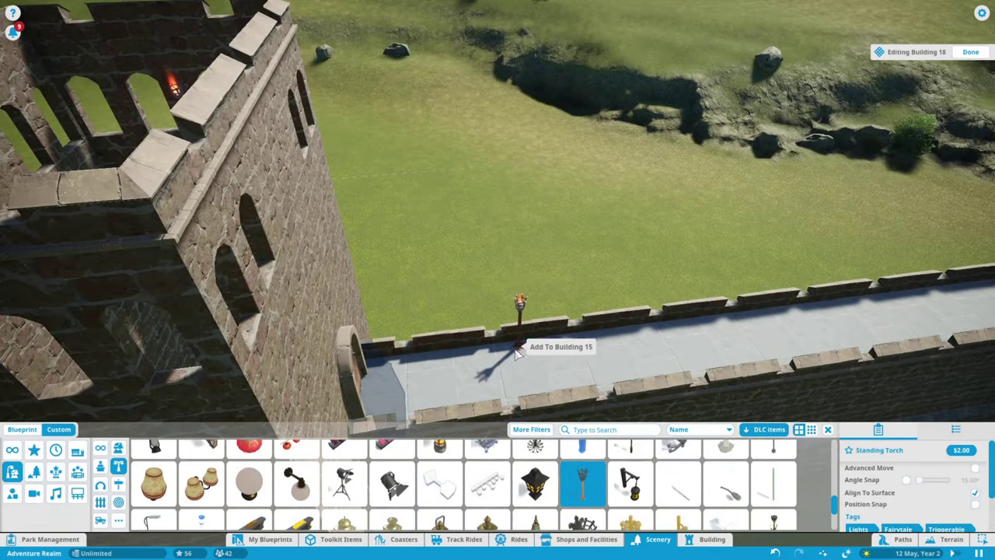
pyautogui.press('d')
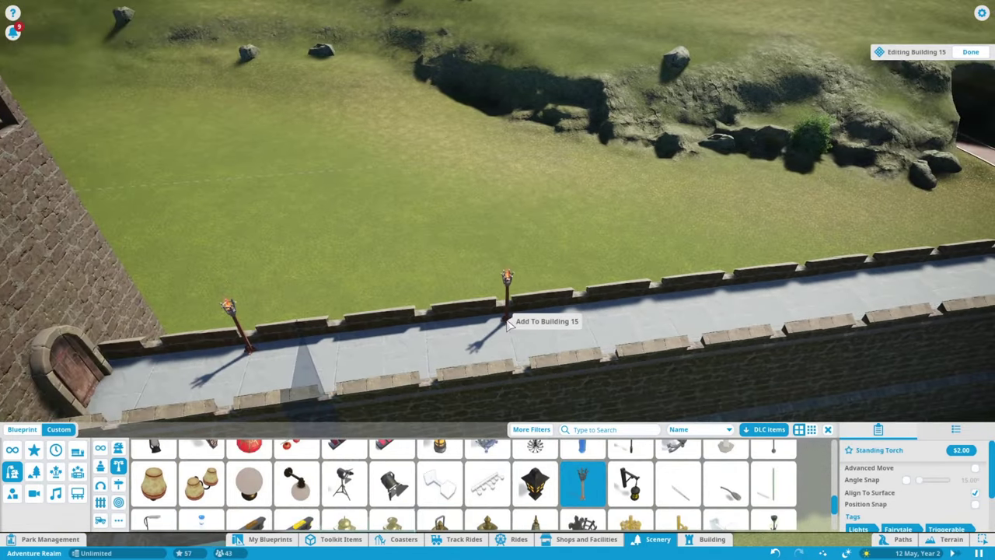
pyautogui.click(740, 290)
pyautogui.press('d')
pyautogui.press('e')
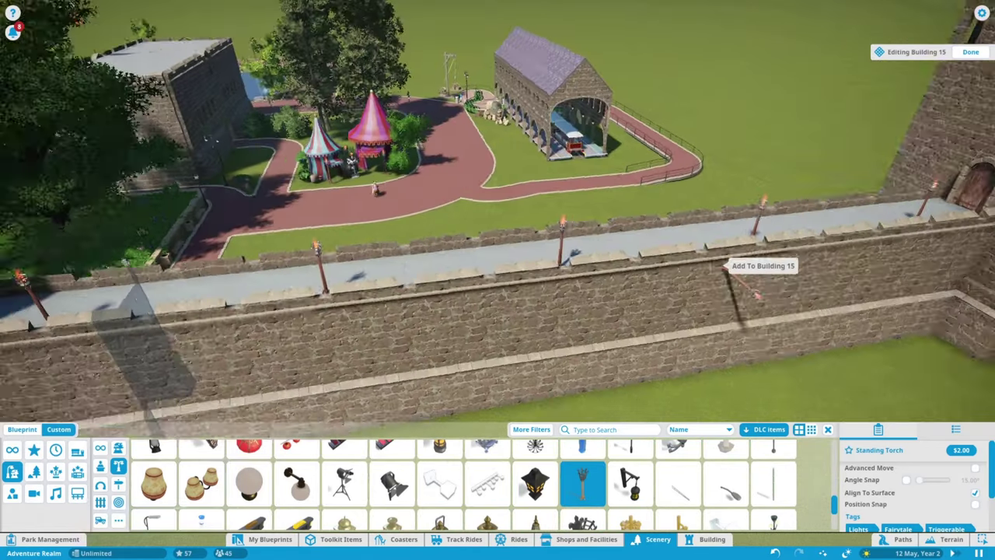
pyautogui.scroll(-3, 683, 256)
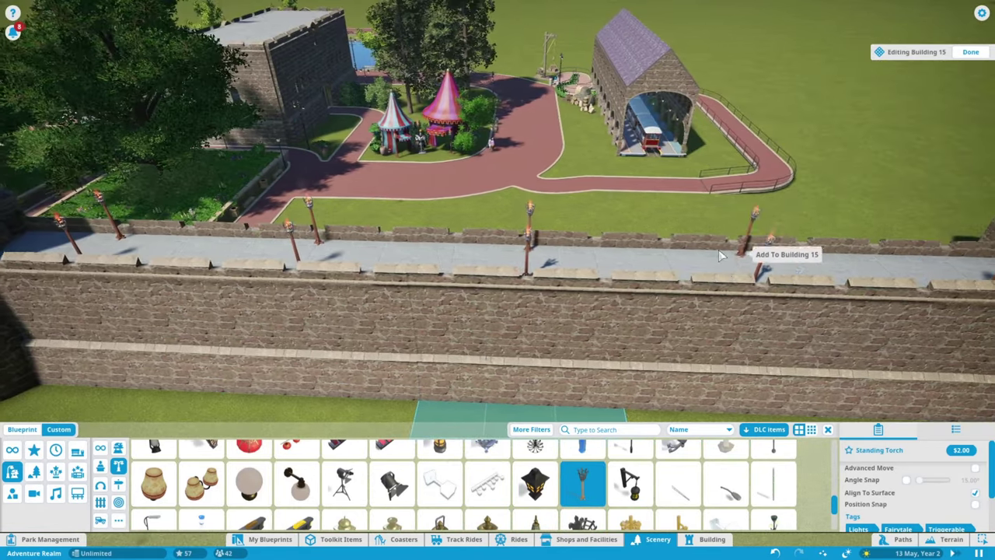
pyautogui.press('q')
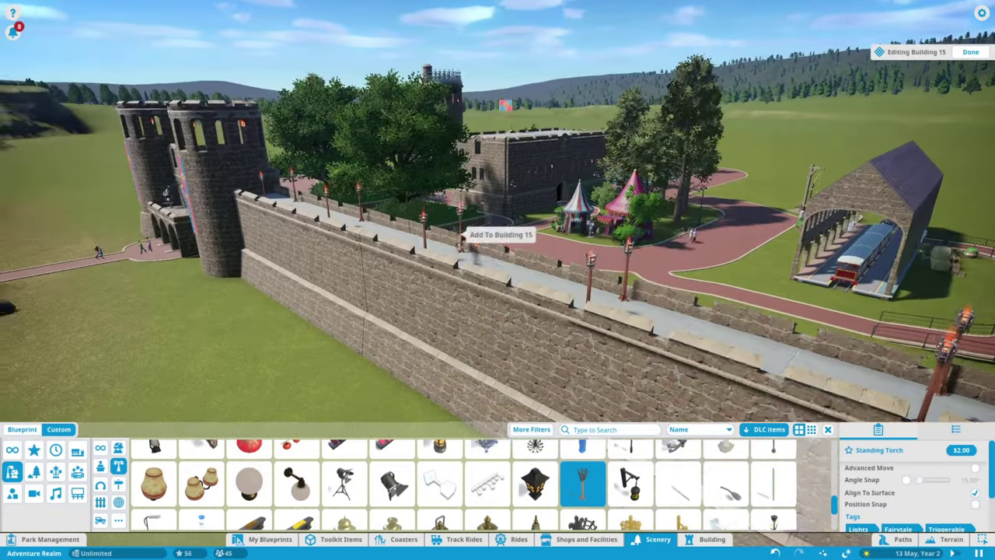
pyautogui.press('e')
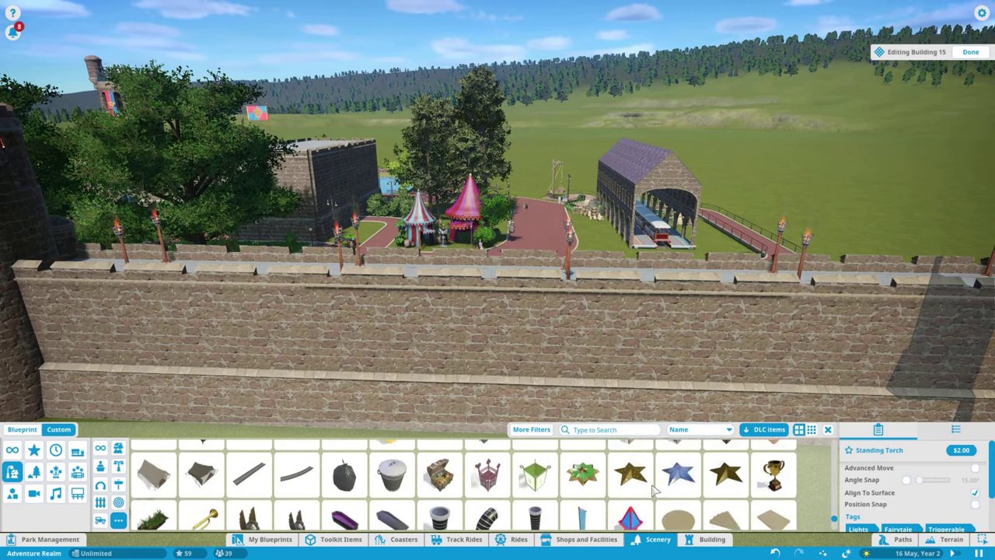
# Step: Browse the scenery categories to find the Knight Guarding figure
pyautogui.scroll(-5, 136, 510)
pyautogui.click(22, 430)
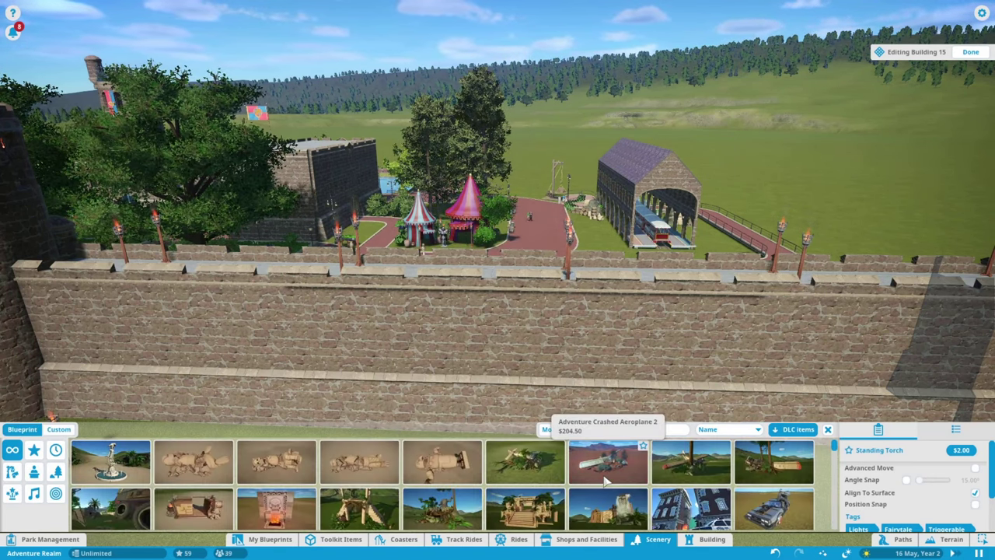
pyautogui.click(59, 429)
pyautogui.click(100, 465)
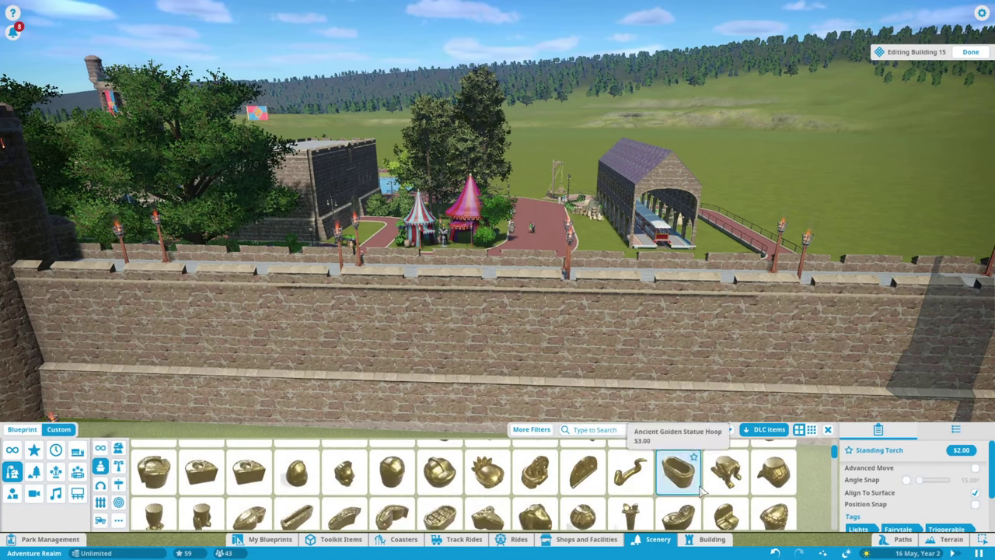
pyautogui.scroll(-10, 700, 475)
pyautogui.scroll(-3, 807, 485)
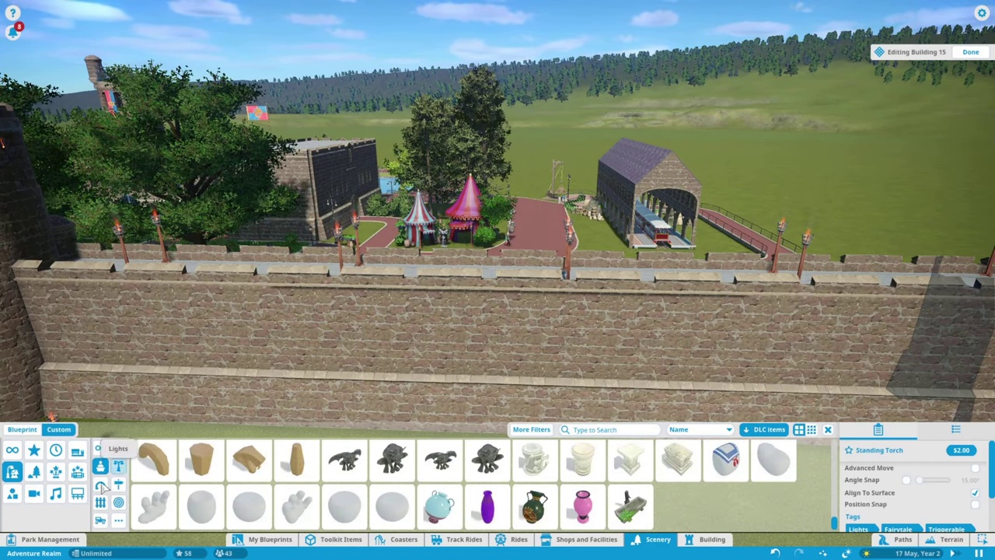
pyautogui.click(118, 449)
pyautogui.scroll(-10, 630, 489)
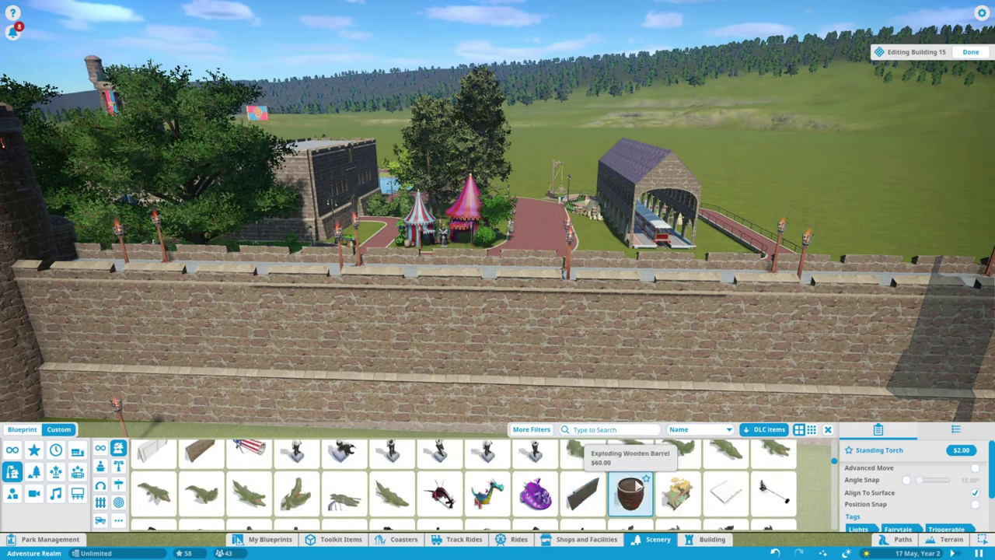
pyautogui.scroll(-5, 630, 488)
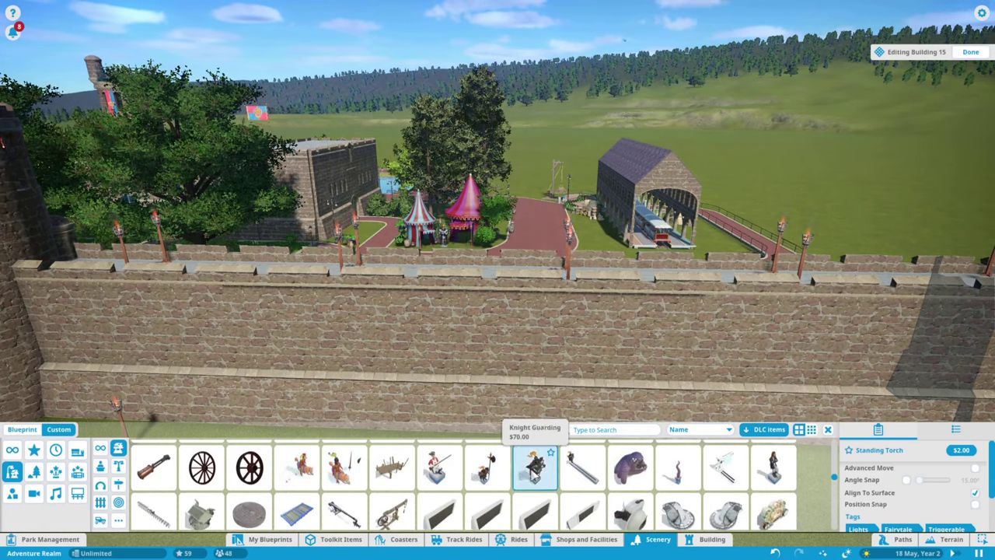
# Step: Place five Knight Guarding figures along the wall-top walkway
pyautogui.click(535, 465)
pyautogui.click(472, 257)
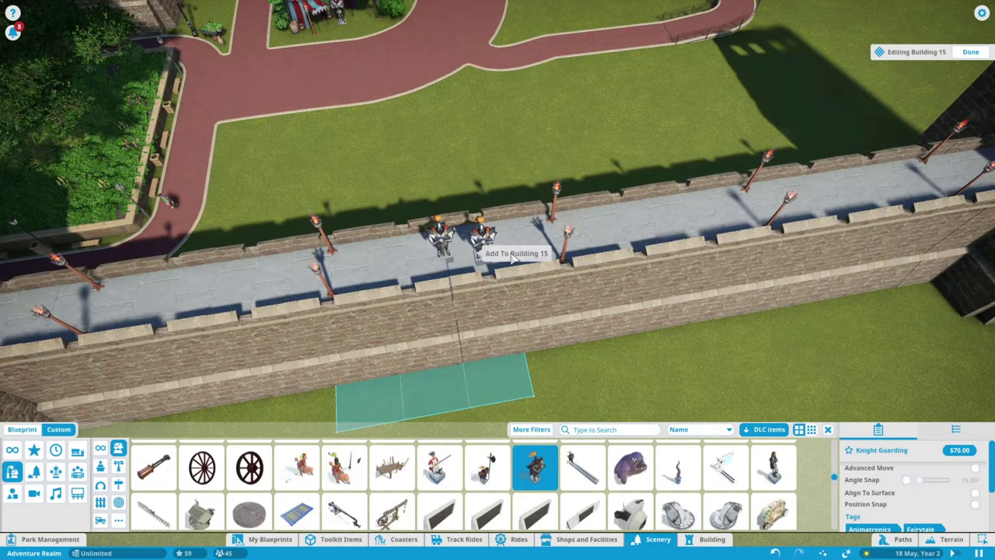
pyautogui.click(669, 220)
pyautogui.click(886, 187)
pyautogui.click(198, 288)
pyautogui.scroll(-5, 544, 280)
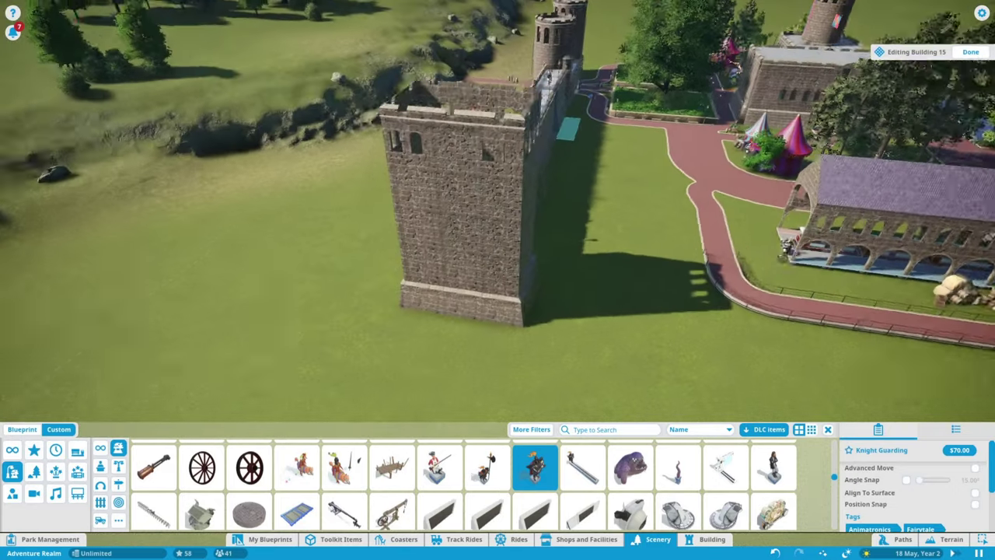
pyautogui.rightClick(545, 325)
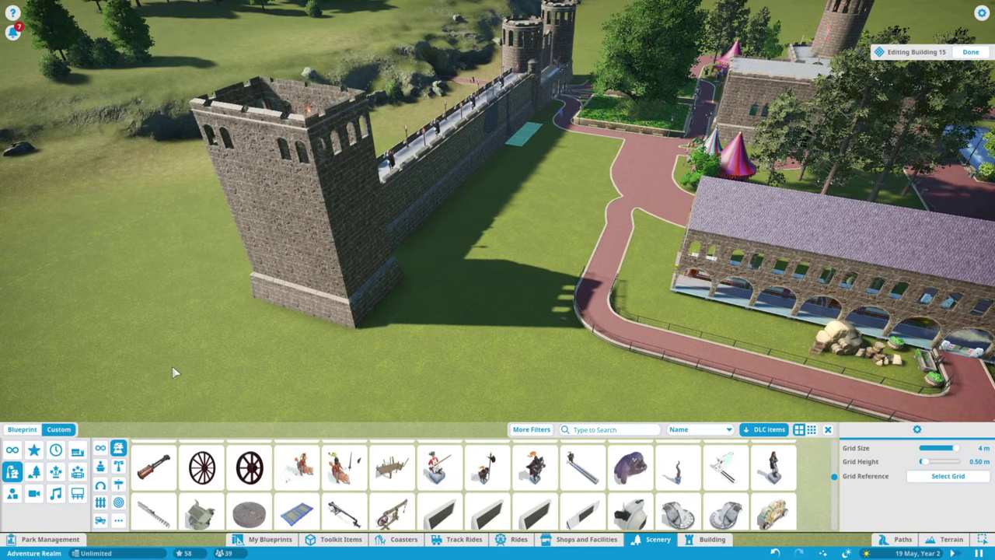
# Step: Edit corner tower Building 18 and lay Castle floor tiles across its open top
pyautogui.click(713, 539)
pyautogui.click(466, 477)
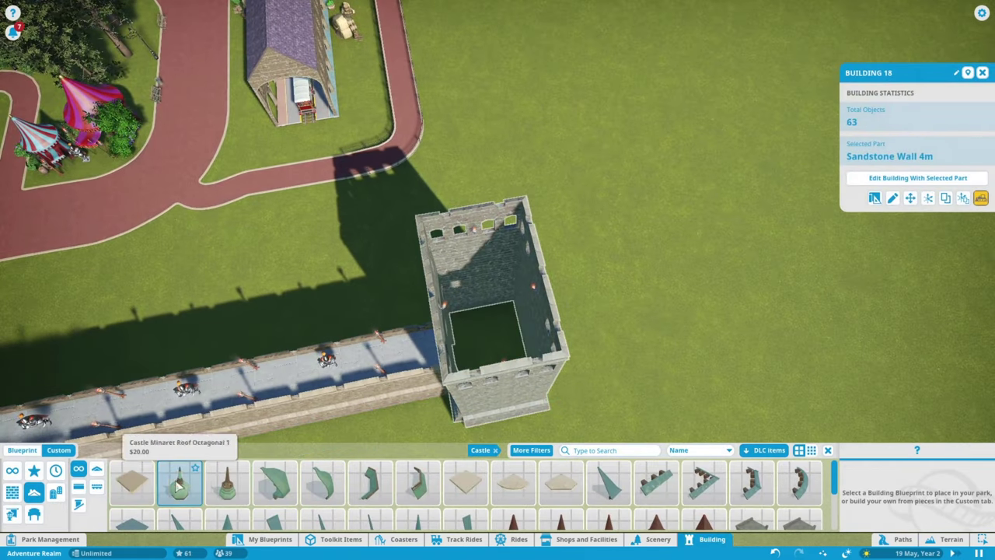
pyautogui.click(132, 482)
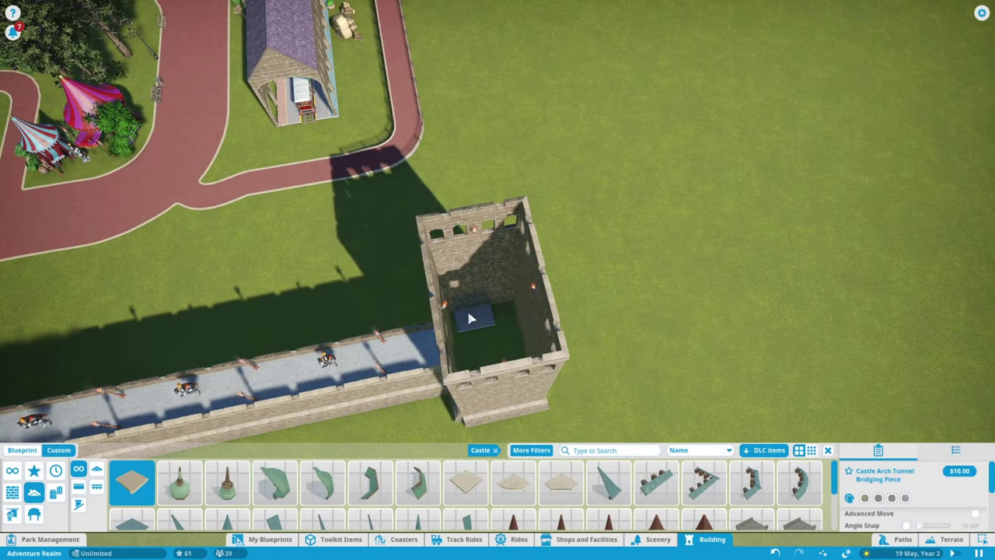
pyautogui.click(470, 318)
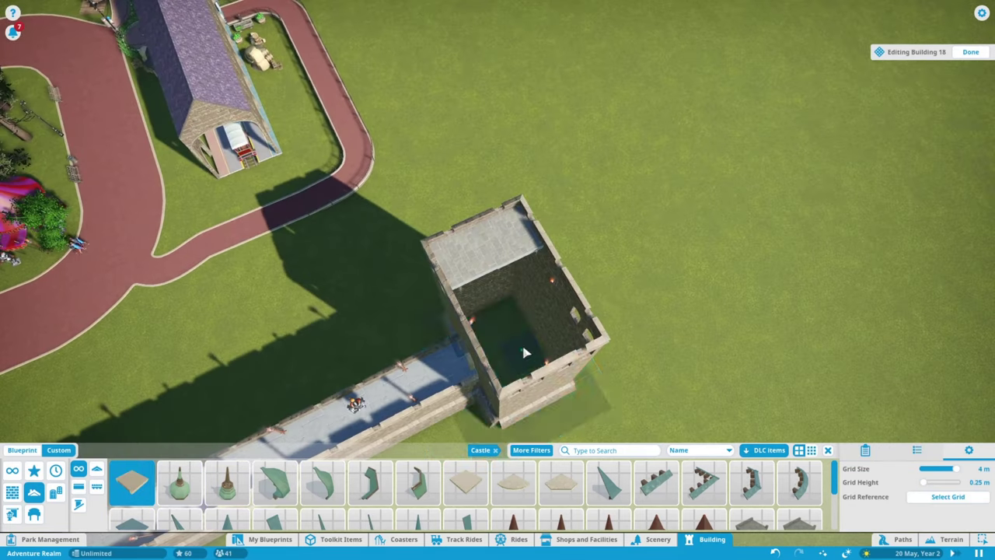
pyautogui.press('q')
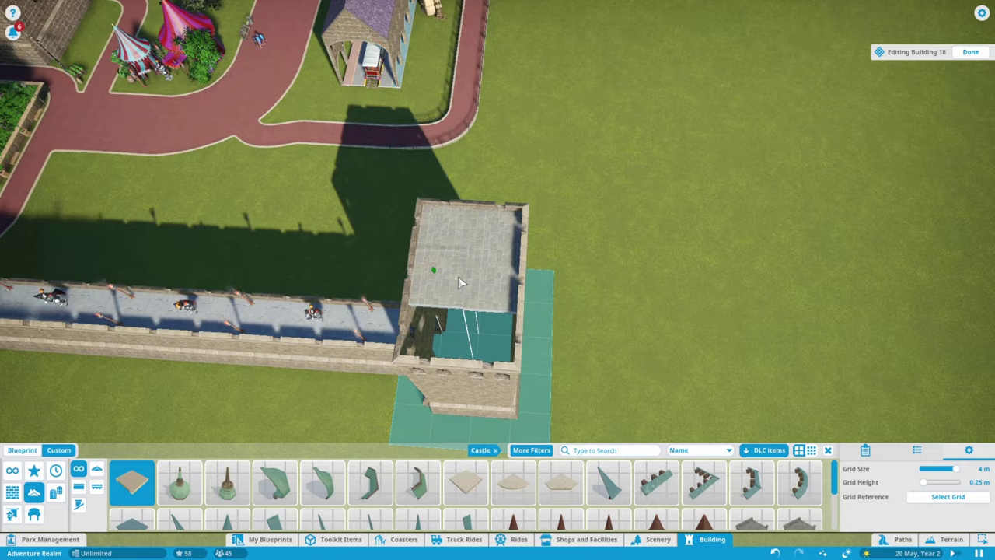
pyautogui.press('q')
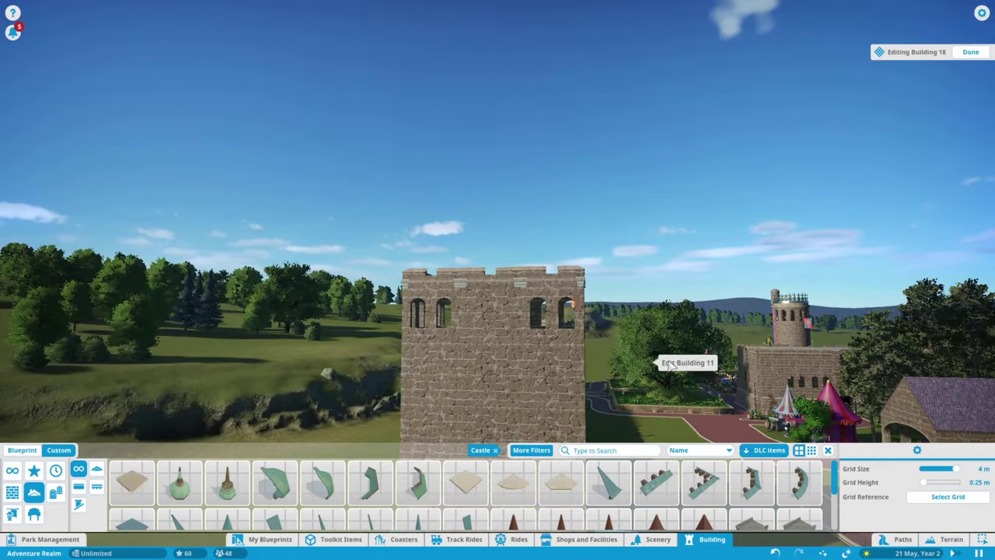
# Step: Finish editing the tower building and orbit the view around the tower
pyautogui.press('Escape')
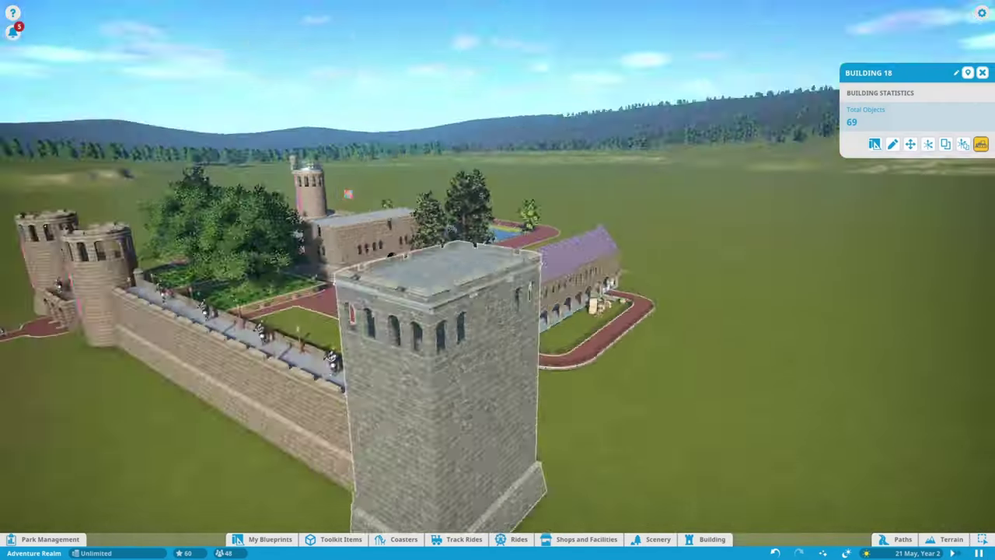
pyautogui.press('q')
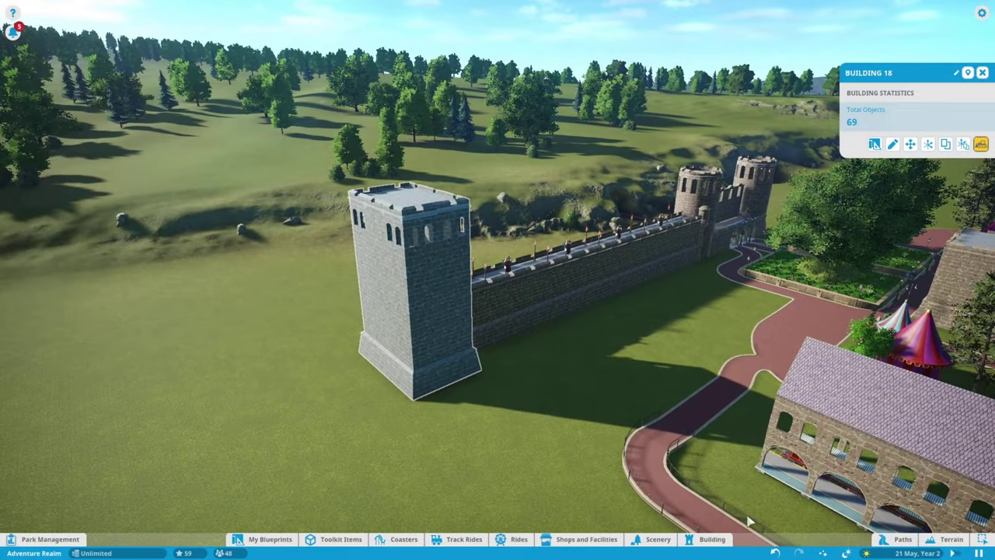
pyautogui.press('p')
pyautogui.scroll(-5, 659, 412)
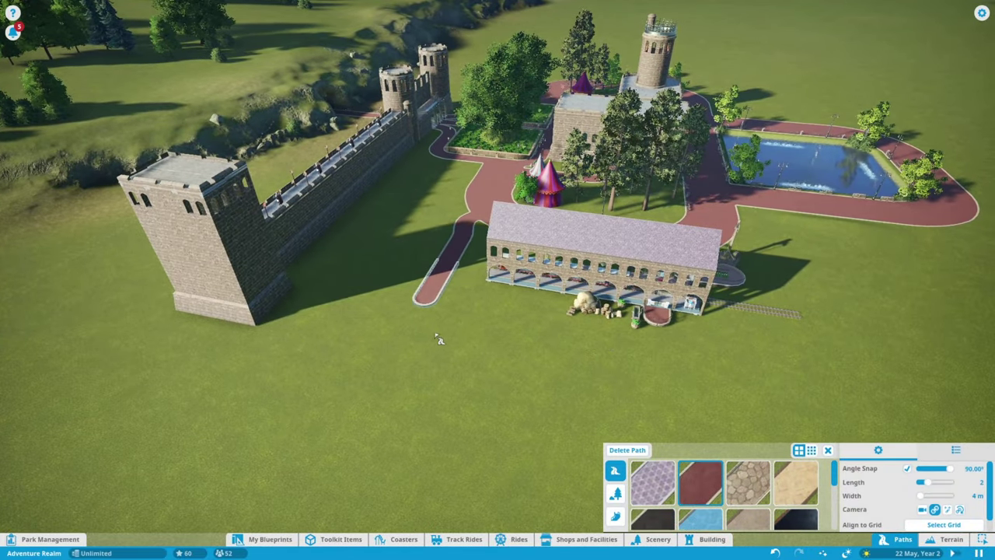
# Step: Place a Castle Wall blueprint section running out from the tower's base
pyautogui.click(269, 539)
pyautogui.click(111, 482)
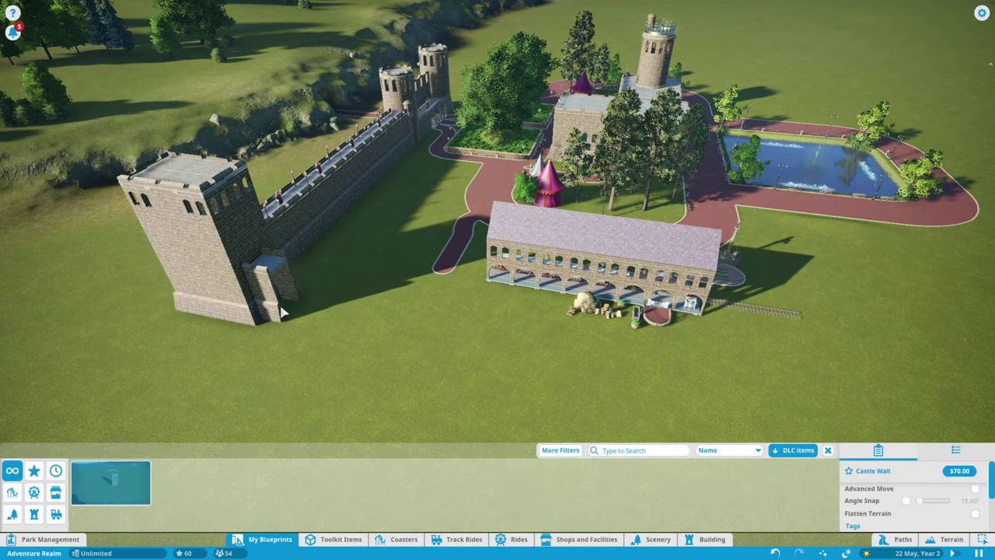
pyautogui.scroll(5, 294, 313)
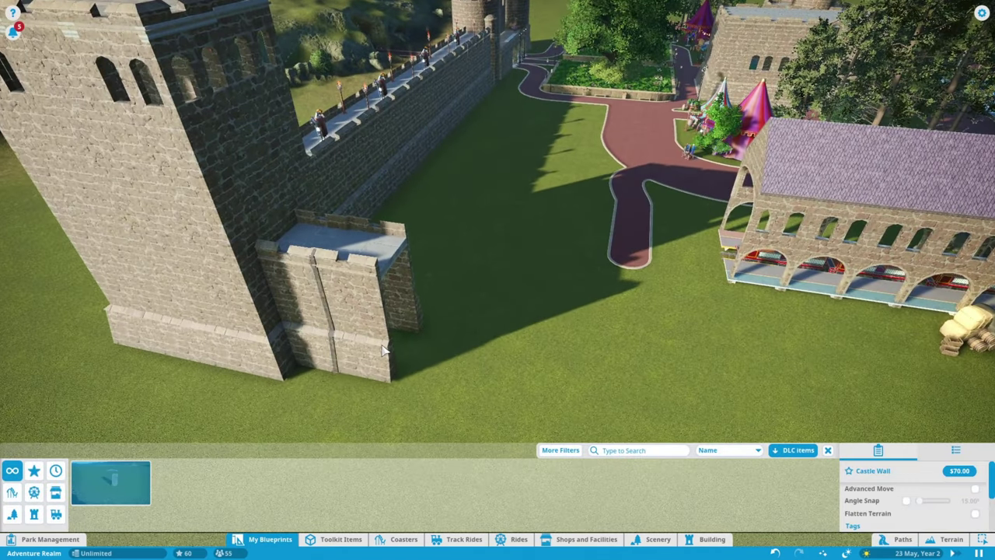
pyautogui.click(103, 488)
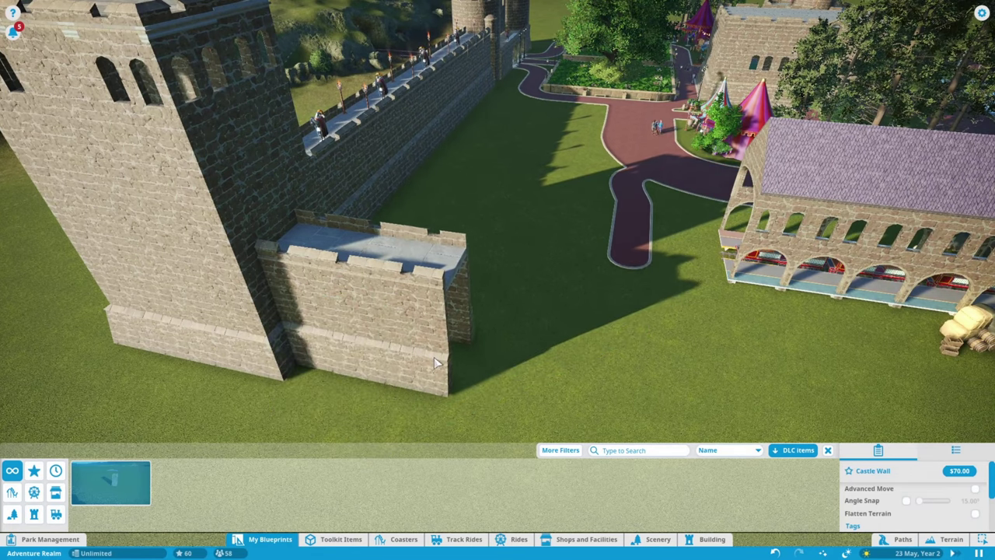
pyautogui.click(489, 367)
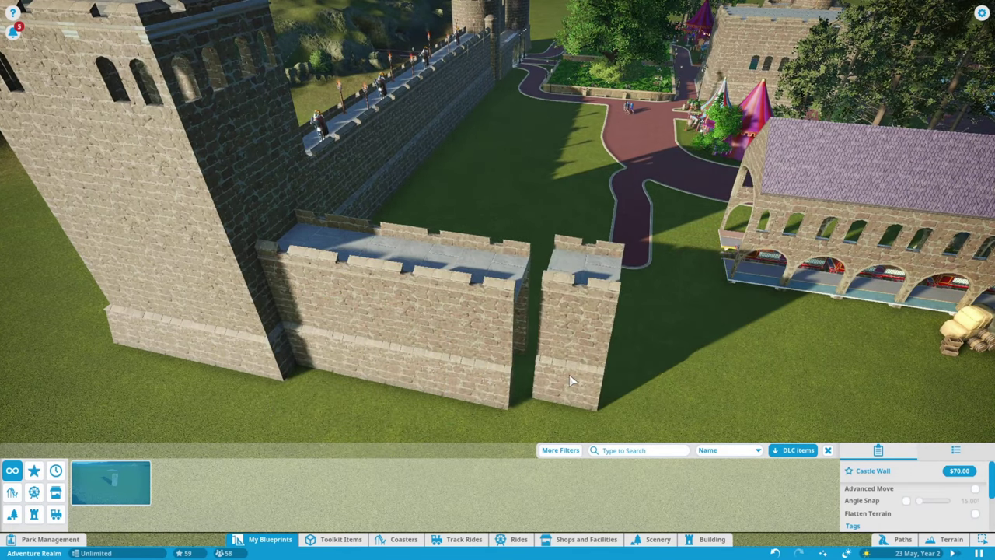
pyautogui.click(110, 482)
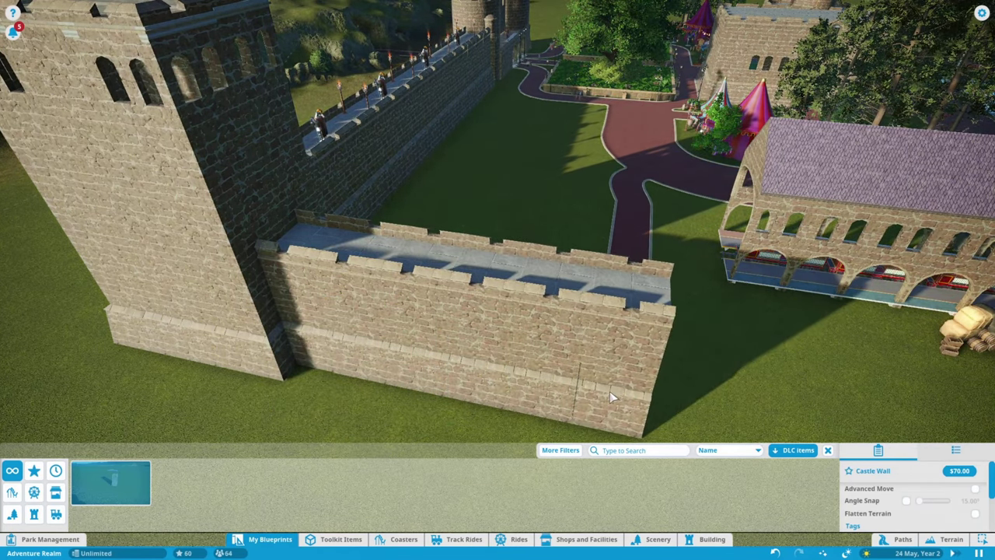
pyautogui.rightClick(610, 391)
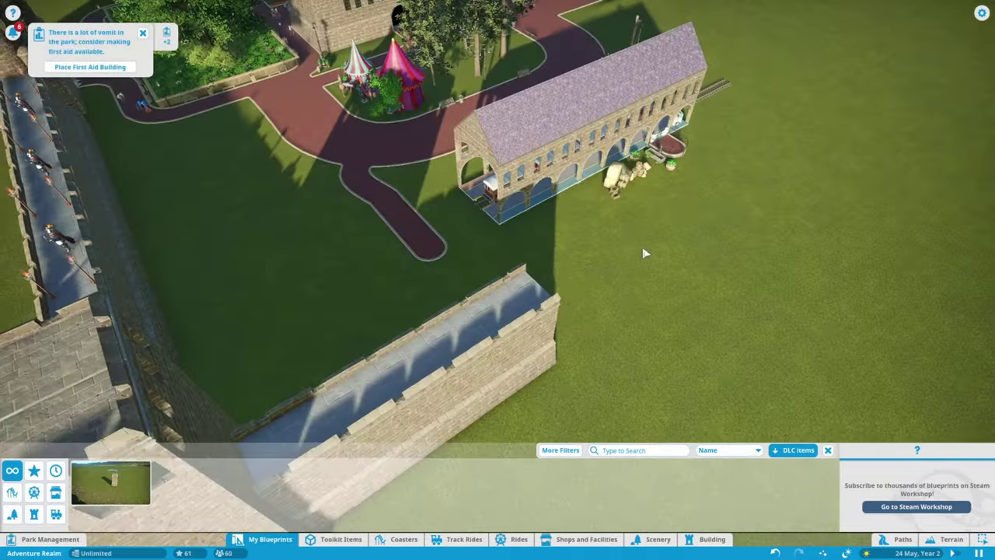
pyautogui.scroll(-10, 644, 253)
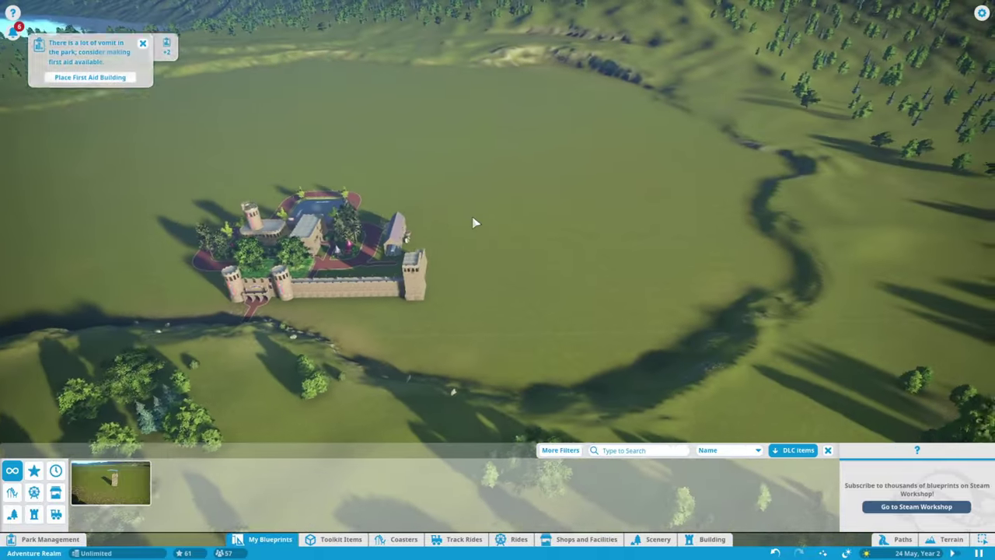
pyautogui.scroll(10, 475, 223)
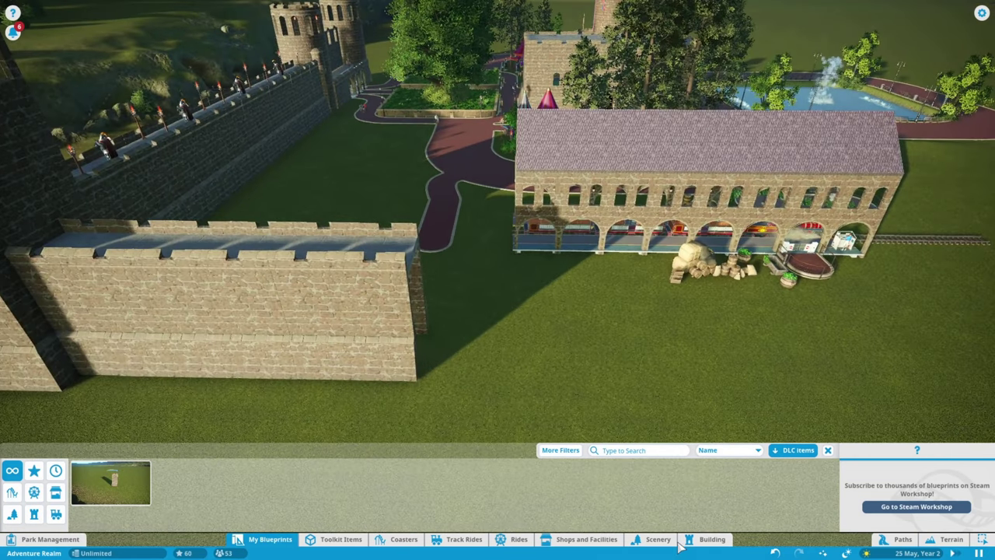
# Step: Place Sandstone Wall 4m Buttressed and Curved Column 4m pieces beside the wall
pyautogui.click(712, 539)
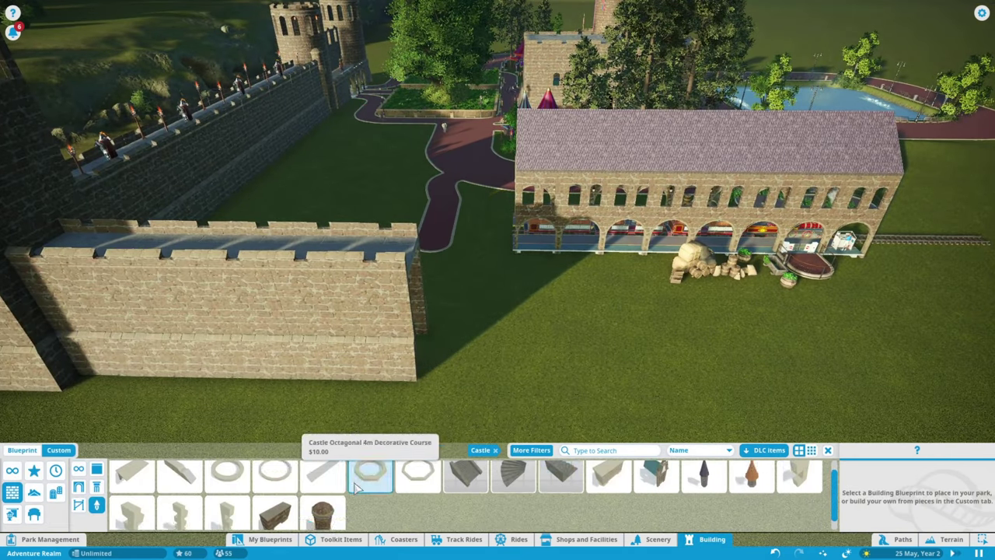
pyautogui.click(79, 487)
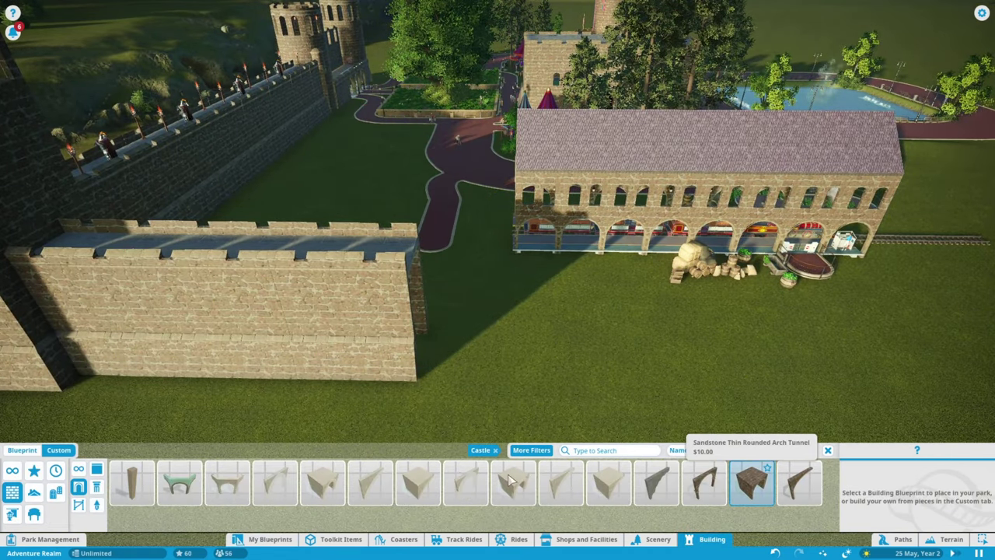
pyautogui.scroll(-5, 510, 479)
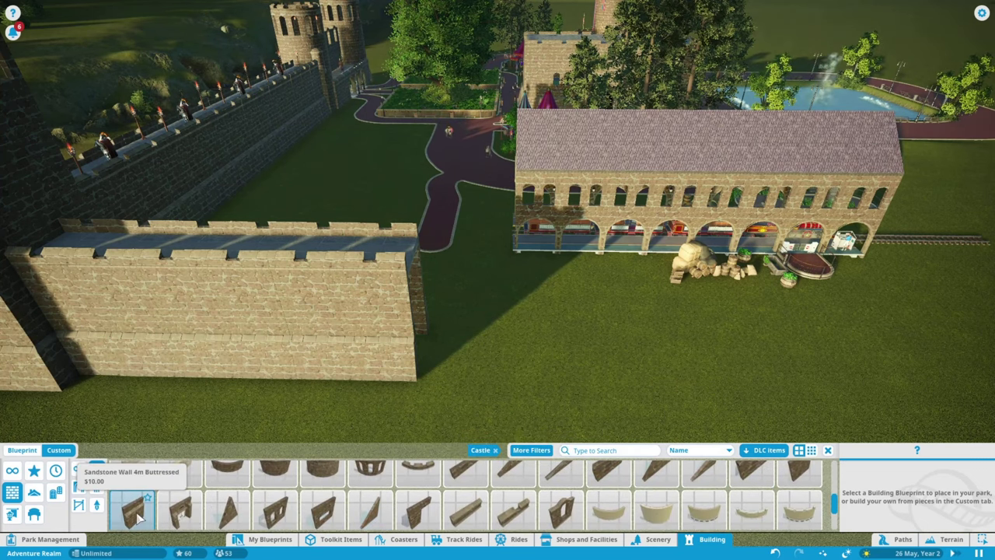
pyautogui.click(132, 513)
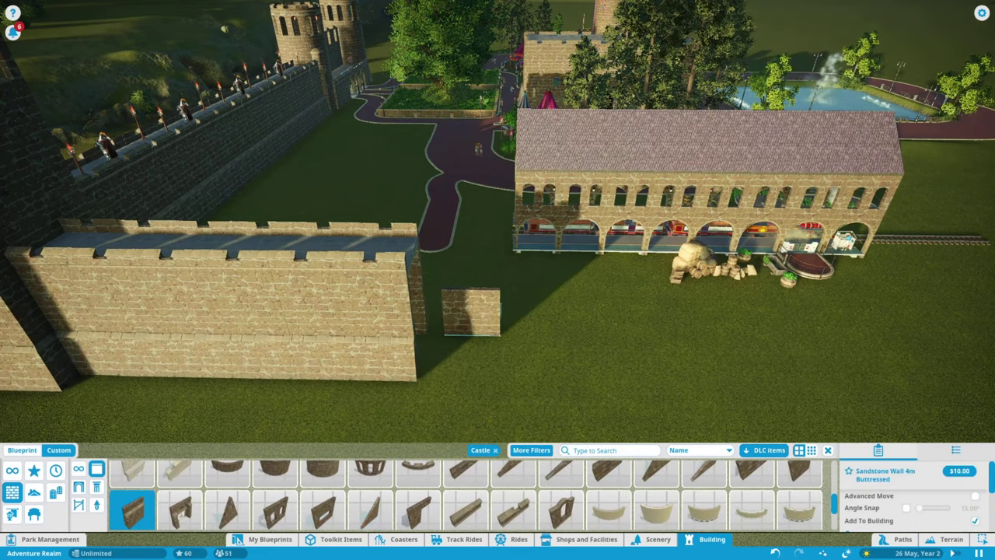
pyautogui.press('e')
pyautogui.scroll(-3, 513, 482)
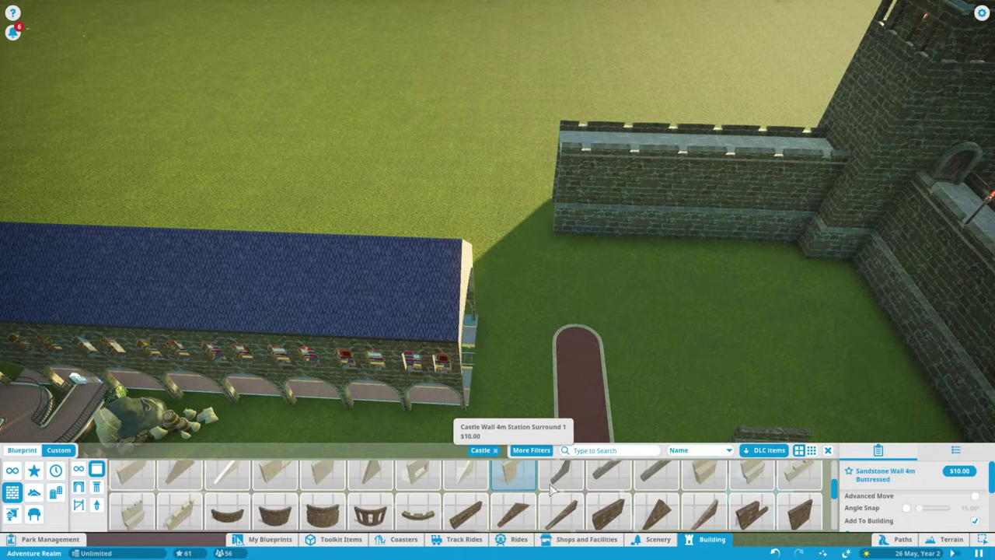
pyautogui.click(513, 476)
pyautogui.press('e')
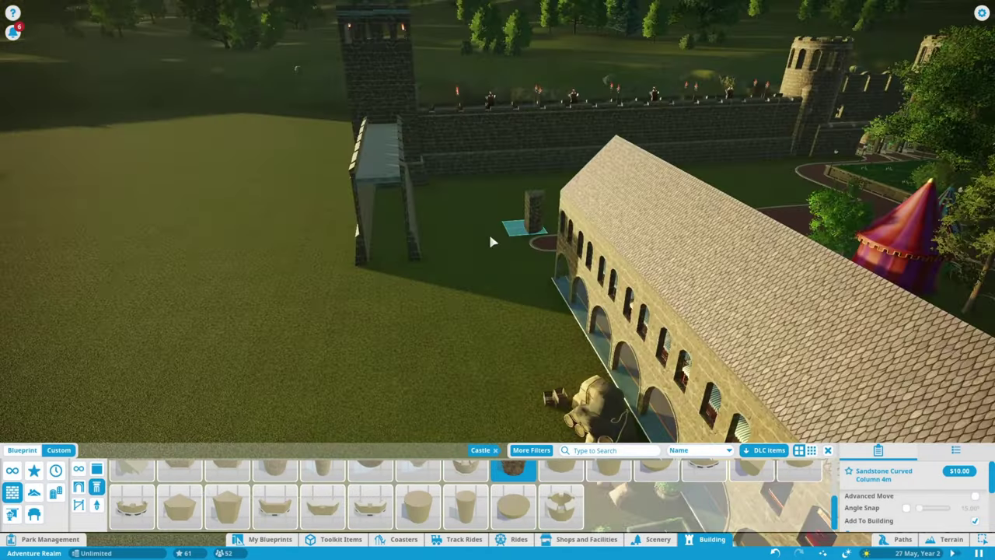
pyautogui.scroll(5, 493, 239)
pyautogui.scroll(2, 639, 480)
pyautogui.scroll(2, 640, 480)
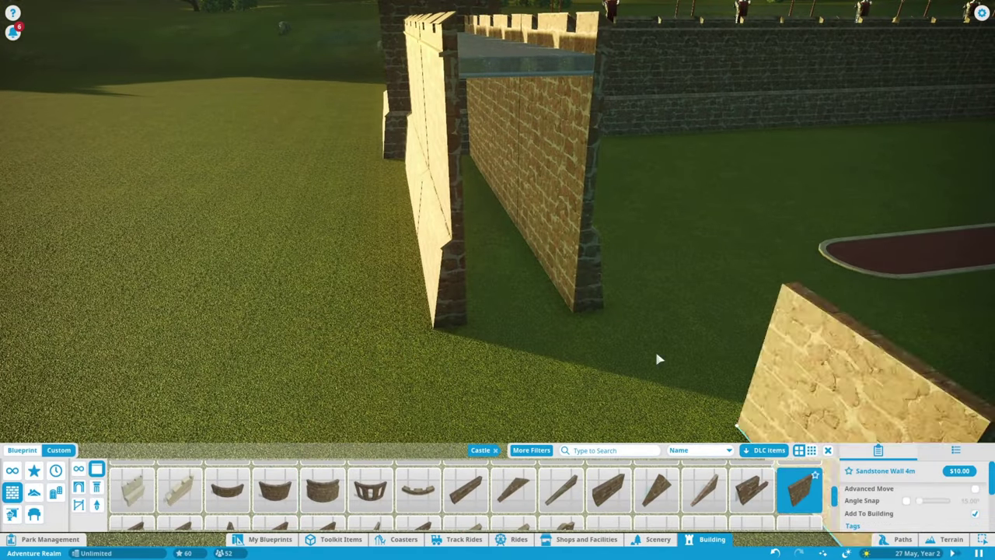
pyautogui.click(537, 289)
# Step: Set a Castle Double Door - Wide piece into the wall building
pyautogui.click(527, 294)
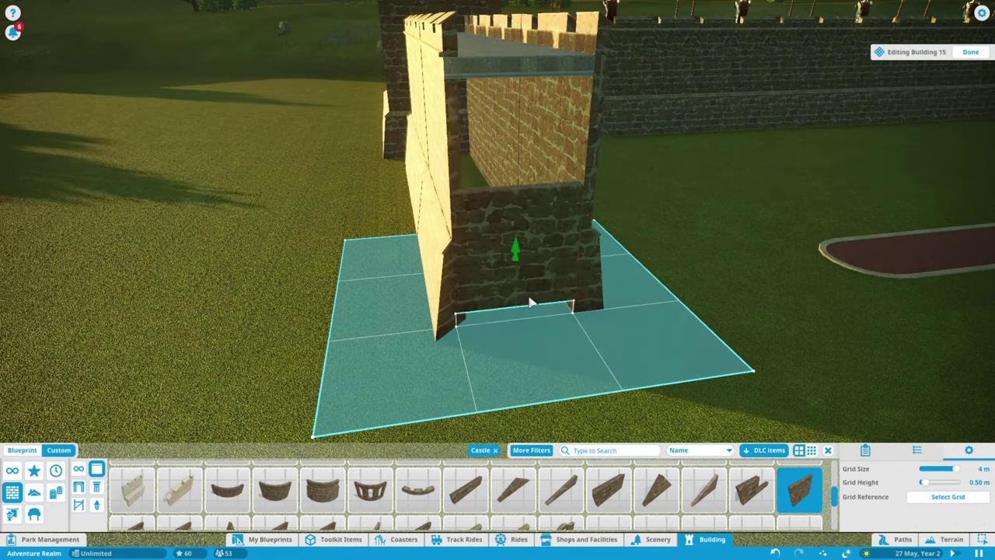
pyautogui.scroll(5, 529, 303)
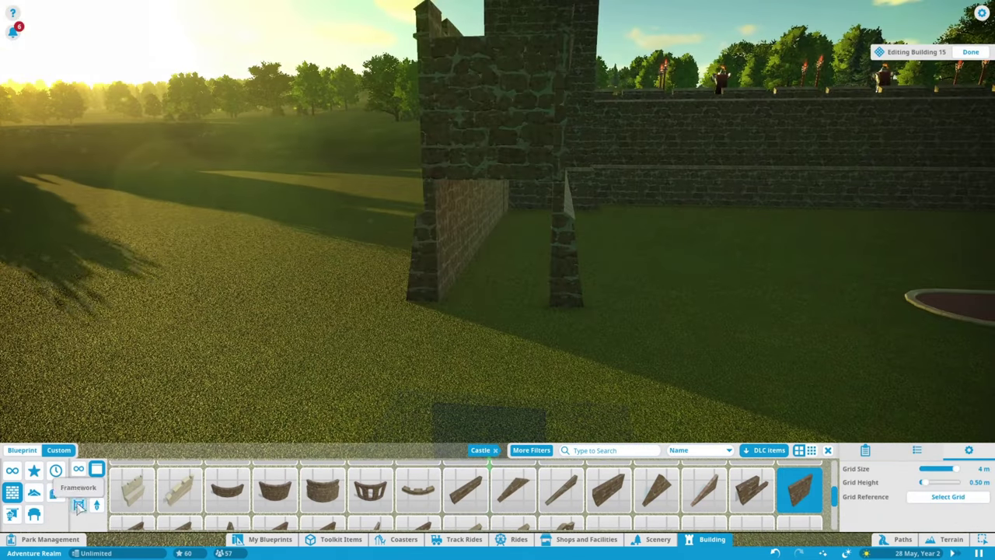
pyautogui.click(55, 492)
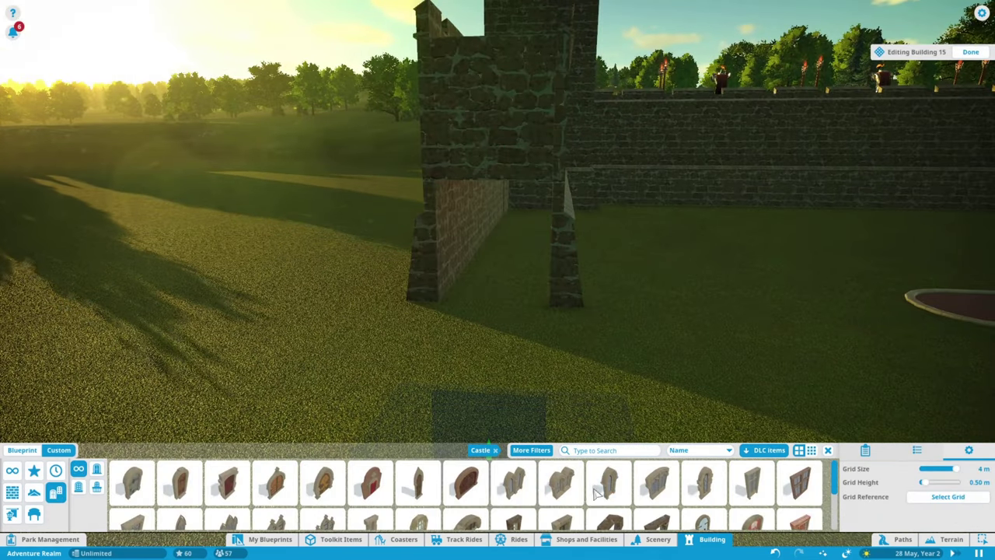
pyautogui.click(96, 472)
pyautogui.click(609, 484)
pyautogui.click(12, 493)
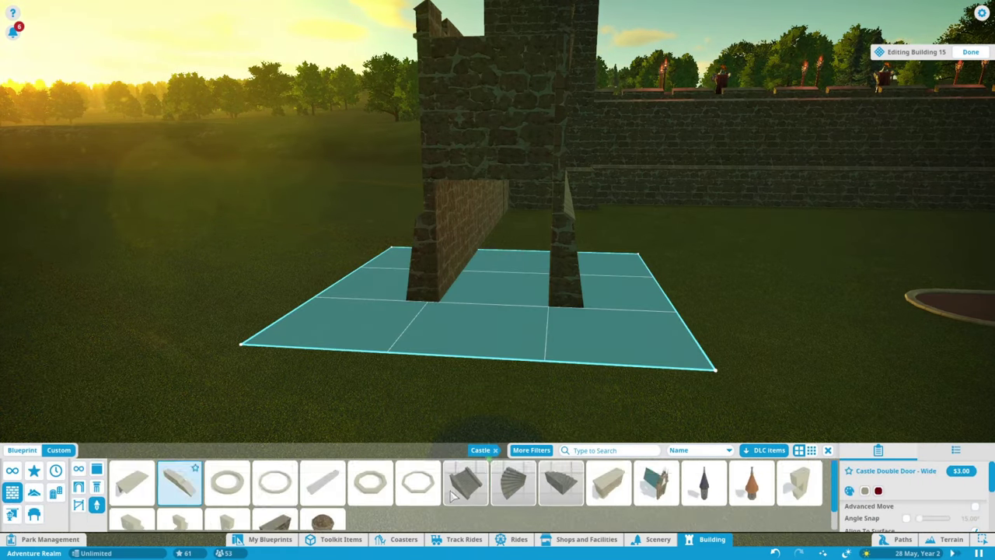
pyautogui.click(97, 469)
pyautogui.click(180, 486)
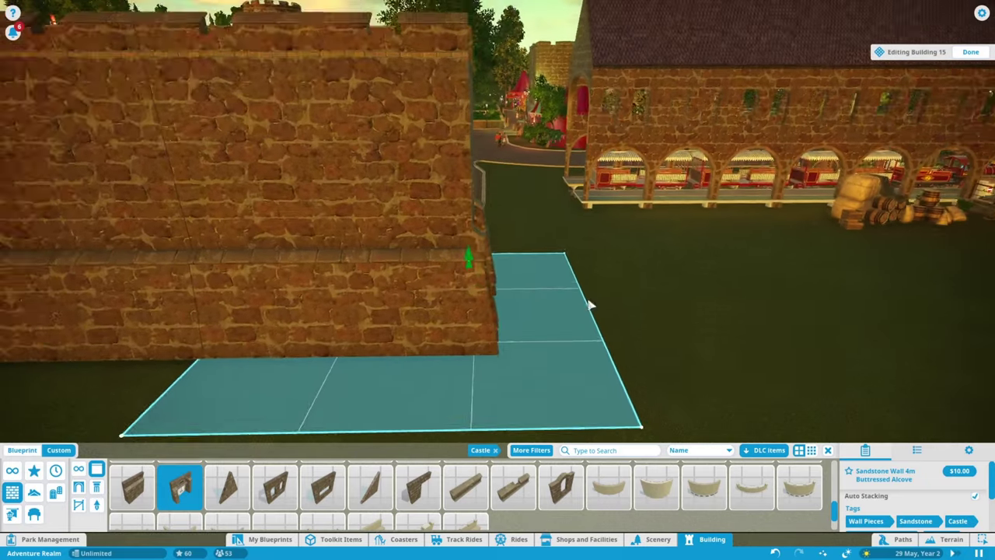
pyautogui.rightClick(591, 304)
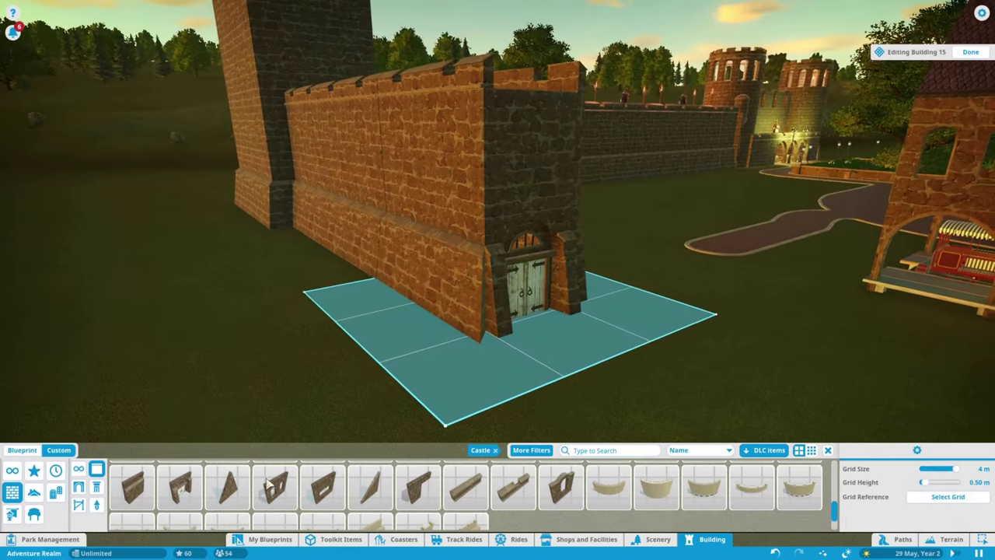
# Step: Add an arch piece, a flat roof slab and another wall piece to the gate section
pyautogui.scroll(-3, 665, 498)
pyautogui.scroll(-3, 664, 497)
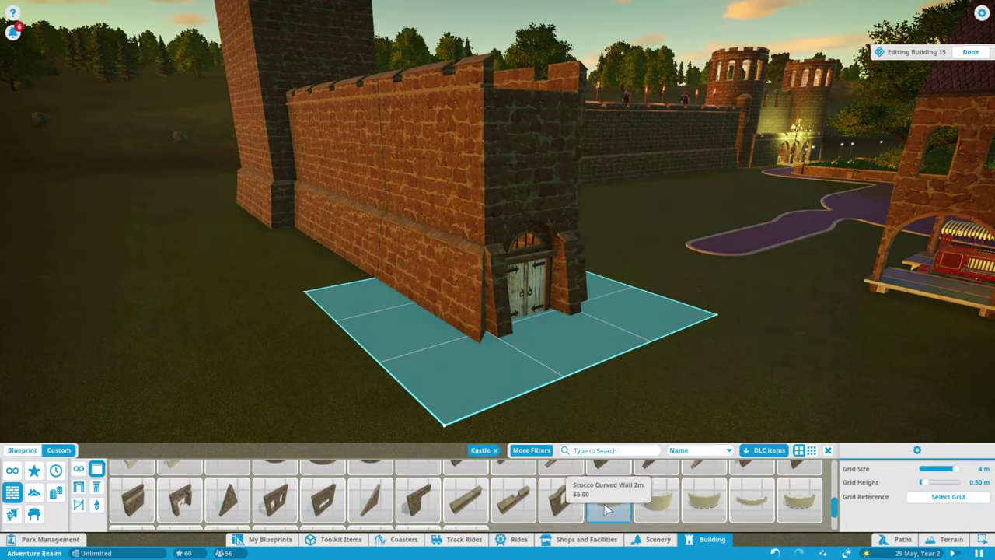
pyautogui.scroll(3, 714, 506)
pyautogui.click(78, 487)
pyautogui.click(801, 482)
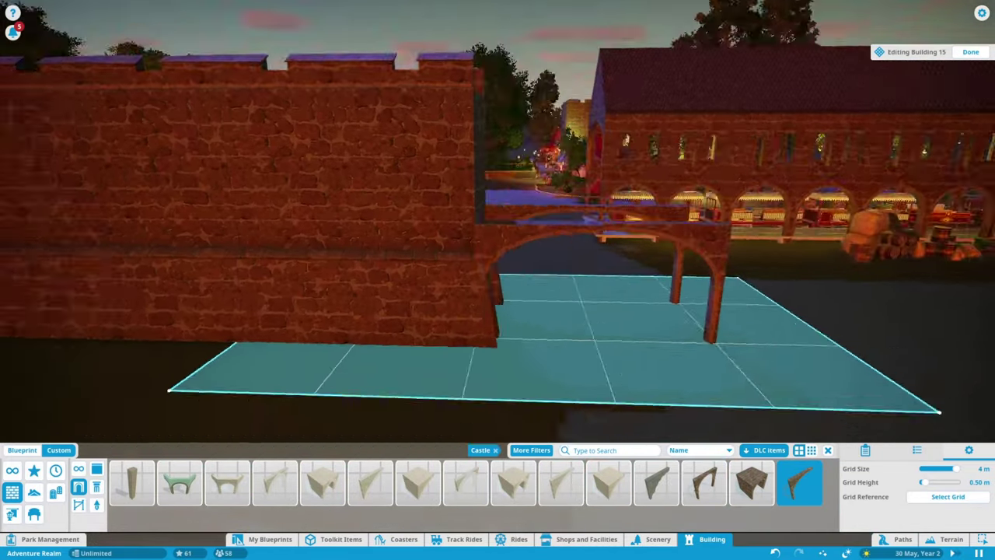
pyautogui.scroll(-3, 661, 490)
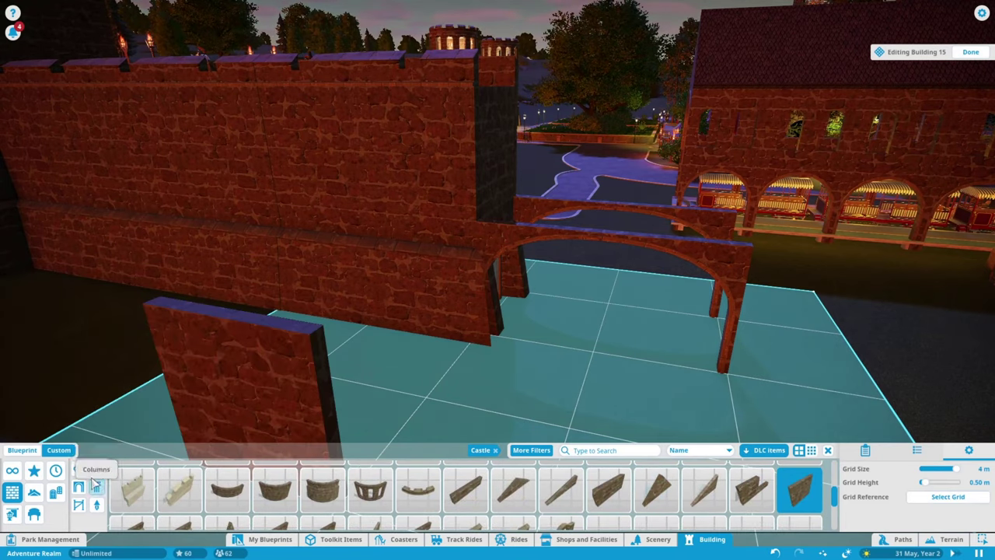
pyautogui.click(34, 493)
pyautogui.click(466, 482)
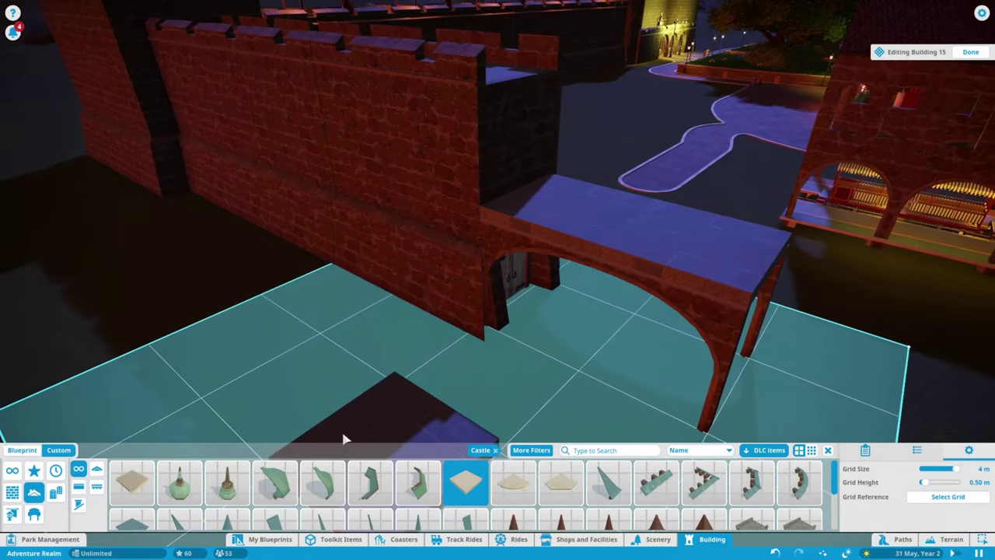
pyautogui.click(12, 491)
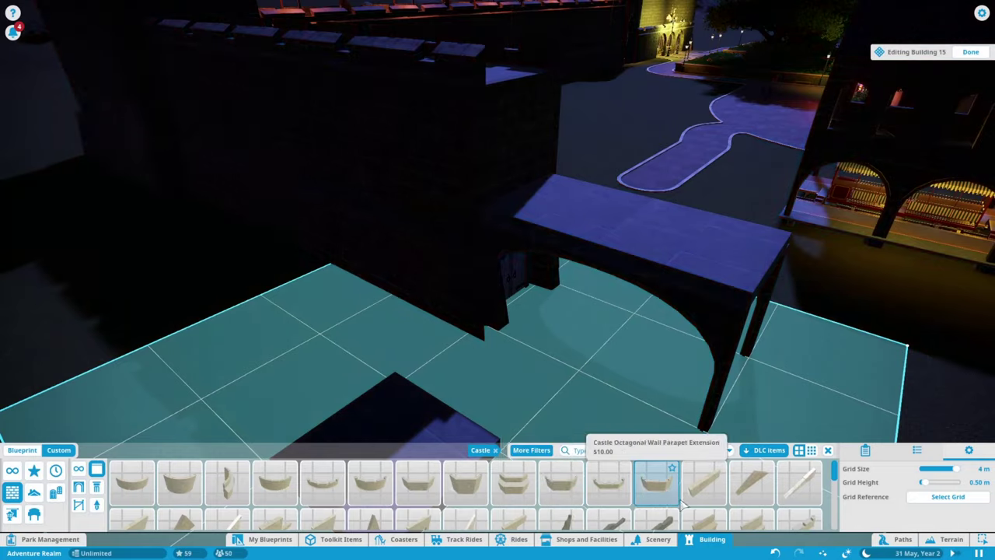
pyautogui.scroll(-2, 778, 498)
pyautogui.click(801, 501)
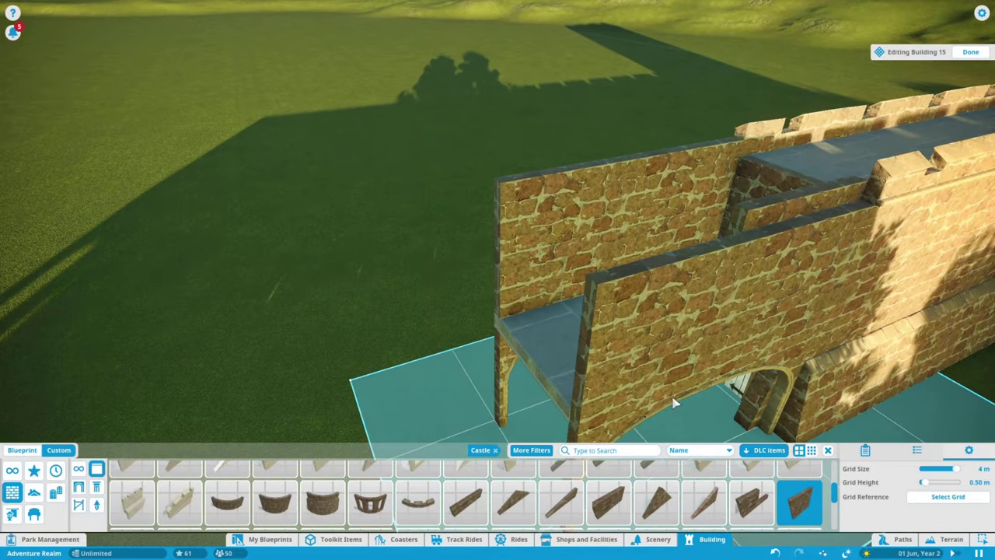
pyautogui.rightClick(544, 186)
# Step: Check the gate section's floor slab and sandstone wall piece settings up close
pyautogui.click(526, 266)
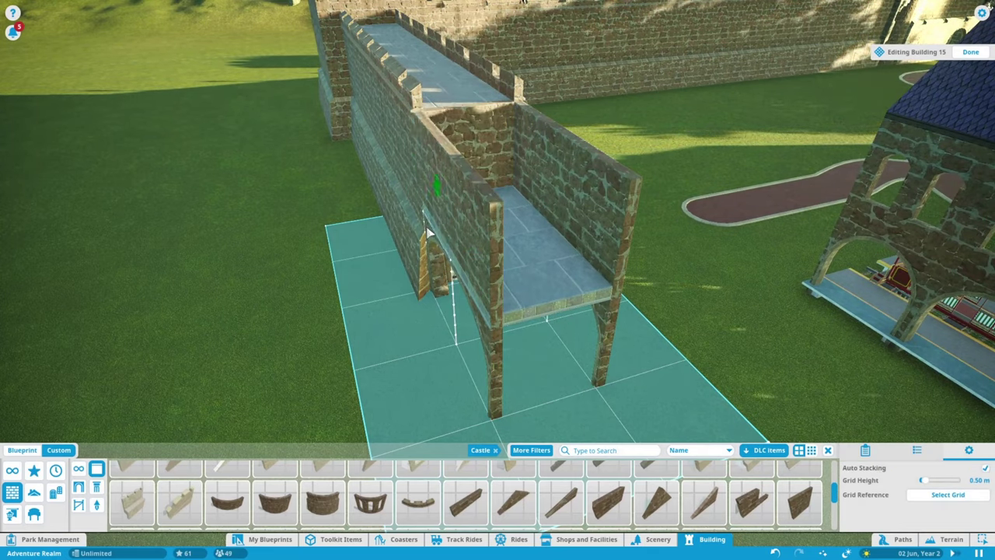
pyautogui.click(460, 353)
pyautogui.scroll(-2, 501, 521)
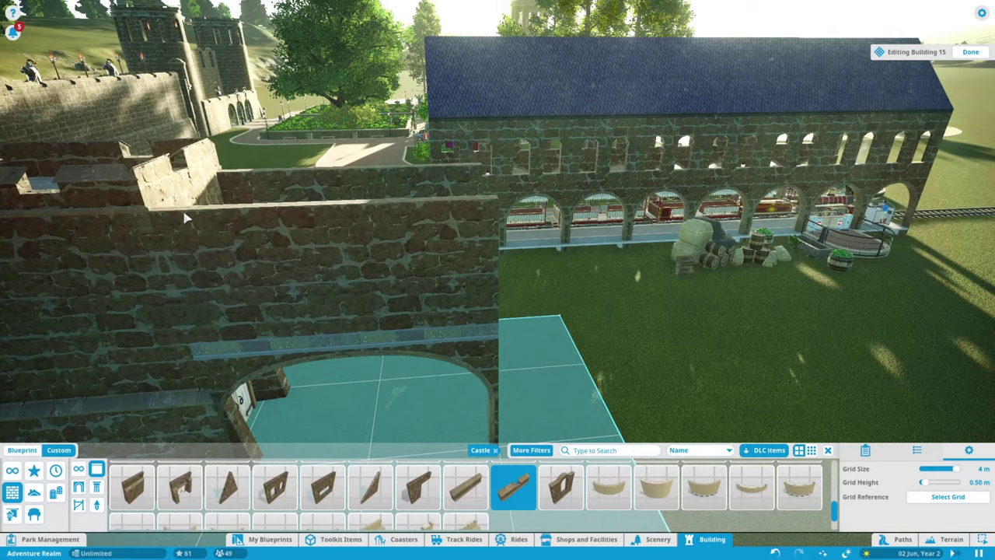
pyautogui.press('e')
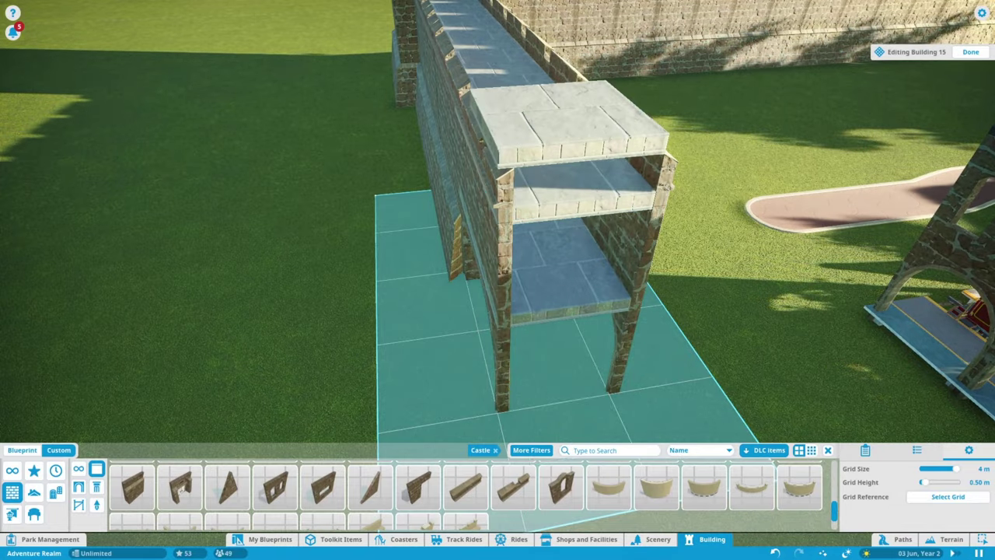
pyautogui.press('e')
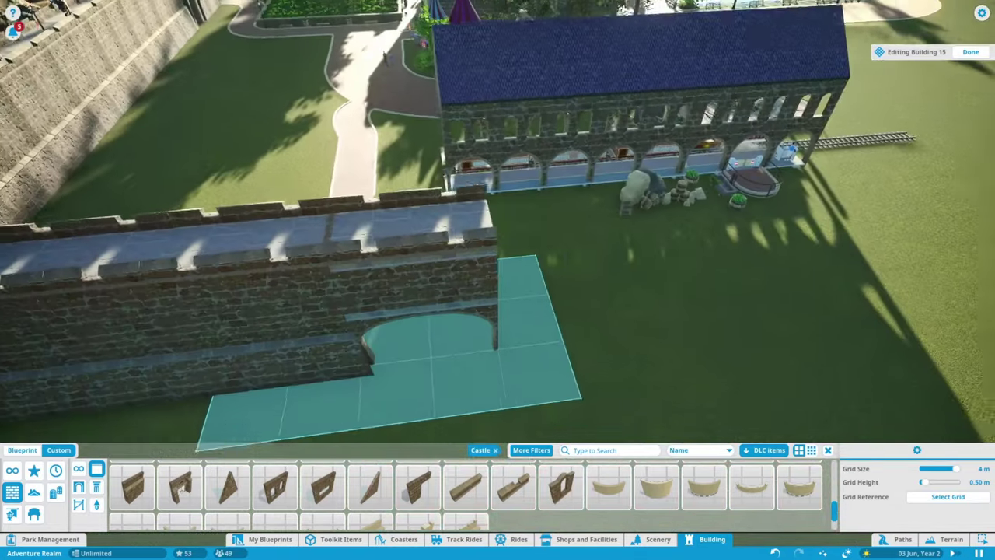
# Step: Lay a 7 m wide curved path from the archway to the main park path
pyautogui.click(898, 539)
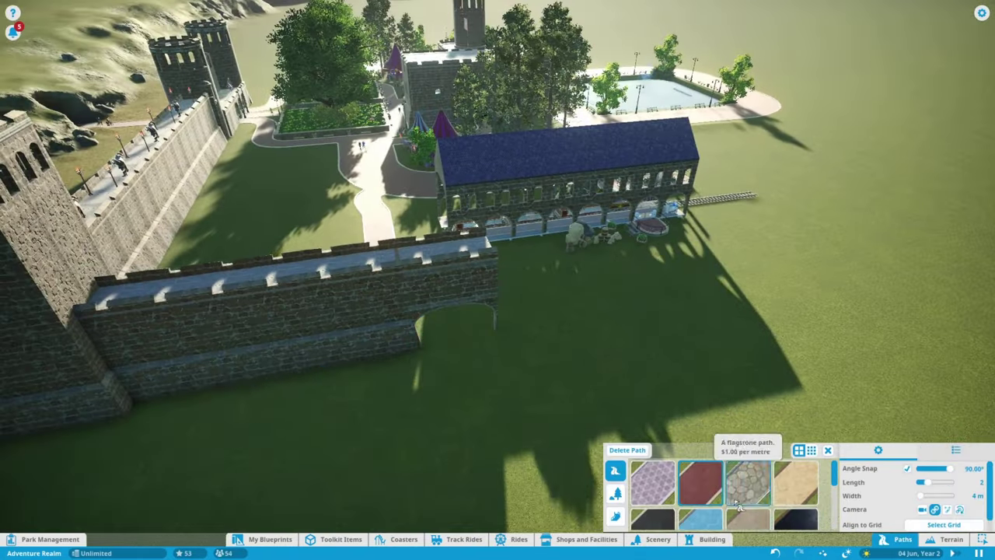
pyautogui.press('e')
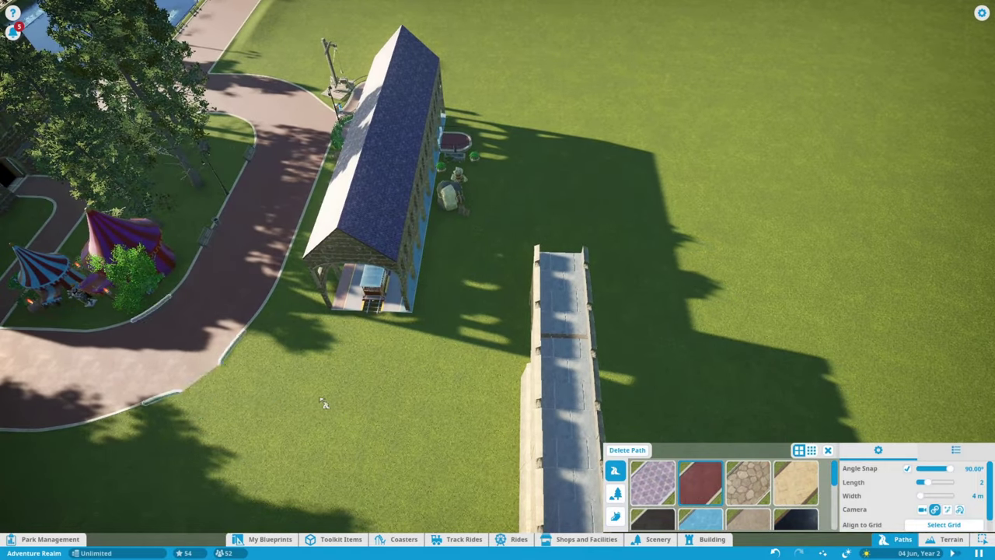
pyautogui.press('e')
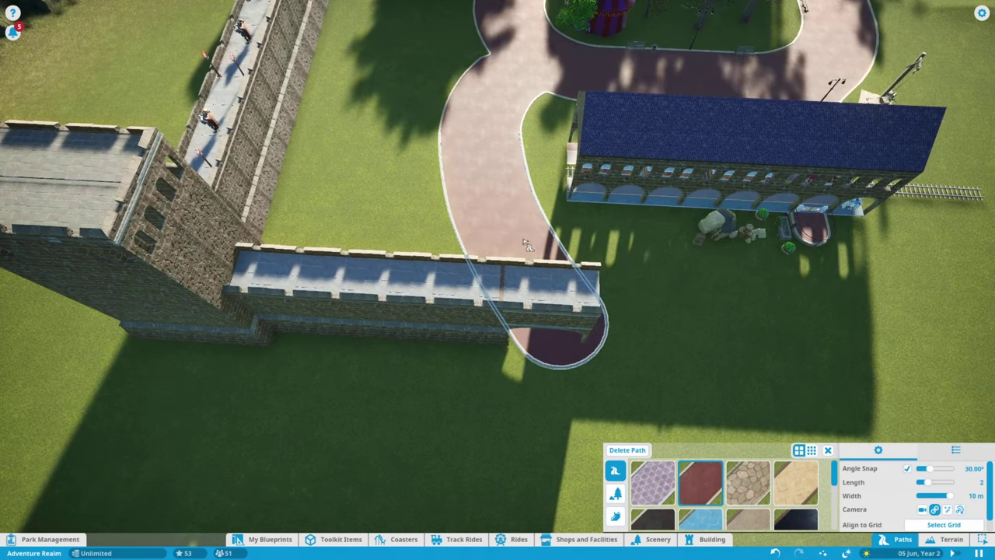
pyautogui.press('w')
pyautogui.moveTo(940, 495); pyautogui.dragTo(929, 496)
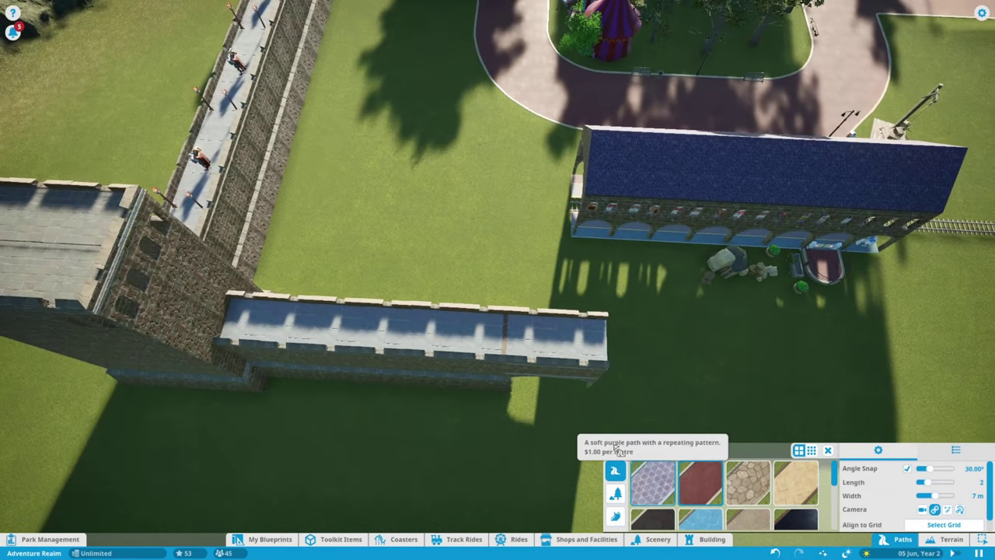
pyautogui.click(545, 333)
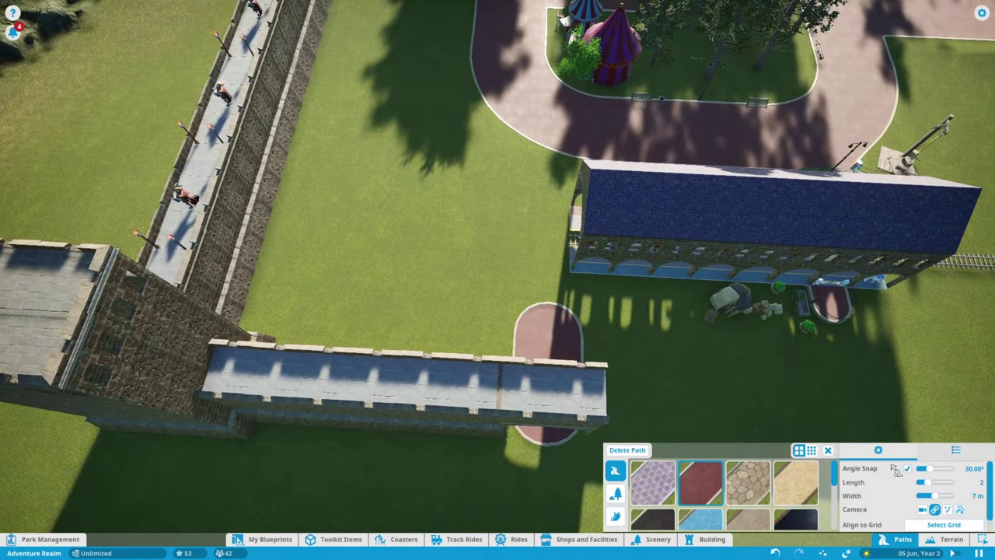
pyautogui.press('w')
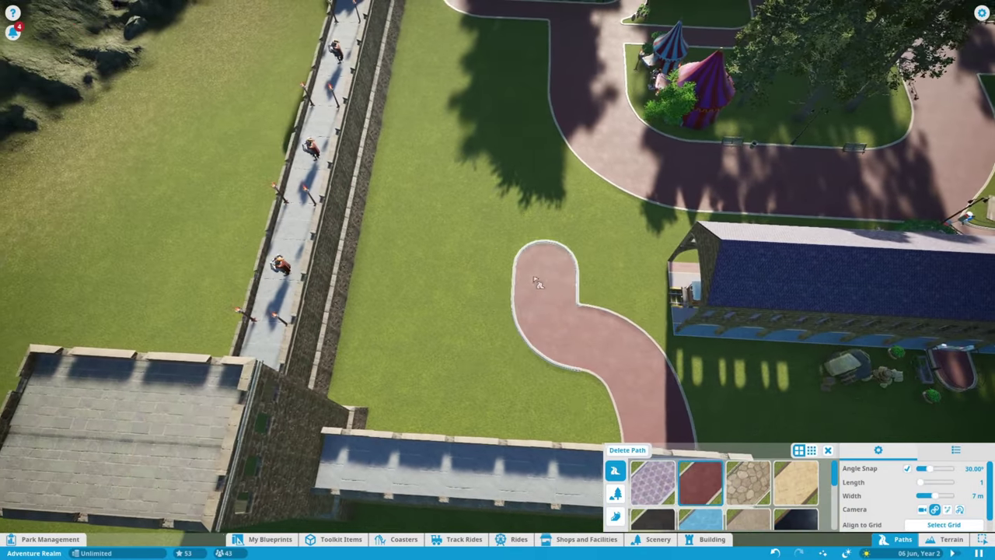
pyautogui.press('s')
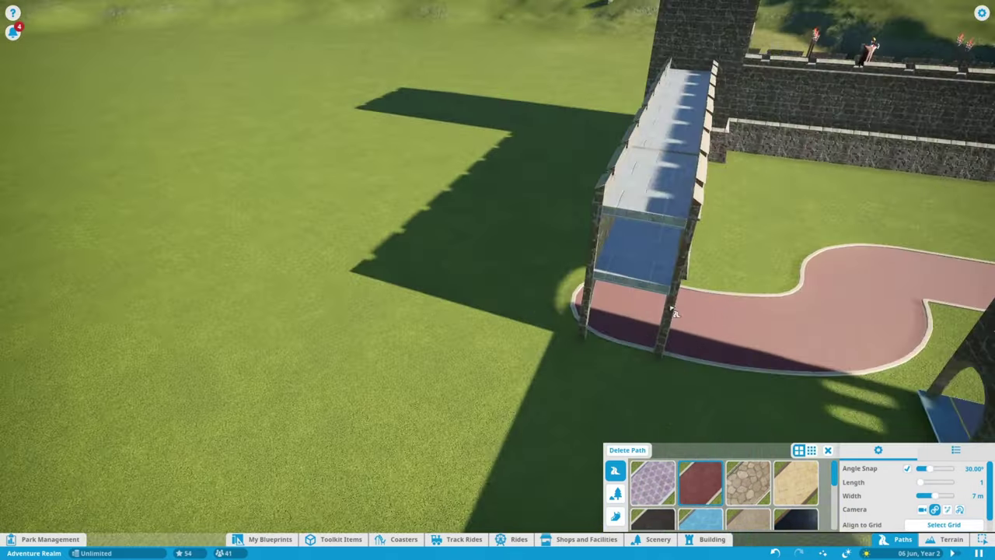
pyautogui.press('Escape')
# Step: Select the buttressed wall piece by the archway and start editing Building 15
pyautogui.press('s')
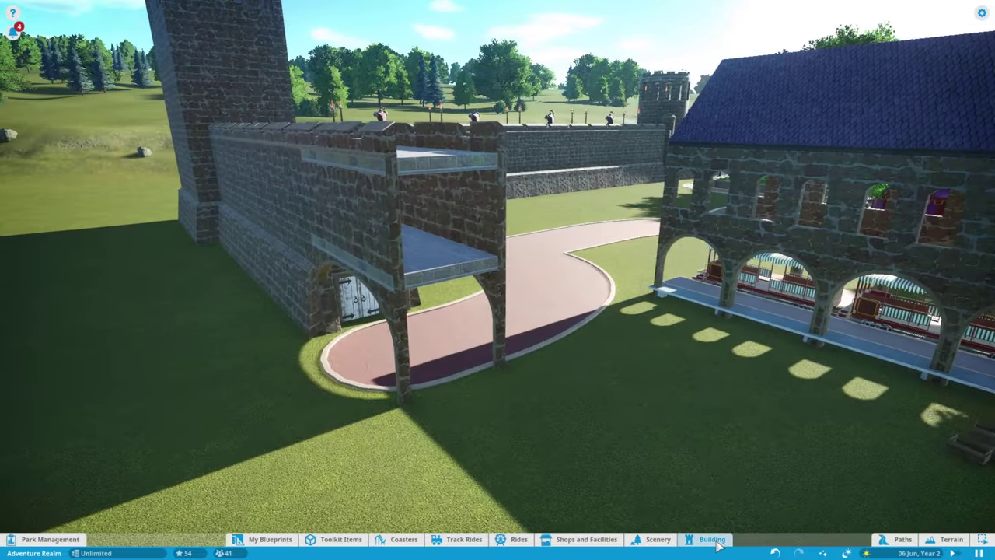
pyautogui.click(713, 539)
pyautogui.scroll(-3, 544, 501)
pyautogui.press('w')
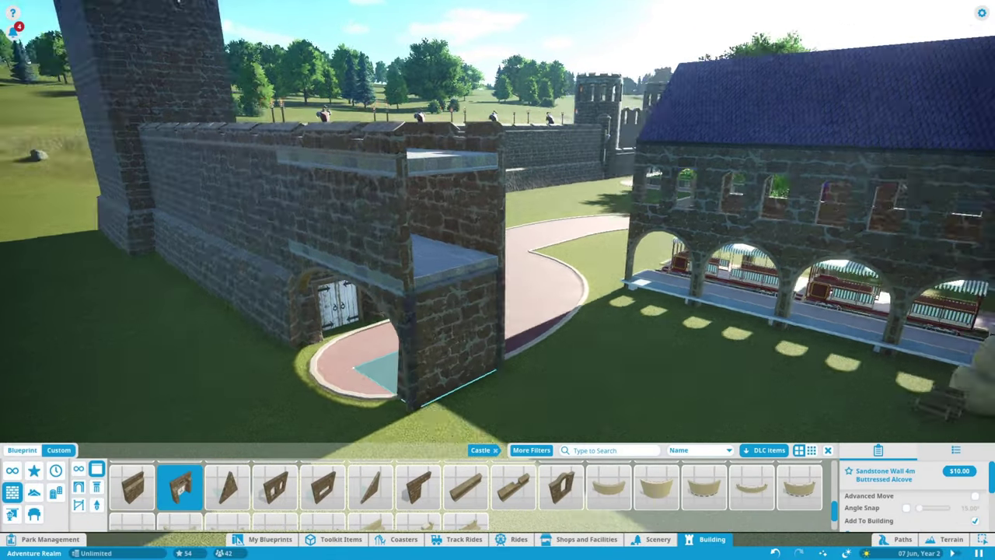
pyautogui.click(270, 539)
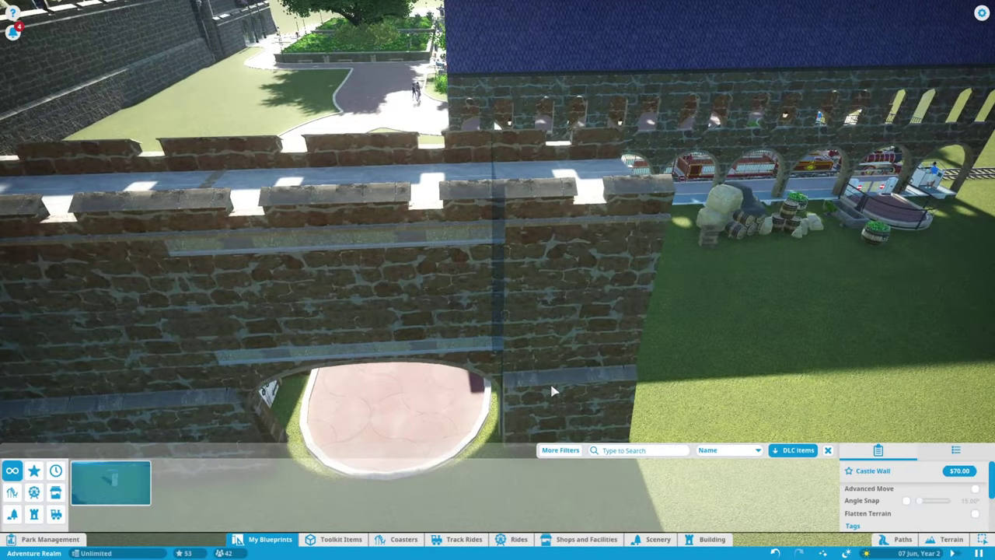
pyautogui.scroll(5, 544, 350)
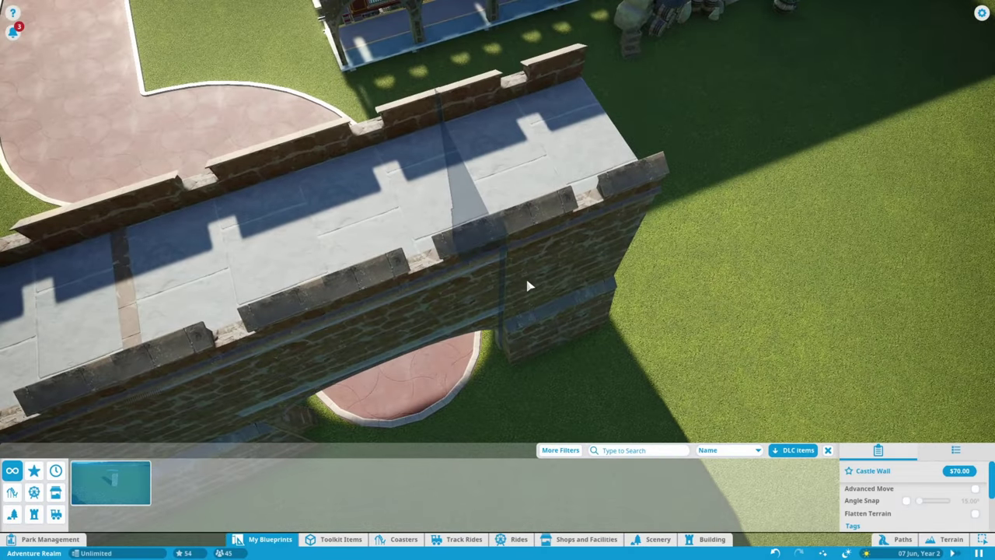
pyautogui.scroll(-5, 529, 282)
pyautogui.click(544, 334)
pyautogui.click(910, 179)
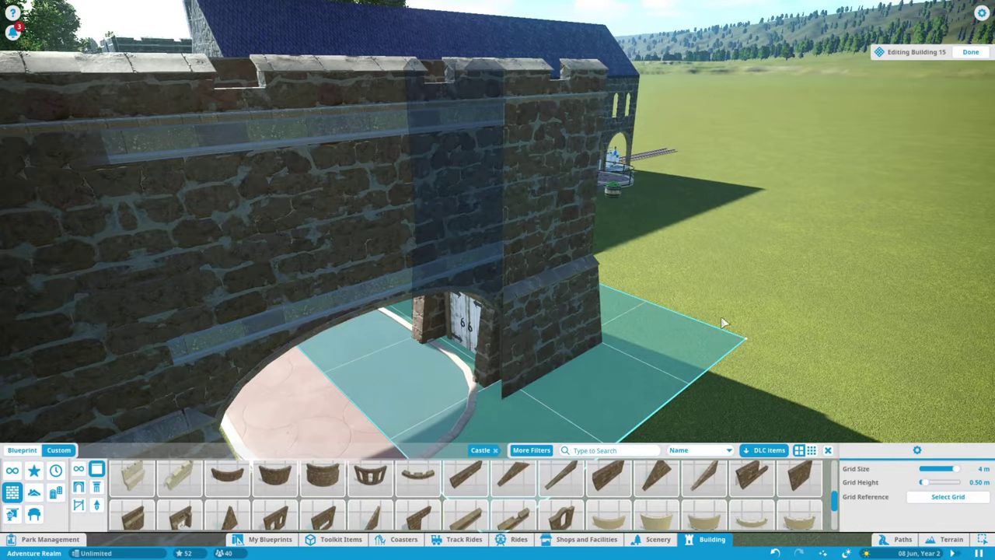
pyautogui.press('q')
pyautogui.press('q')
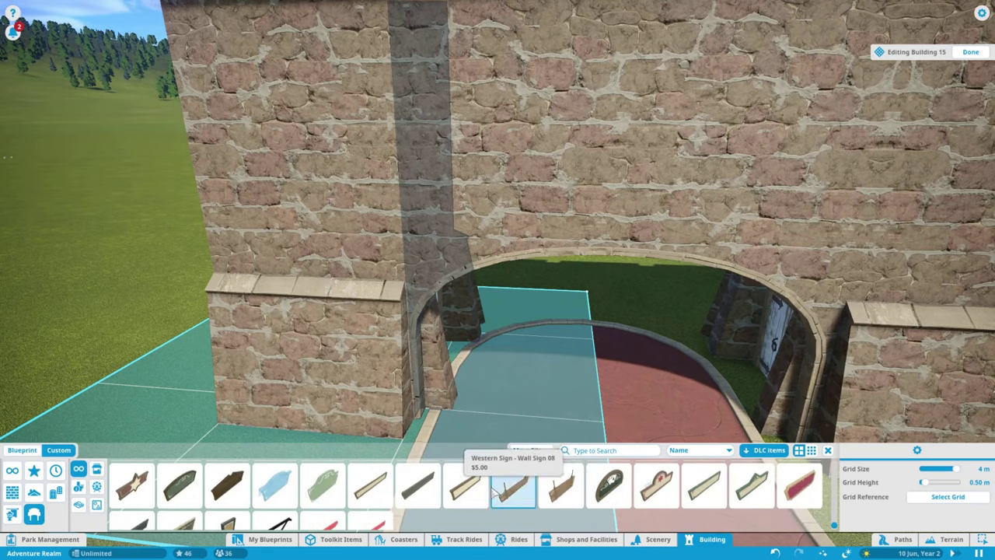
# Step: Hang a scroll sign and a 'Central Castle' sign above the wall's archway
pyautogui.scroll(10, 327, 509)
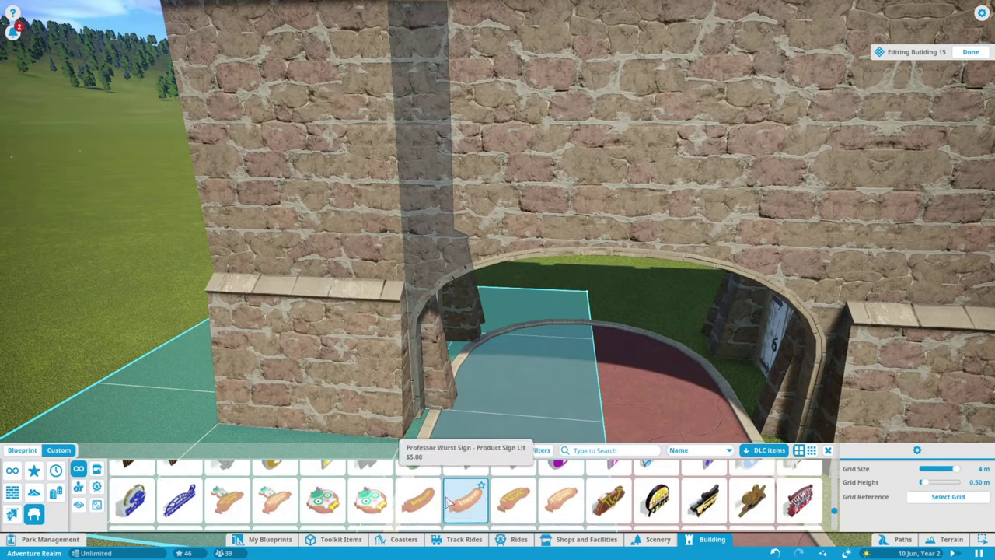
pyautogui.scroll(10, 319, 514)
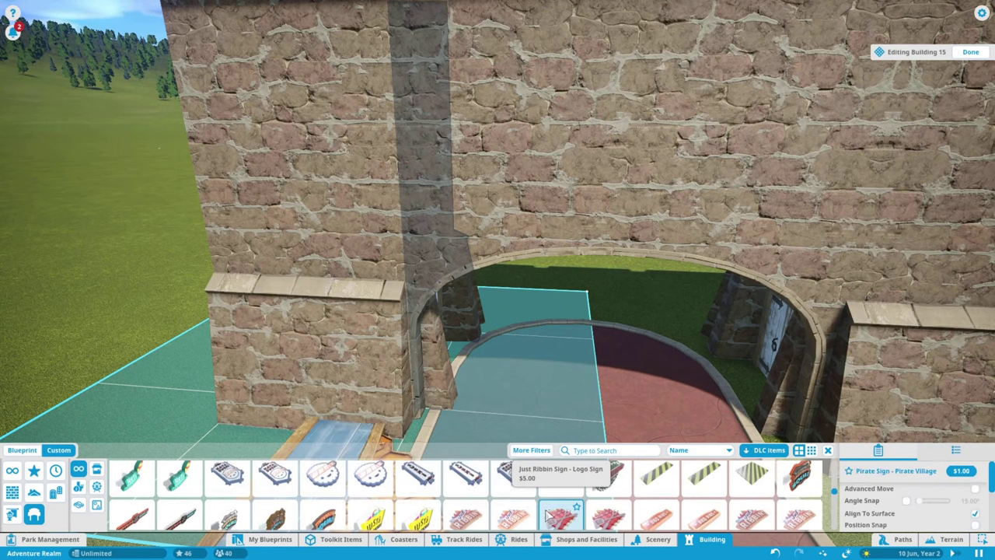
pyautogui.click(227, 494)
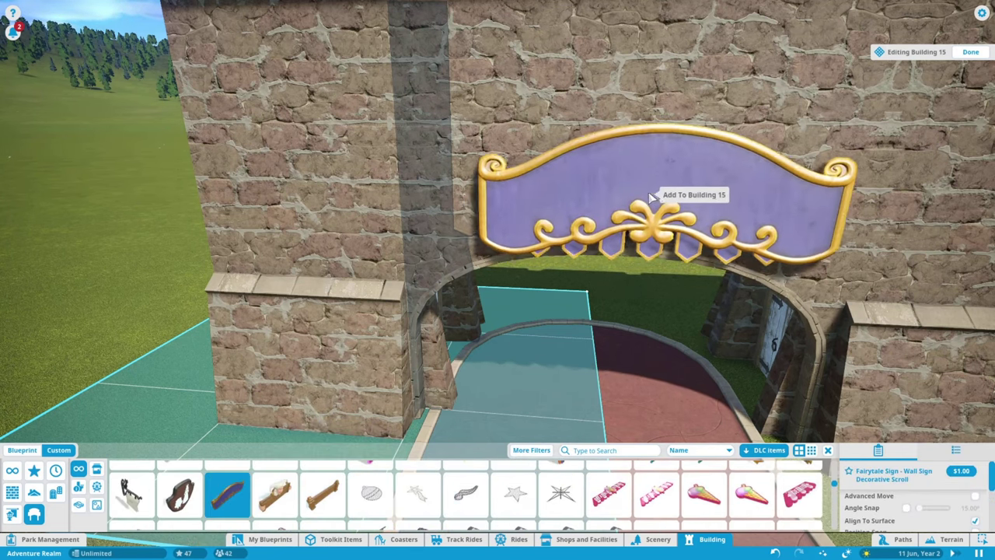
pyautogui.scroll(-5, 661, 202)
pyautogui.click(653, 293)
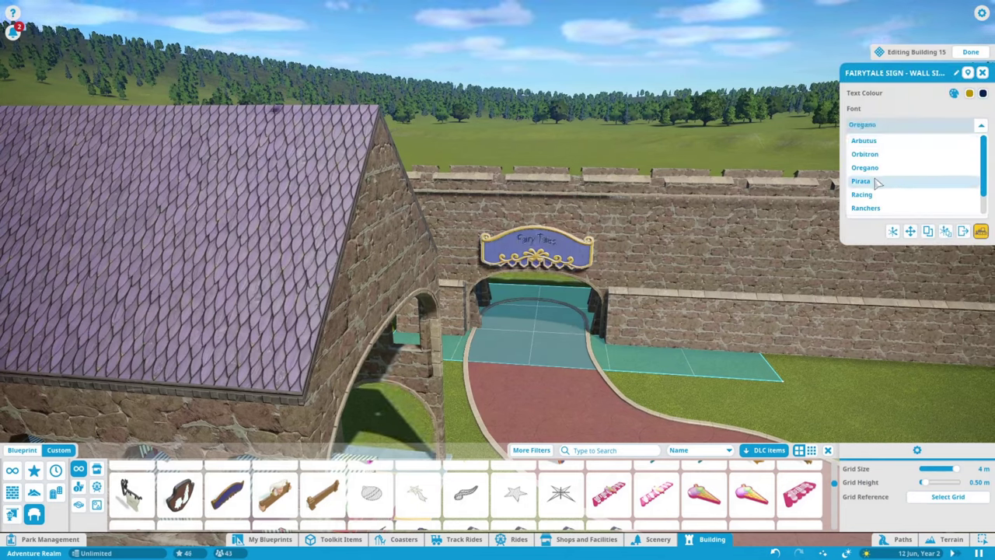
pyautogui.scroll(3, 107, 231)
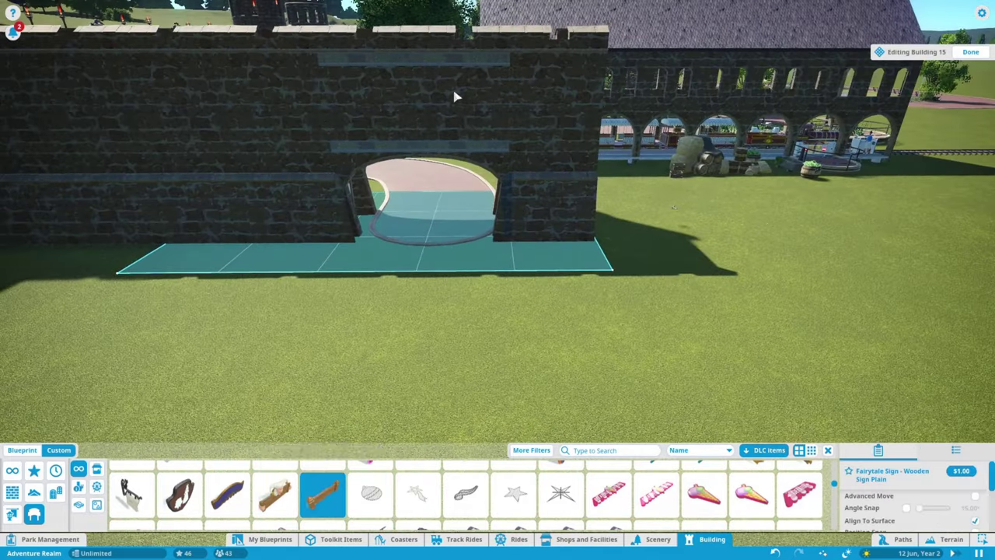
pyautogui.scroll(2, 466, 105)
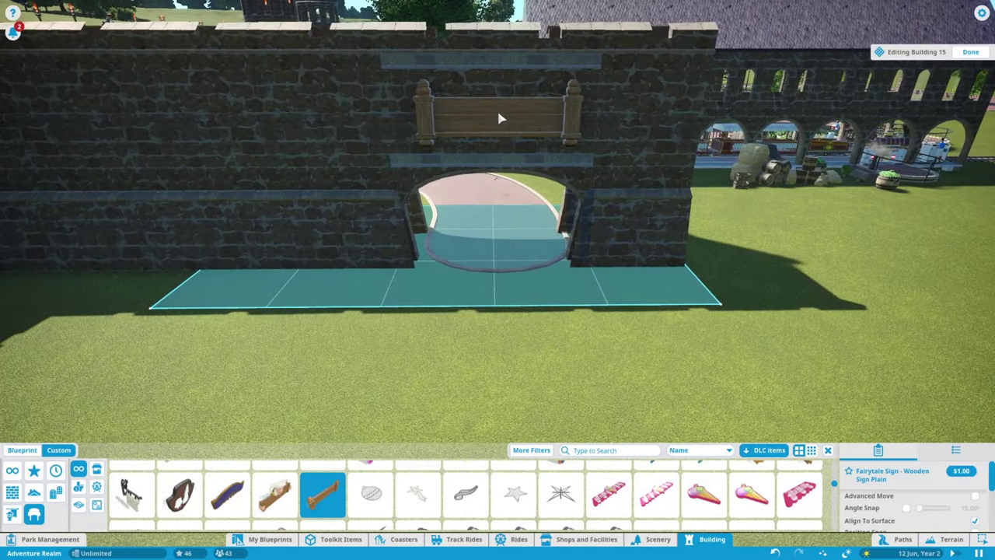
pyautogui.click(595, 181)
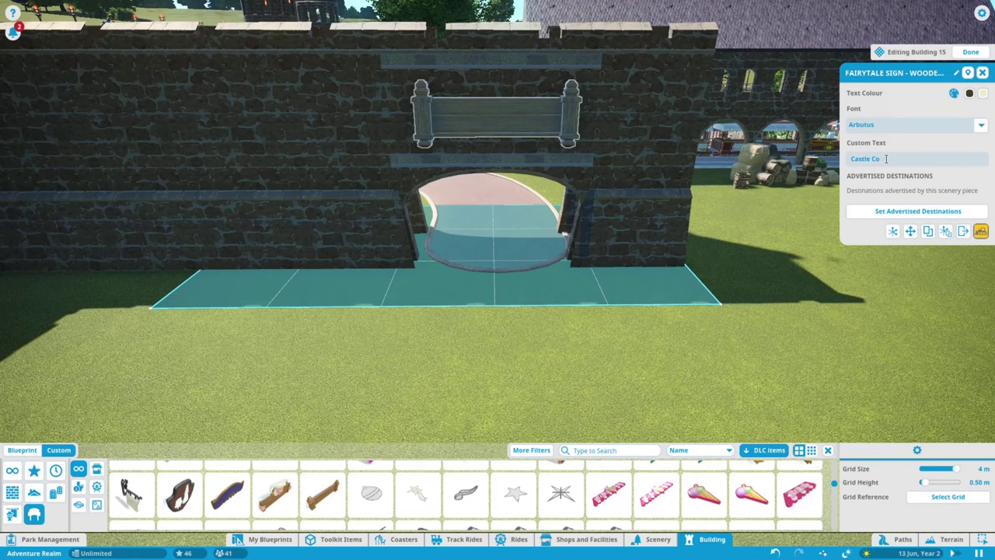
pyautogui.click(691, 253)
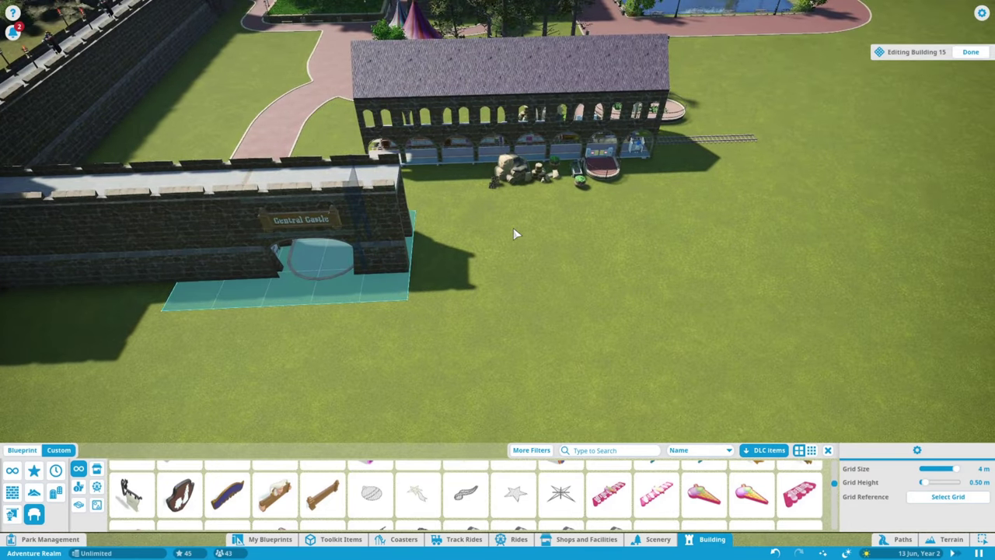
# Step: Cancel the Castle Wall blueprint placement and open the steam train track editor
pyautogui.scroll(2, 513, 228)
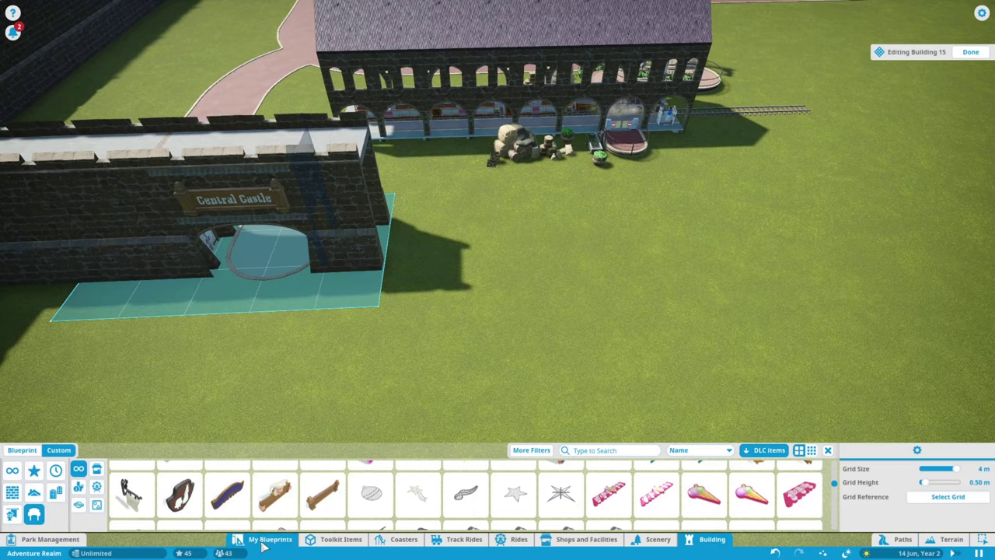
pyautogui.click(269, 539)
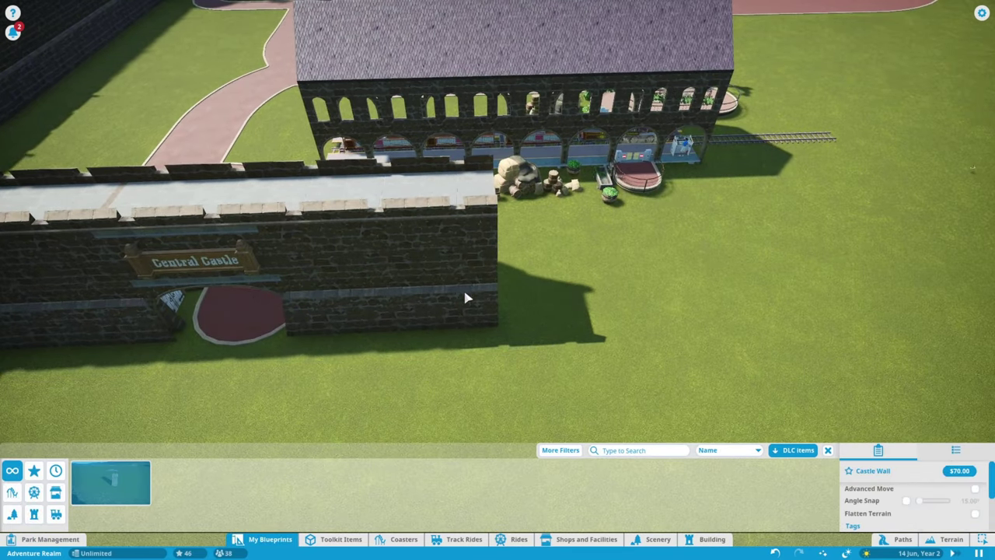
pyautogui.click(144, 481)
pyautogui.rightClick(525, 295)
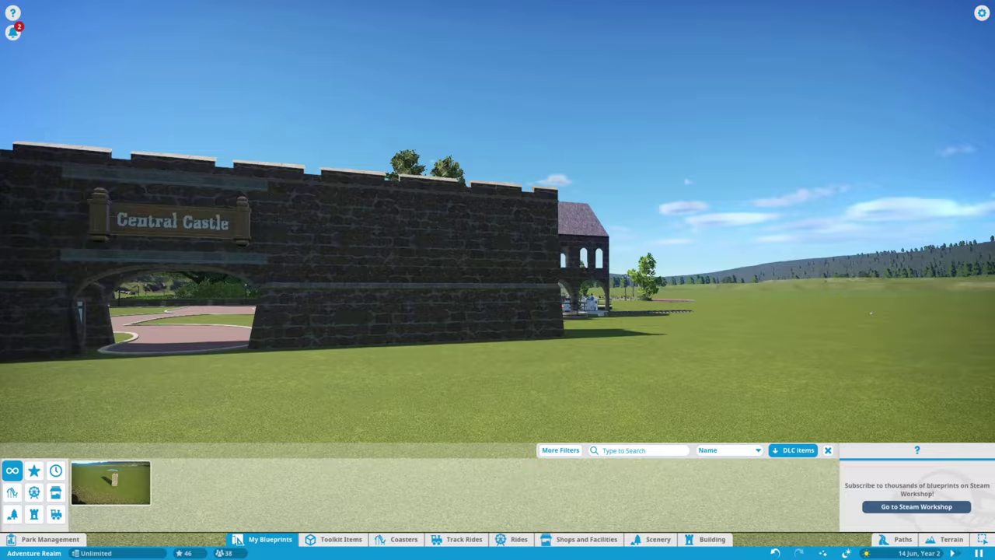
pyautogui.scroll(-8, 545, 295)
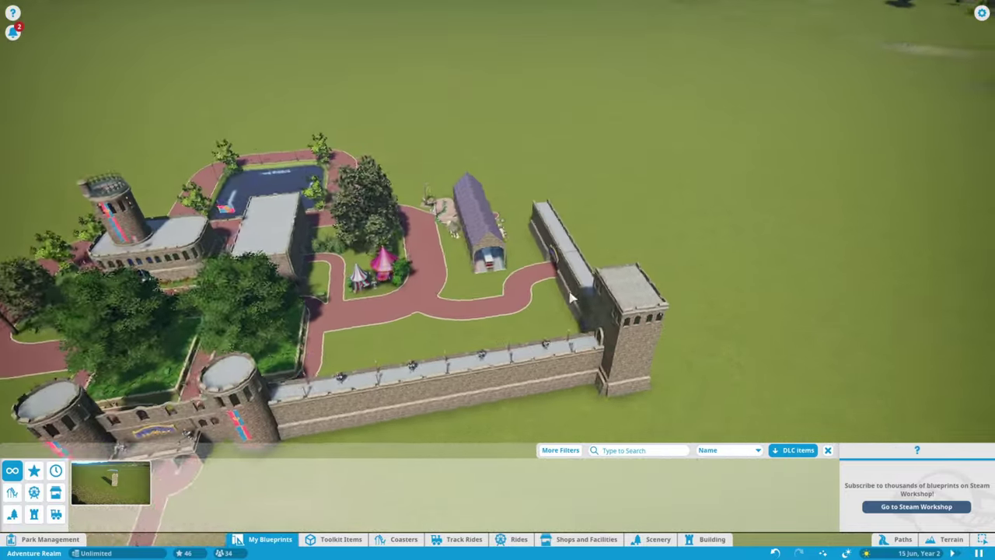
pyautogui.click(572, 298)
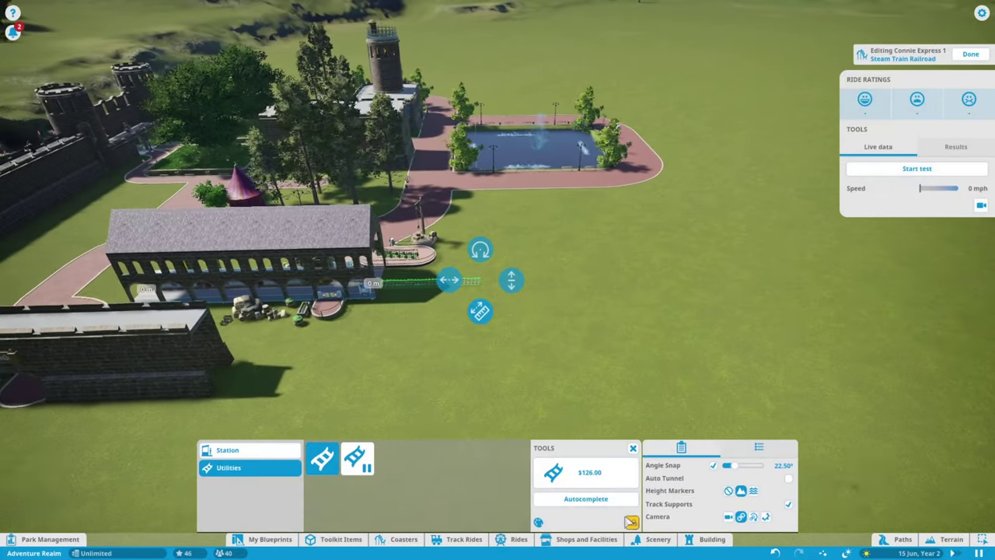
# Step: Build a -22.50° curved track piece out from the station across the grass
pyautogui.moveTo(476, 277); pyautogui.dragTo(425, 387)
pyautogui.moveTo(497, 253)
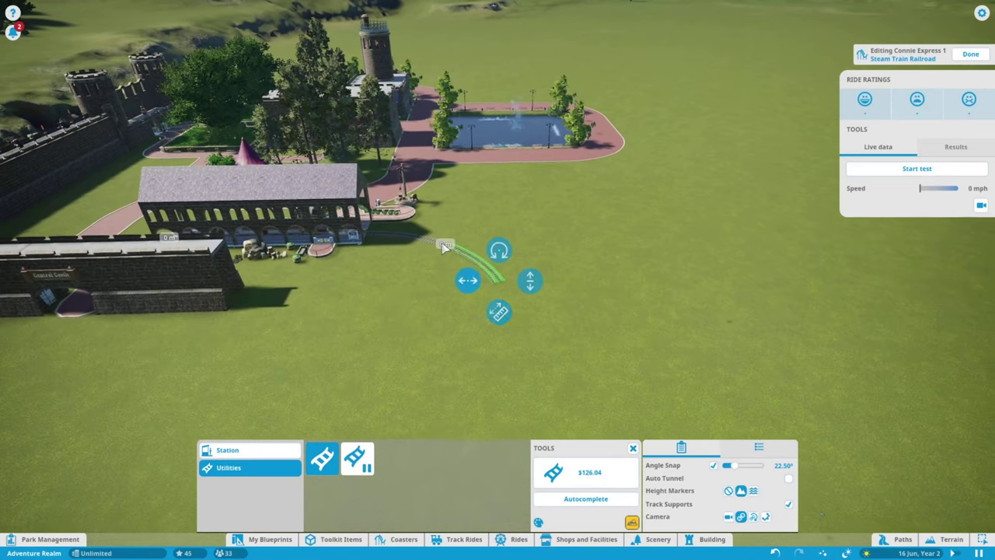
pyautogui.click(505, 284)
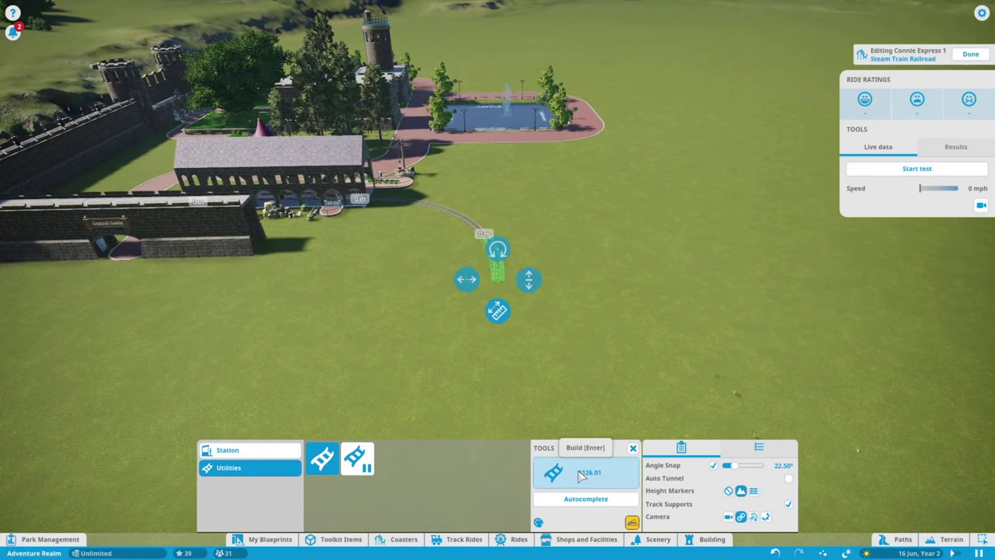
pyautogui.press('Escape')
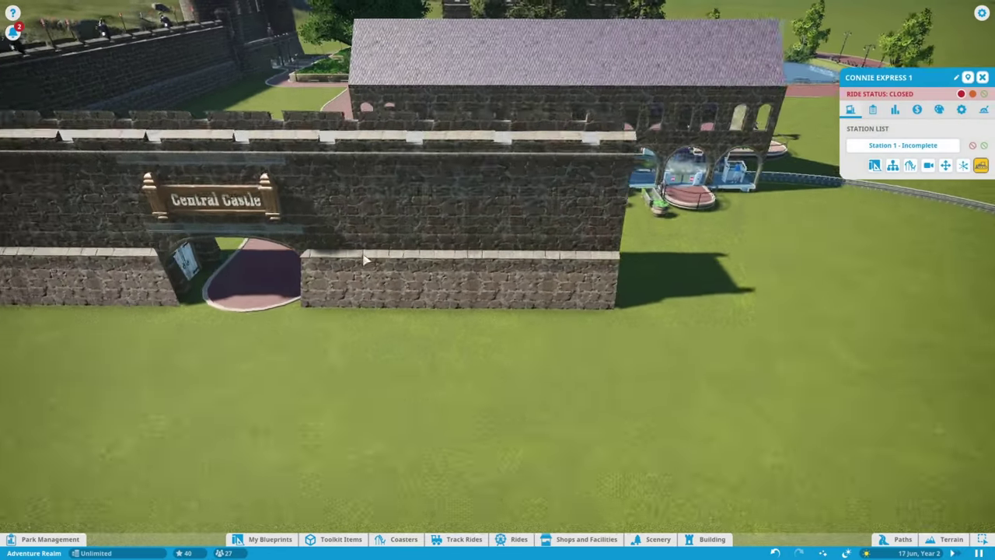
# Step: Select the archway wall with its Central Castle sign and create the 'Castle Wall Gate' blueprint
pyautogui.click(332, 176)
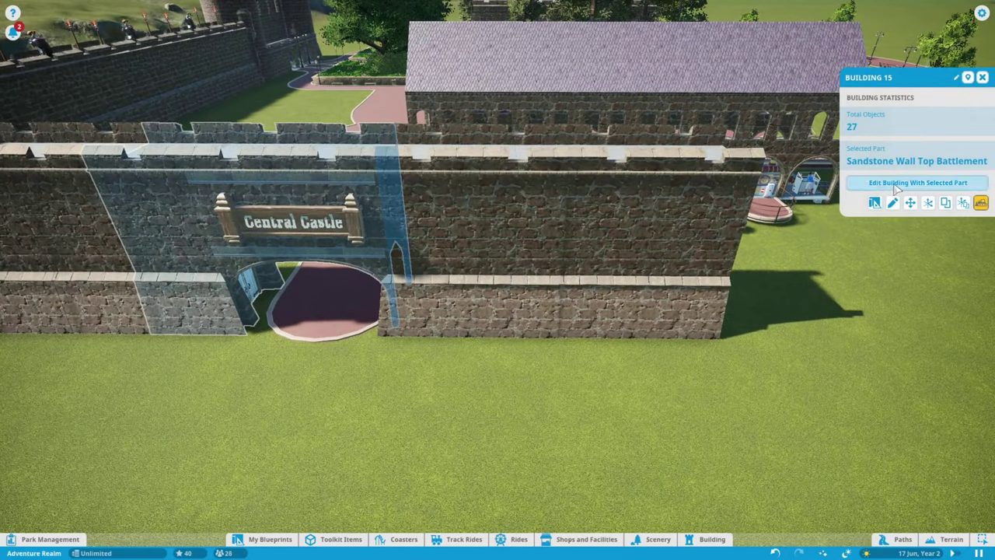
pyautogui.click(875, 203)
pyautogui.click(182, 194)
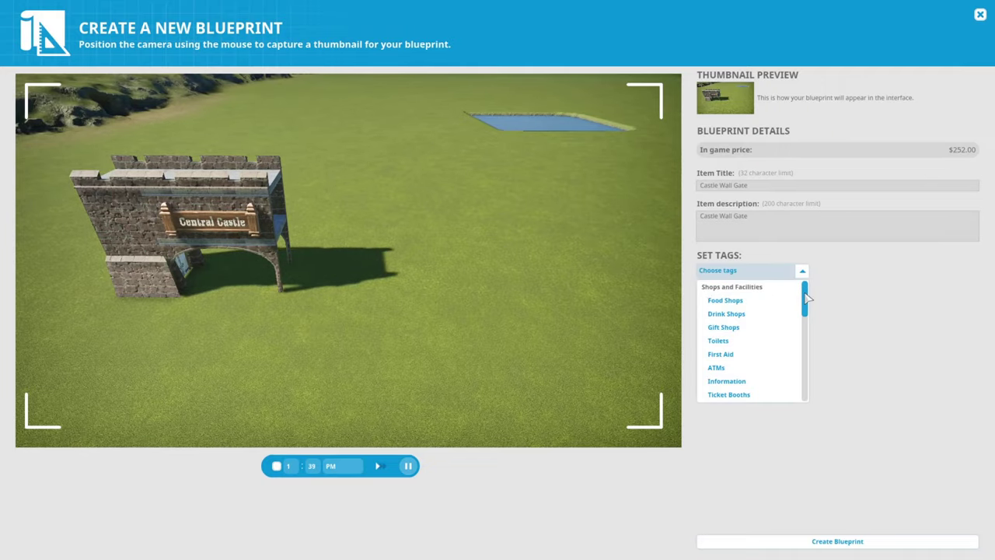
pyautogui.click(859, 541)
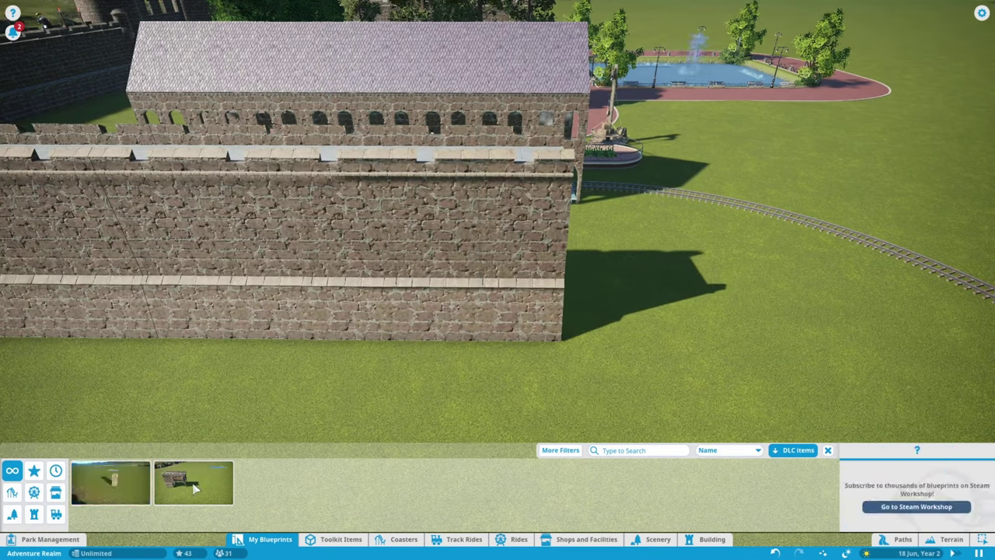
# Step: Place a Castle Wall Gate over the train track and open it for piece editing
pyautogui.click(147, 499)
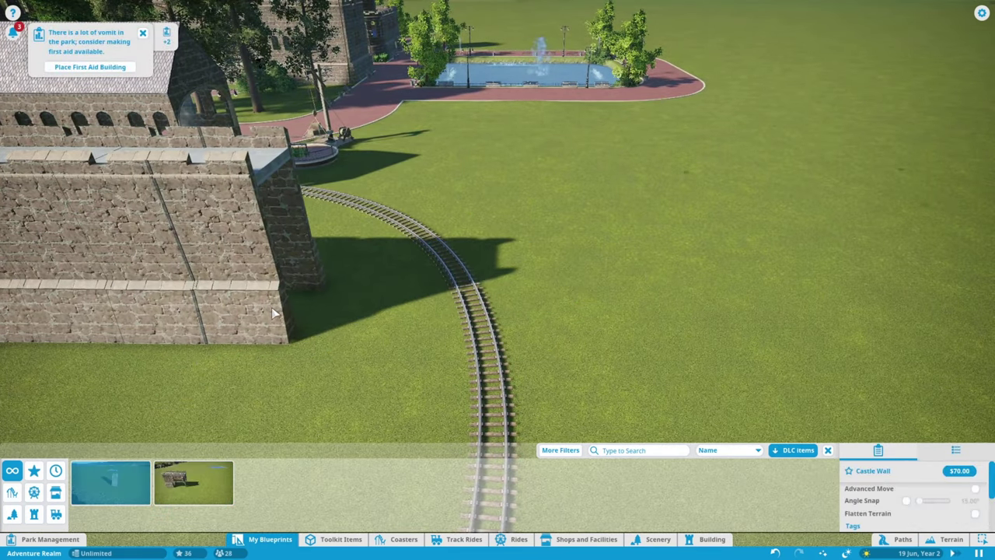
pyautogui.click(193, 482)
pyautogui.click(426, 316)
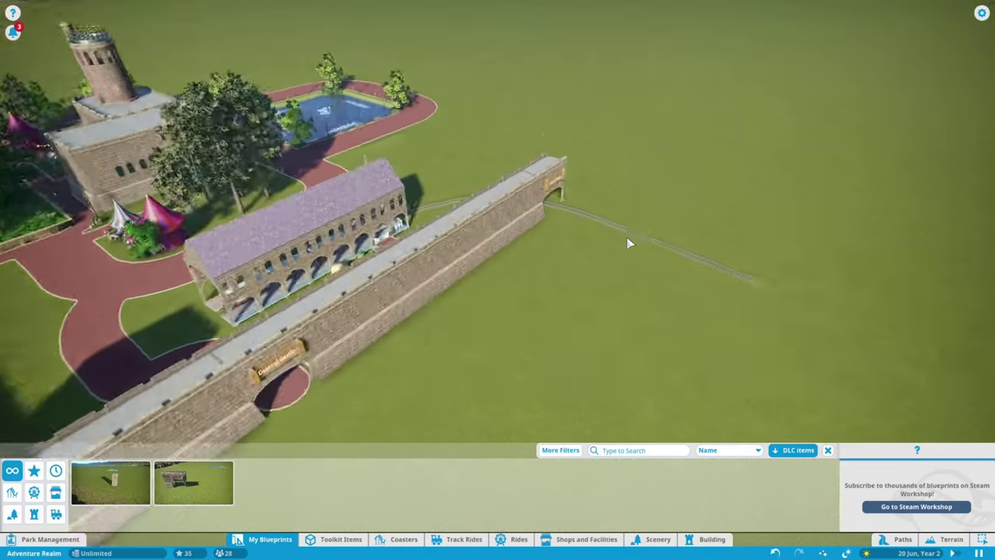
pyautogui.click(111, 482)
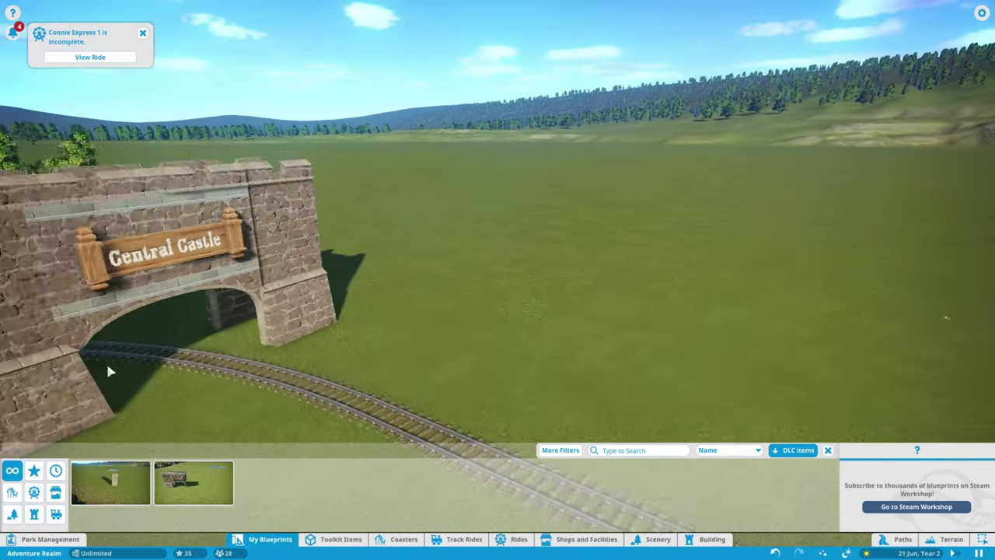
pyautogui.click(107, 369)
# Step: Fit a Castle-set door piece into the arch and save the corner tower as 'Castle Tower'
pyautogui.click(79, 486)
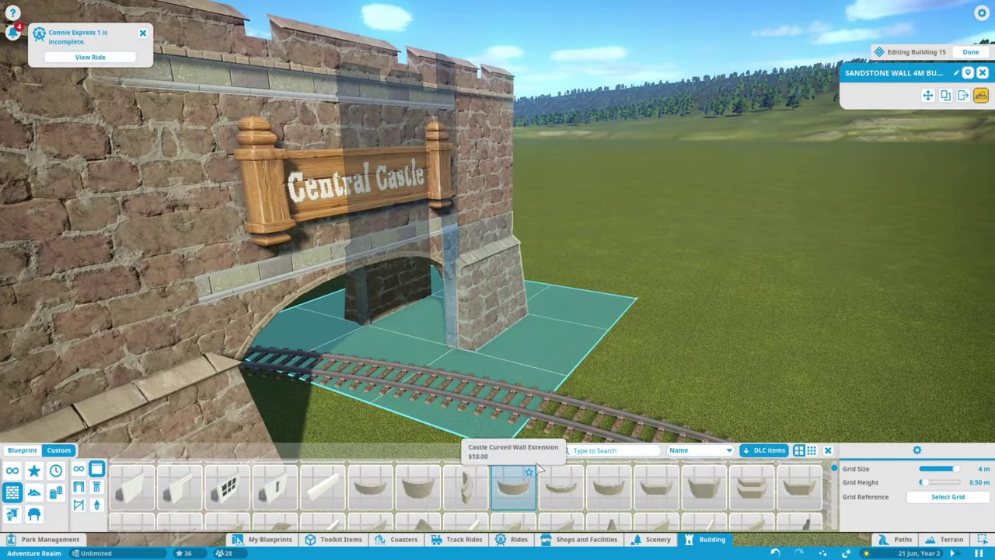
pyautogui.click(531, 450)
pyautogui.scroll(-3, 504, 503)
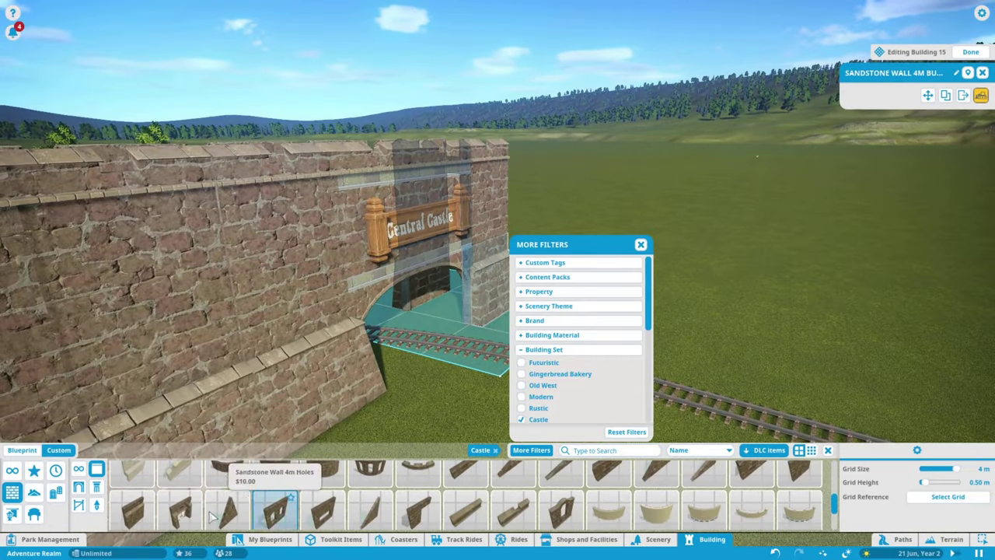
pyautogui.click(180, 509)
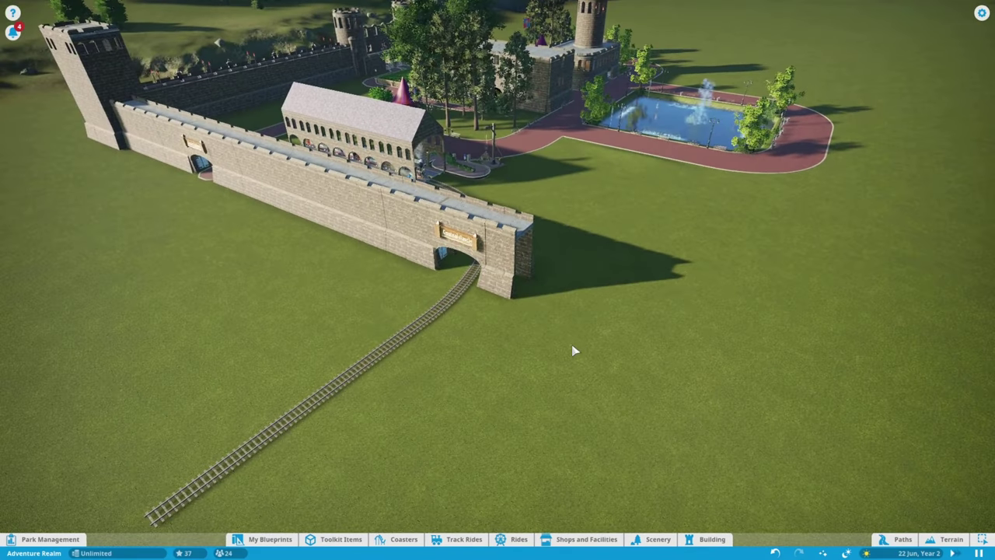
pyautogui.click(109, 78)
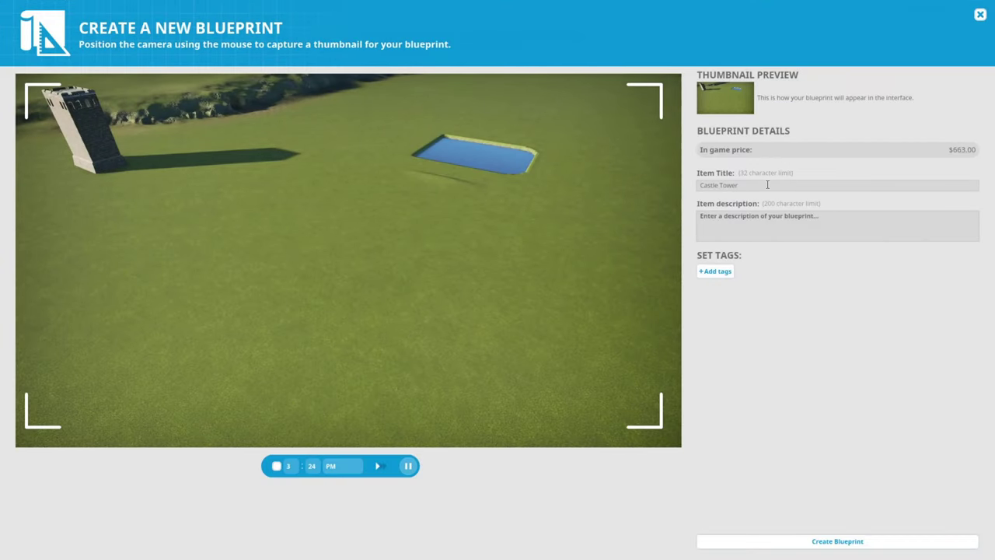
pyautogui.click(823, 542)
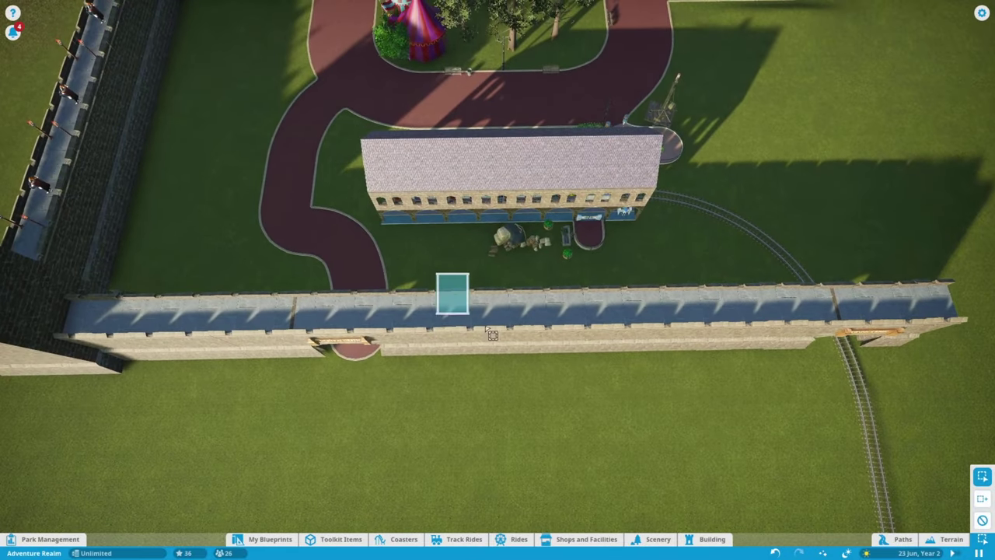
# Step: Save the long castle wall as a new blueprint
pyautogui.click(493, 335)
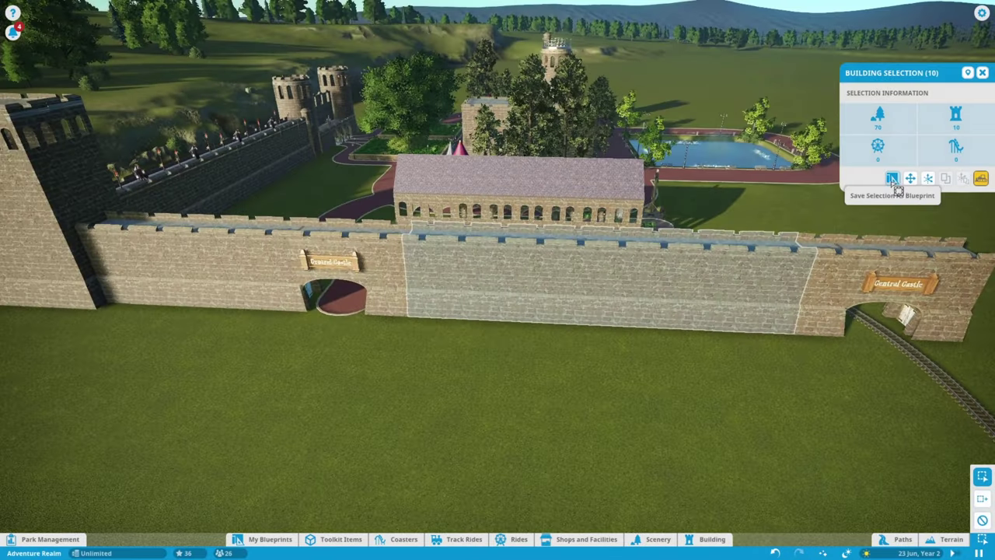
pyautogui.click(891, 191)
pyautogui.click(216, 176)
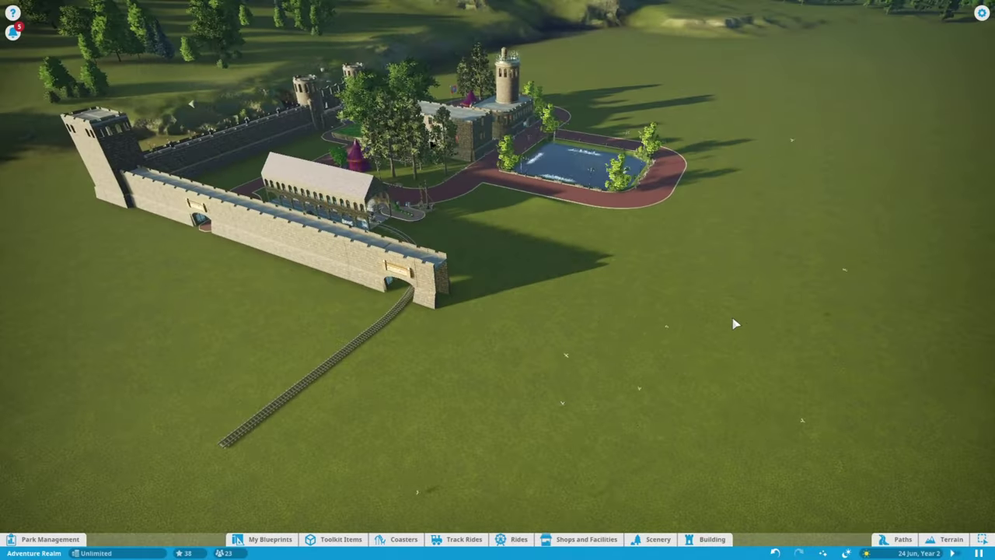
# Step: Place a Castle Tower and a Castle Wall Gate blueprint at the wall's end
pyautogui.click(269, 539)
pyautogui.click(192, 482)
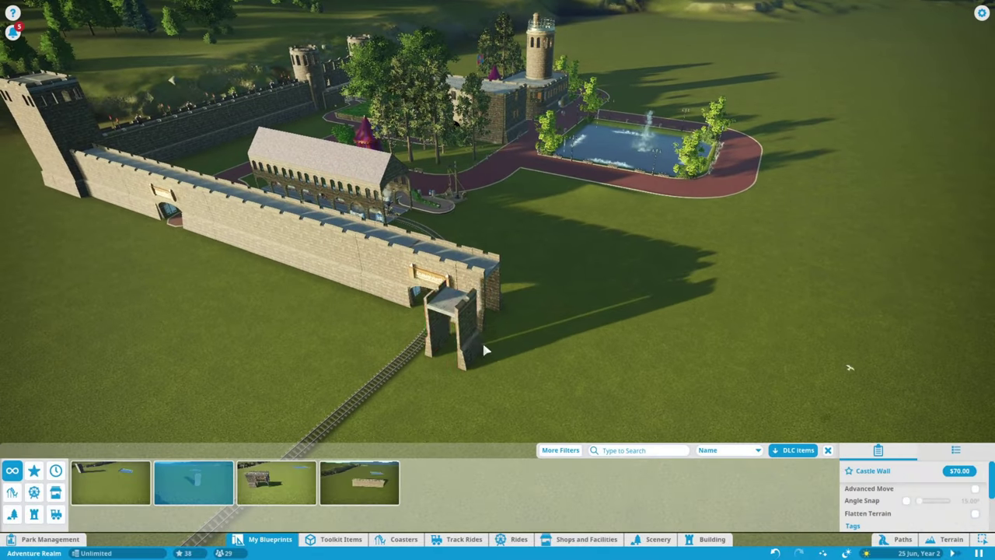
pyautogui.click(111, 482)
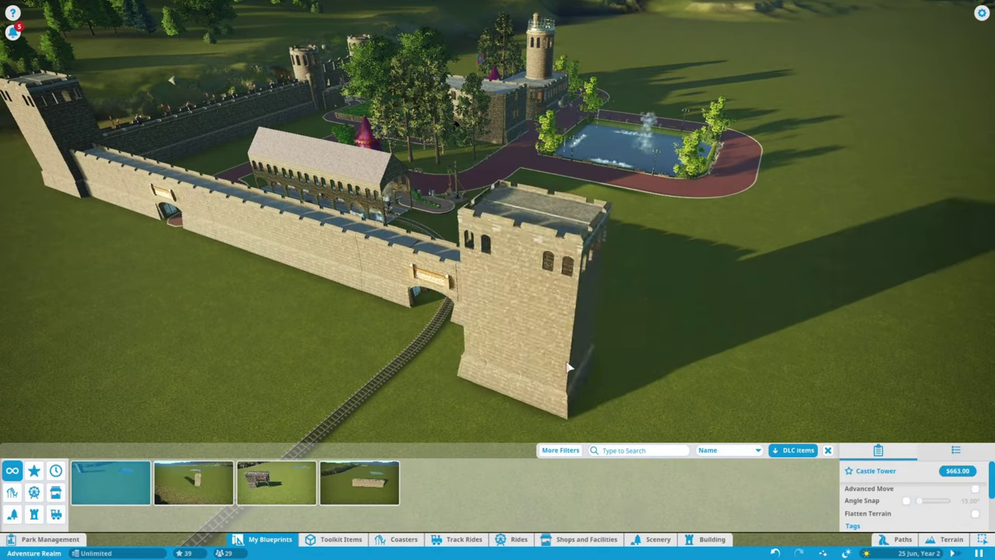
pyautogui.scroll(2, 544, 317)
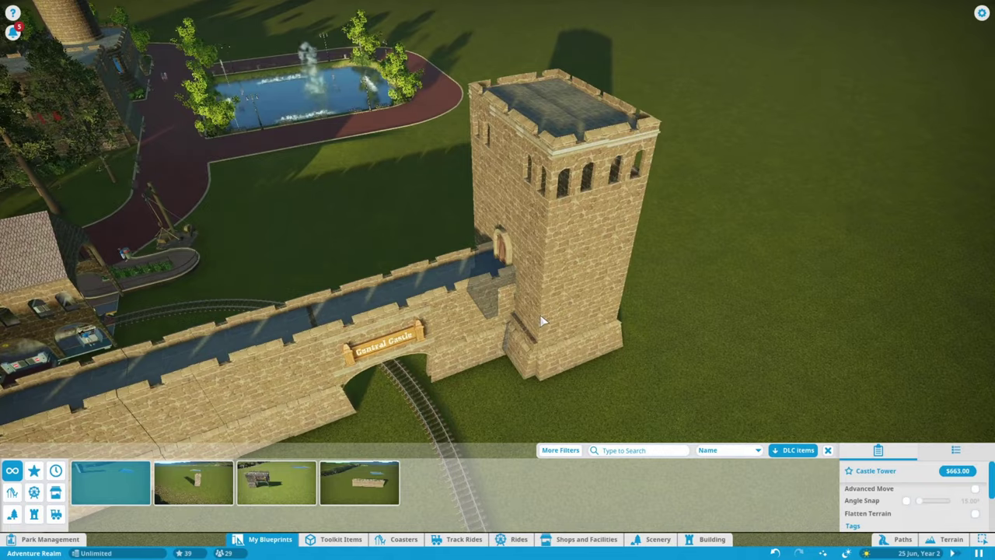
pyautogui.click(543, 322)
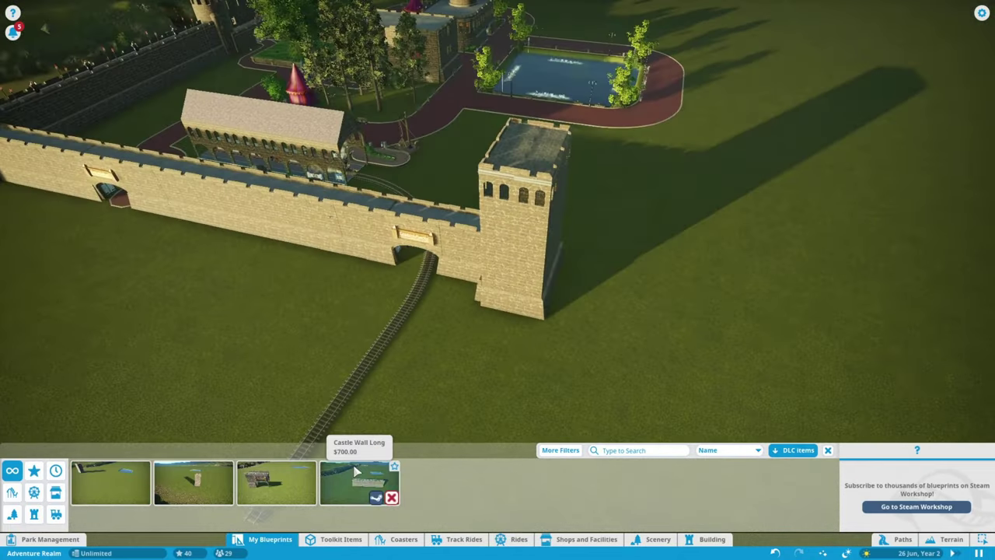
pyautogui.click(193, 482)
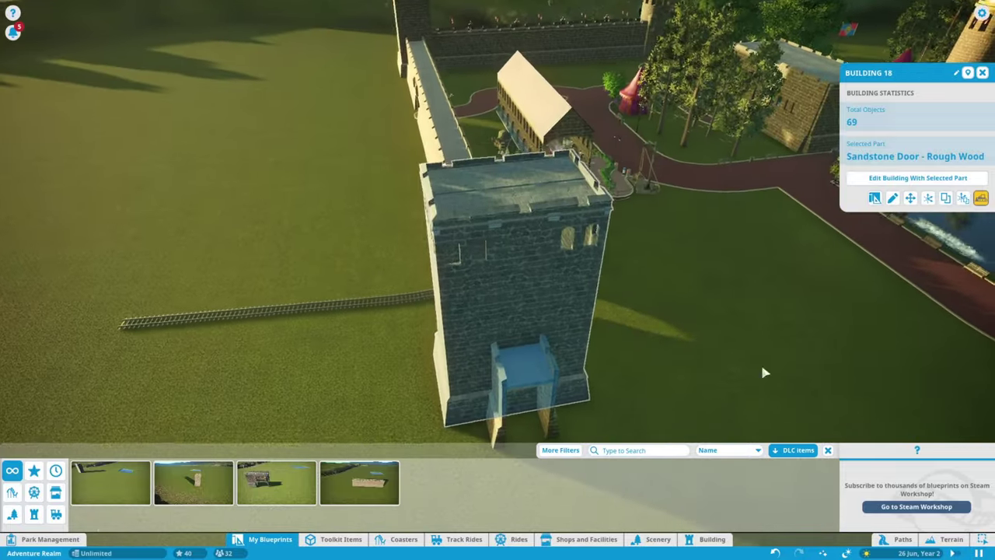
pyautogui.click(276, 483)
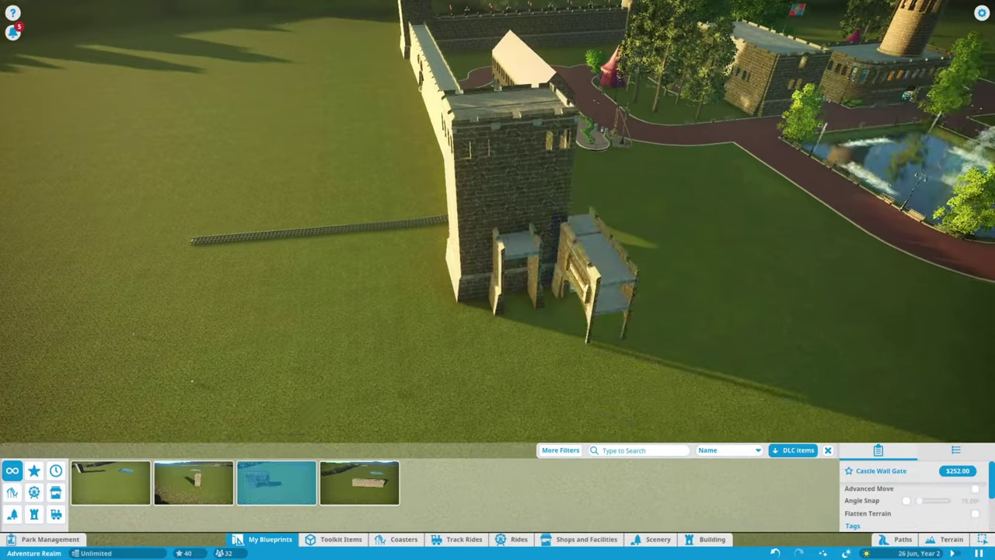
pyautogui.click(612, 326)
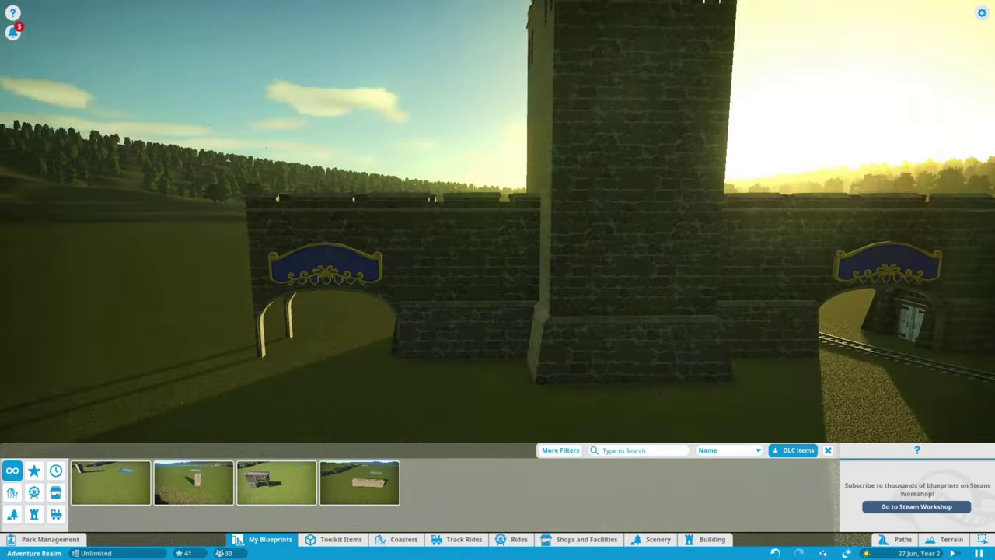
# Step: Select a wall piece beside the new tower in the building editor, then exit
pyautogui.click(326, 234)
pyautogui.click(867, 195)
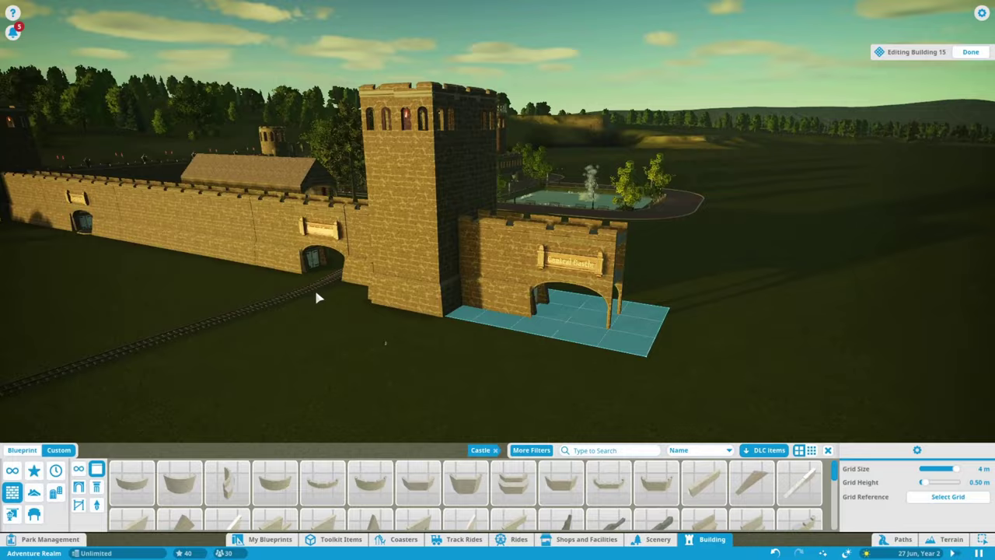
pyautogui.scroll(-5, 317, 298)
pyautogui.scroll(5, 330, 284)
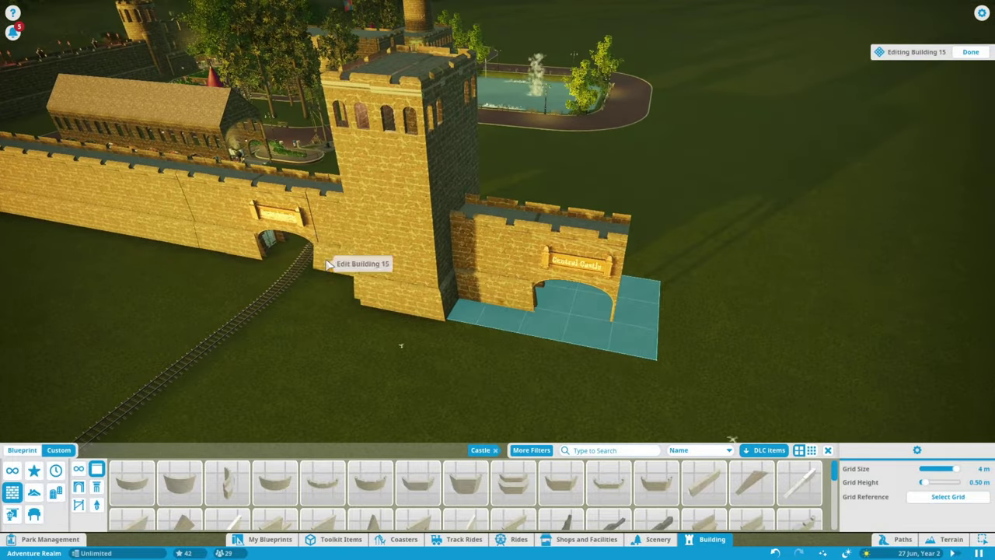
pyautogui.click(328, 264)
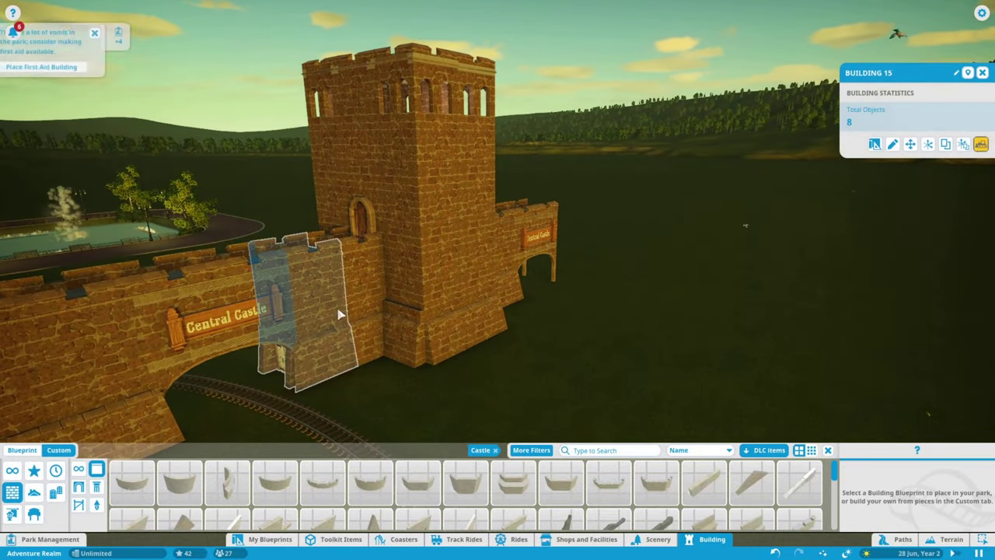
pyautogui.press('Escape')
pyautogui.scroll(5, 573, 260)
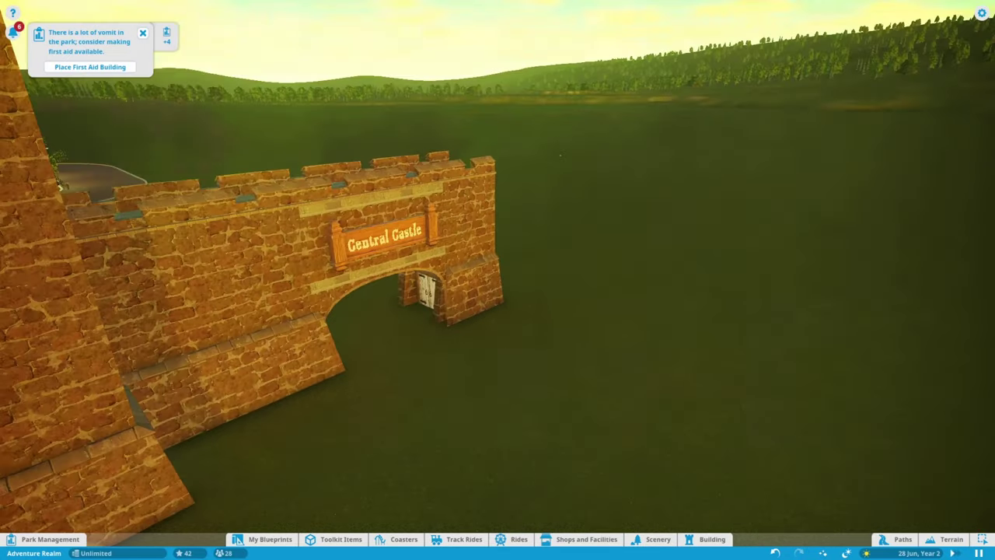
# Step: Place a Castle Wall Long blueprint extending from the gate
pyautogui.scroll(-10, 515, 378)
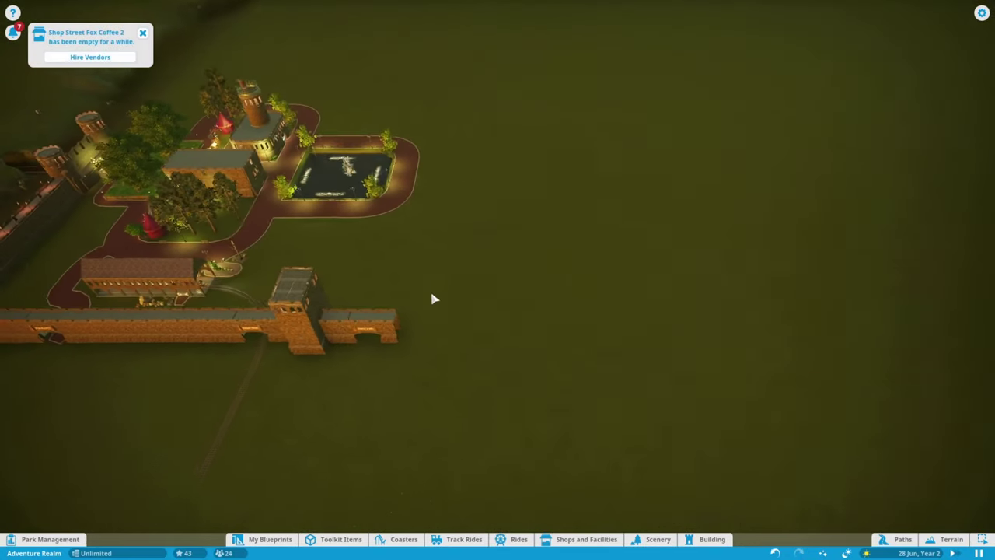
pyautogui.click(269, 540)
pyautogui.click(359, 482)
pyautogui.scroll(3, 517, 389)
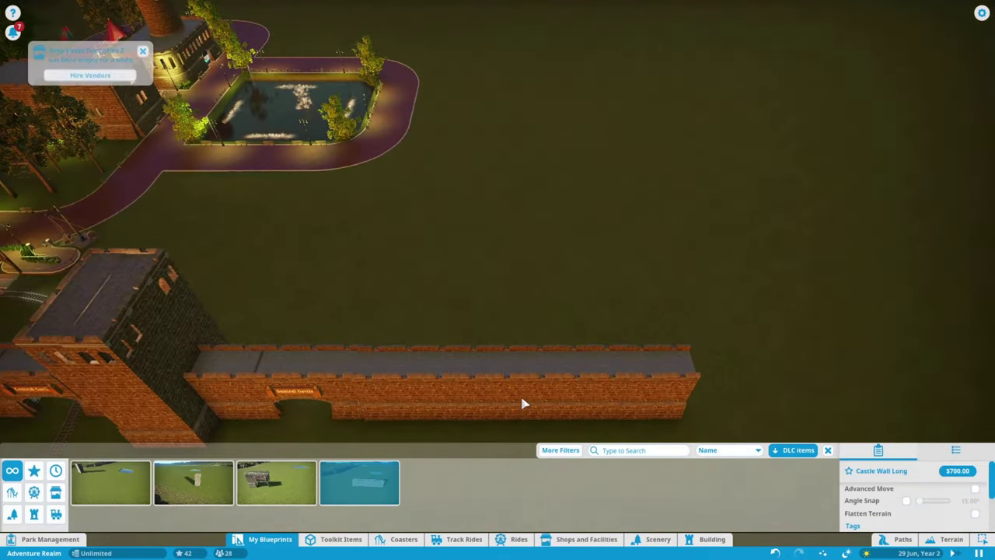
pyautogui.press('s')
pyautogui.press('d')
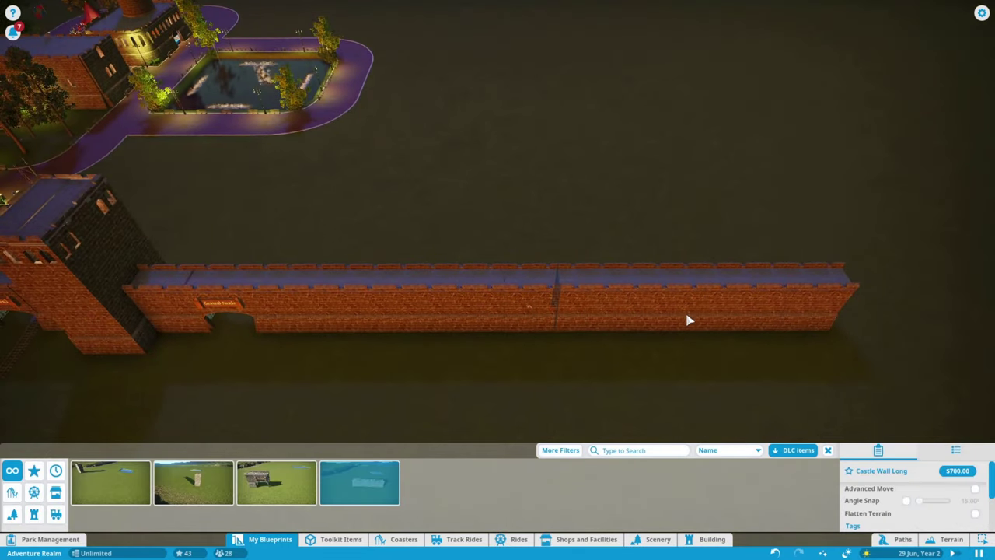
pyautogui.click(688, 320)
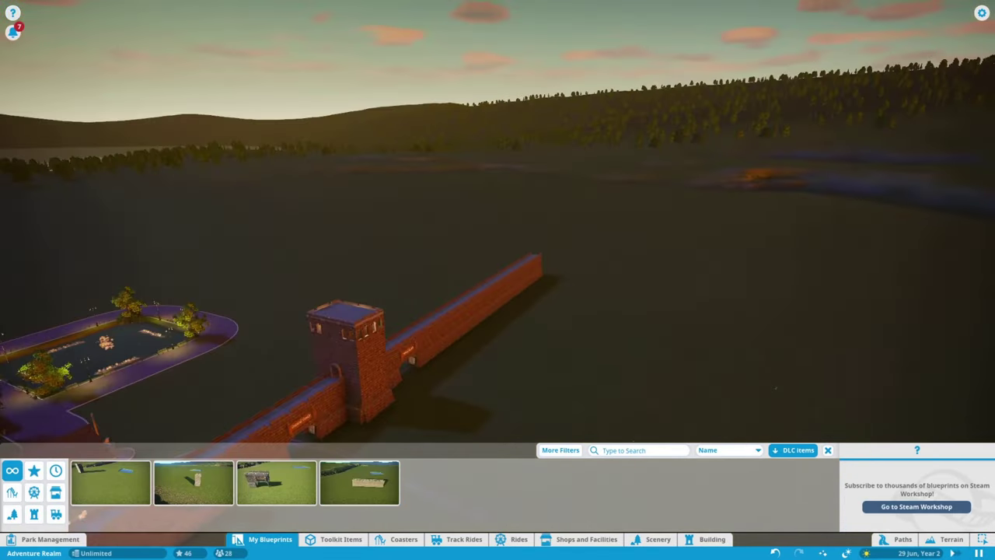
# Step: Place a Castle Tower at the wall end and set a long wall section against it
pyautogui.scroll(5, 705, 296)
pyautogui.scroll(-5, 571, 249)
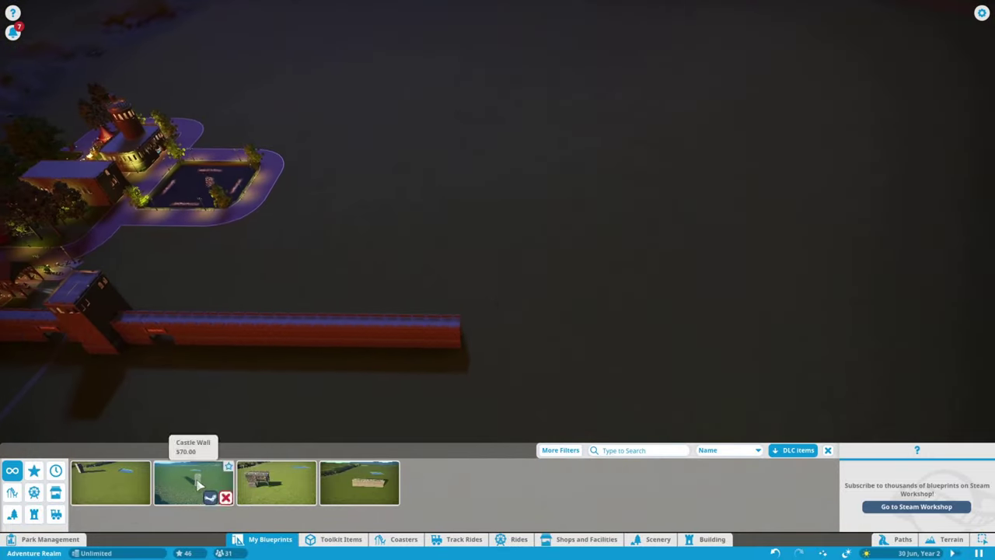
pyautogui.click(198, 483)
pyautogui.scroll(5, 507, 349)
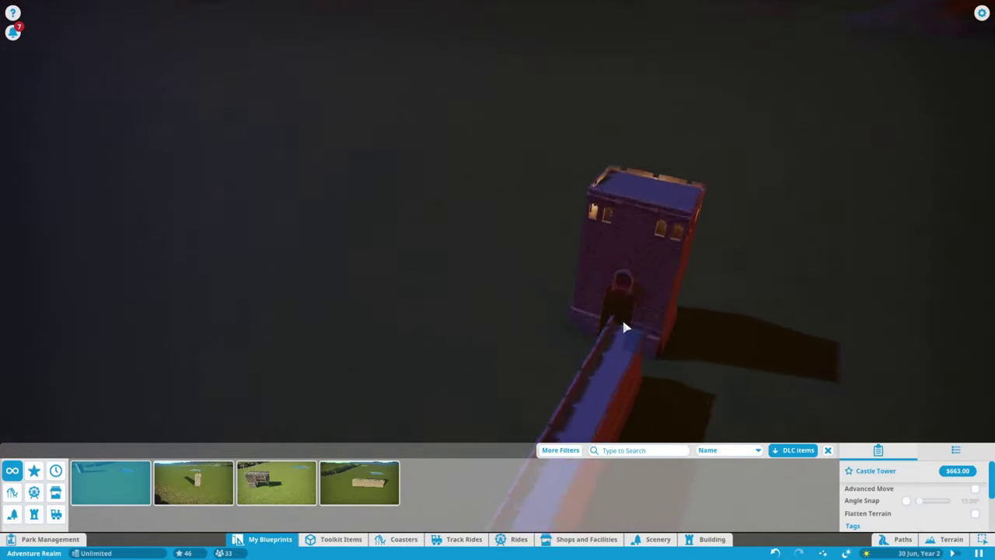
pyautogui.scroll(3, 626, 327)
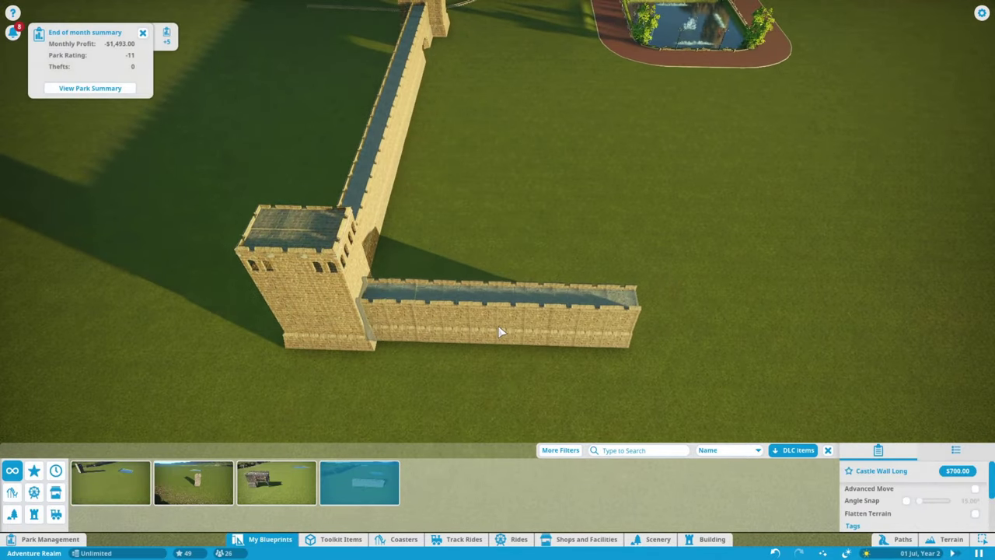
pyautogui.click(499, 325)
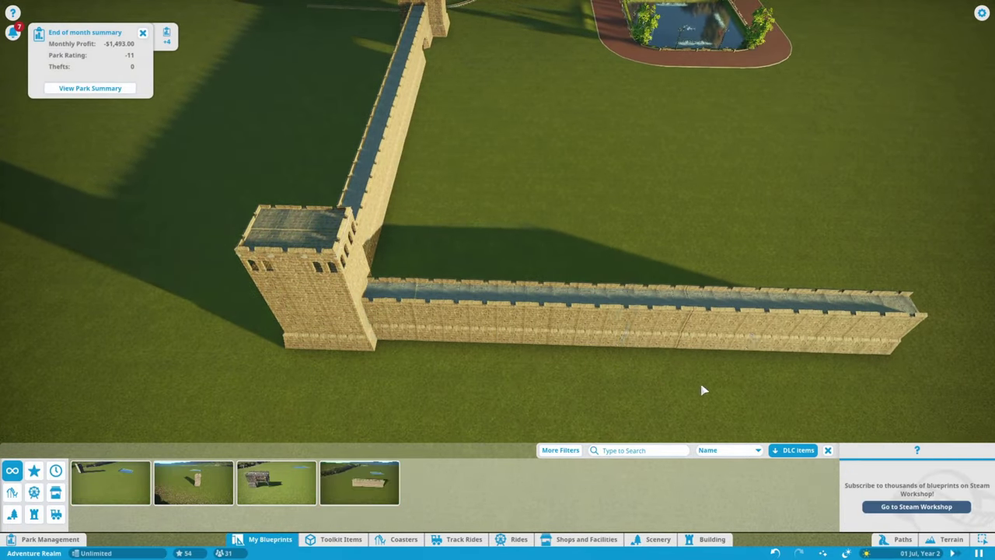
pyautogui.scroll(-3, 704, 390)
pyautogui.press('w')
pyautogui.press('d')
pyautogui.click(444, 311)
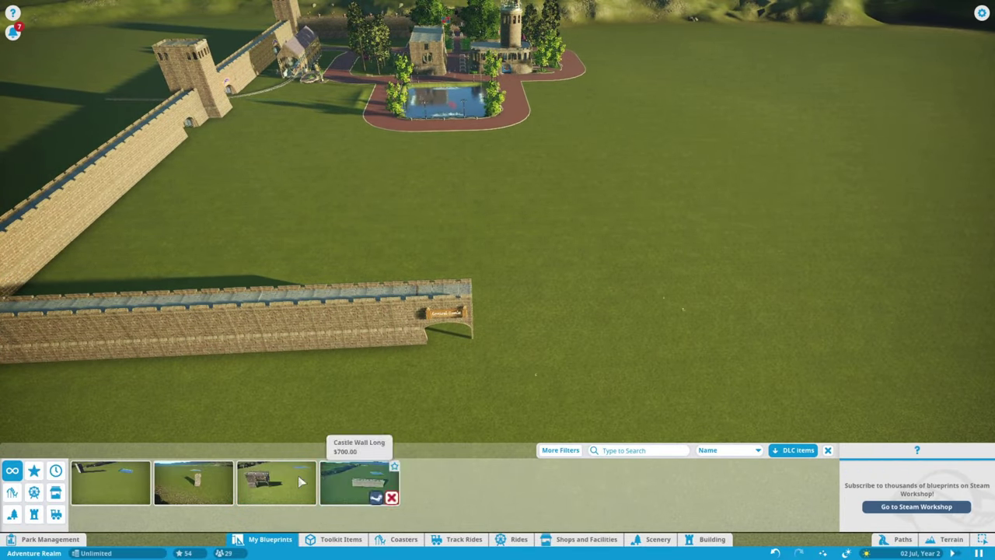
# Step: Select the gateway wall piece and inspect Building 15's 26 parts
pyautogui.scroll(2, 381, 429)
pyautogui.click(482, 364)
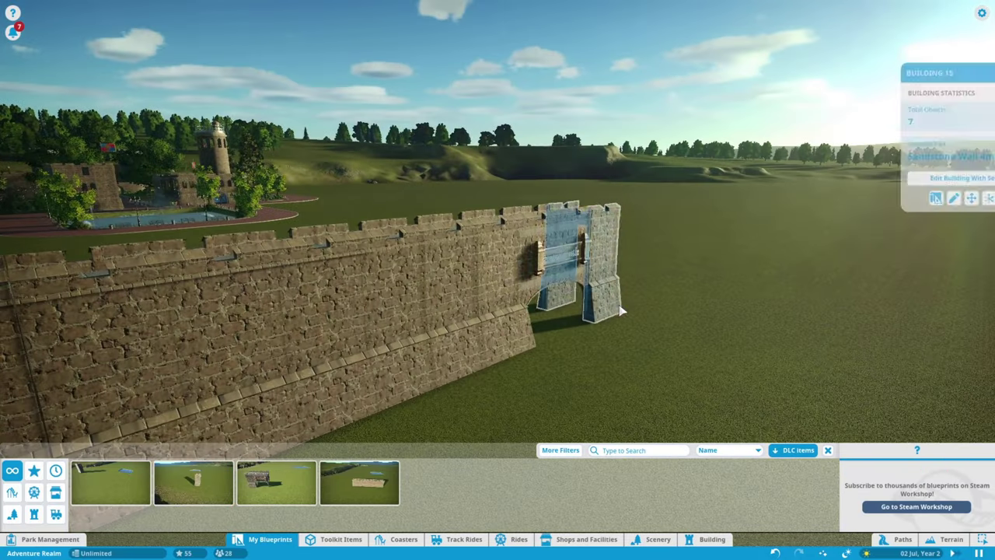
pyautogui.click(964, 139)
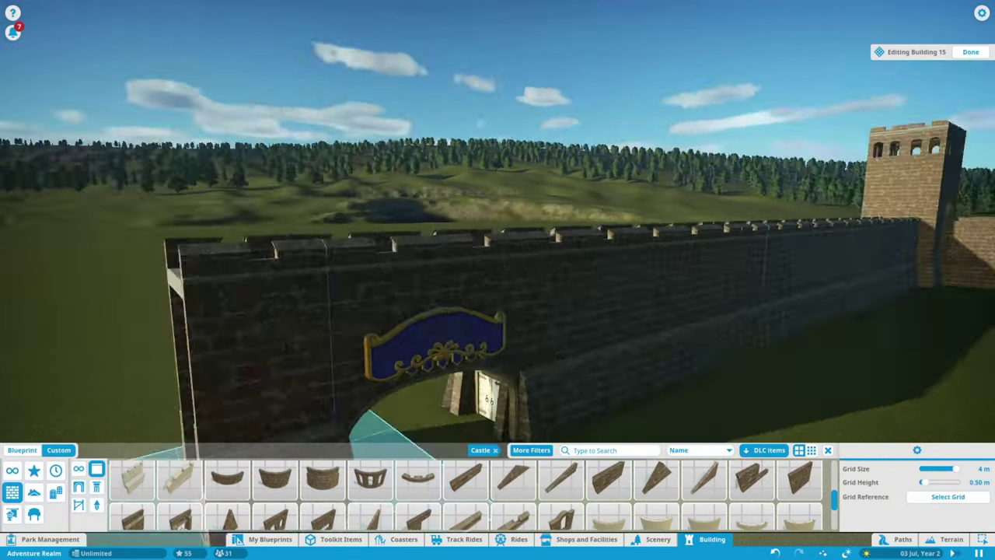
pyautogui.click(391, 337)
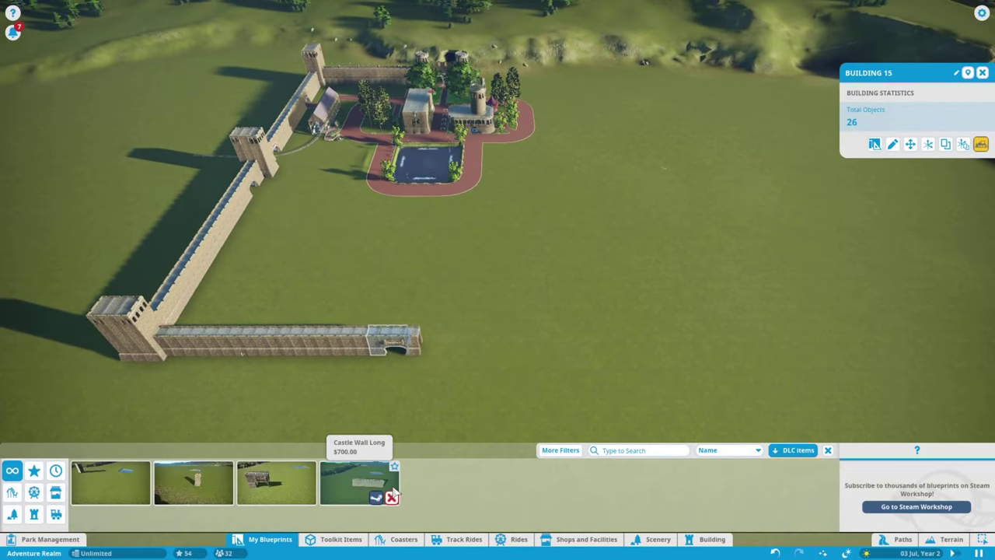
# Step: Lay a Castle Wall Long past the gateway, capped by a Castle Tower
pyautogui.click(360, 482)
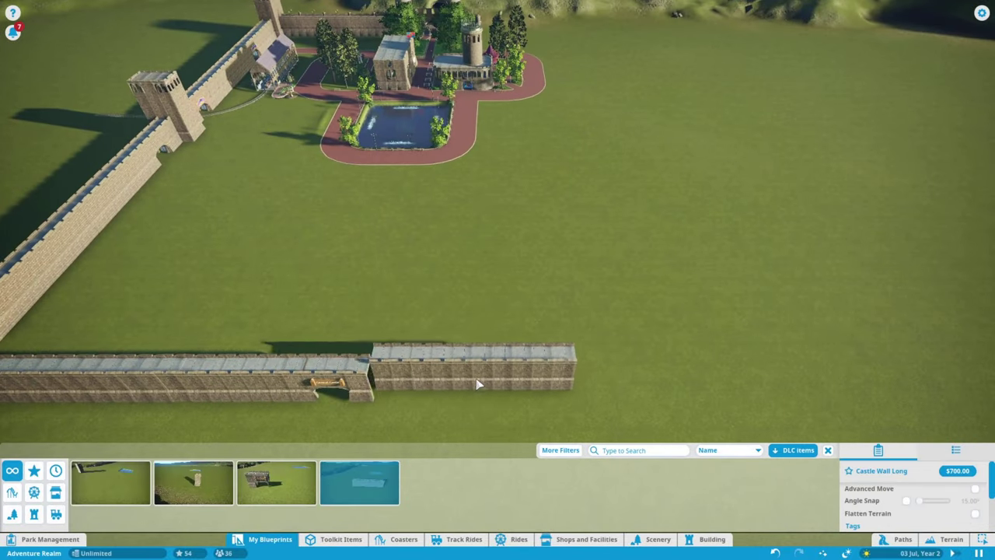
pyautogui.click(377, 483)
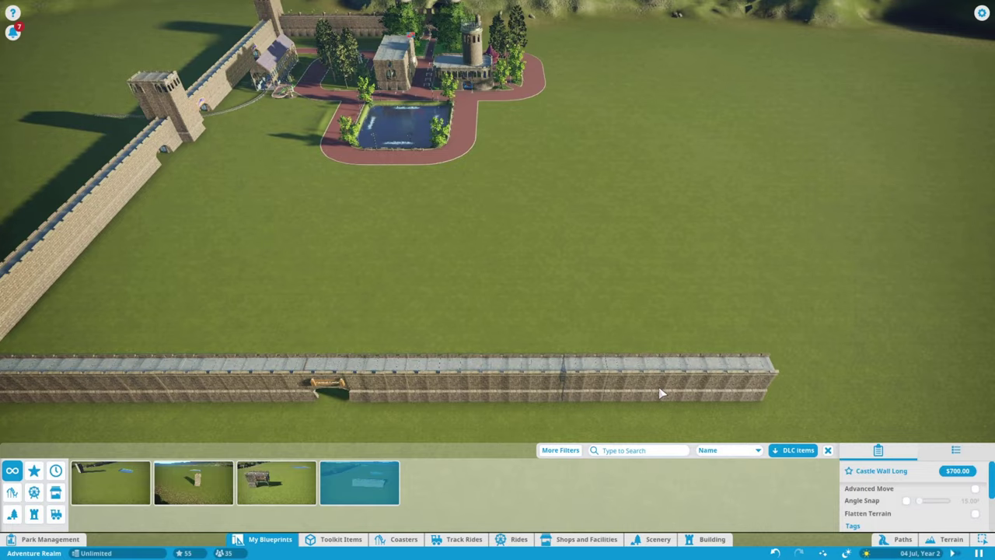
pyautogui.click(659, 393)
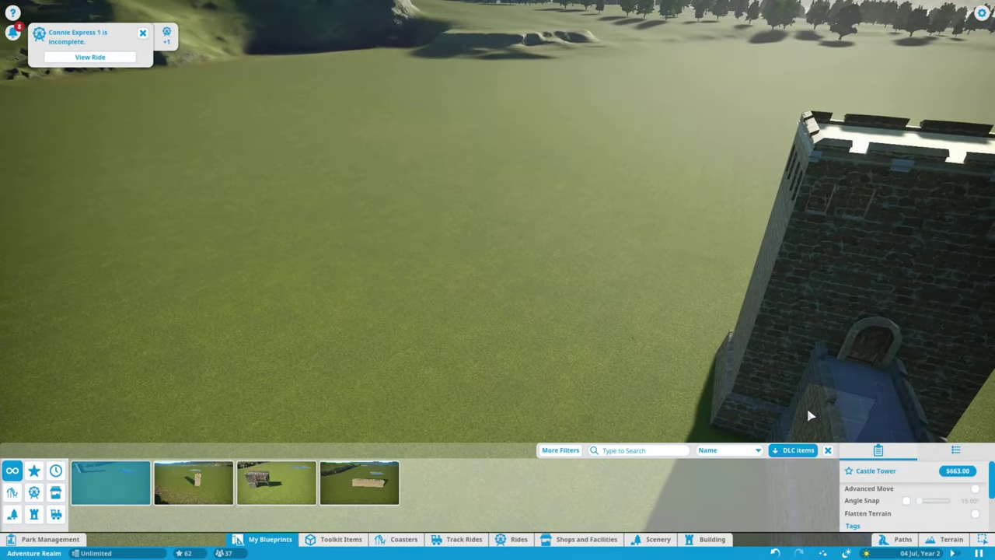
pyautogui.click(805, 407)
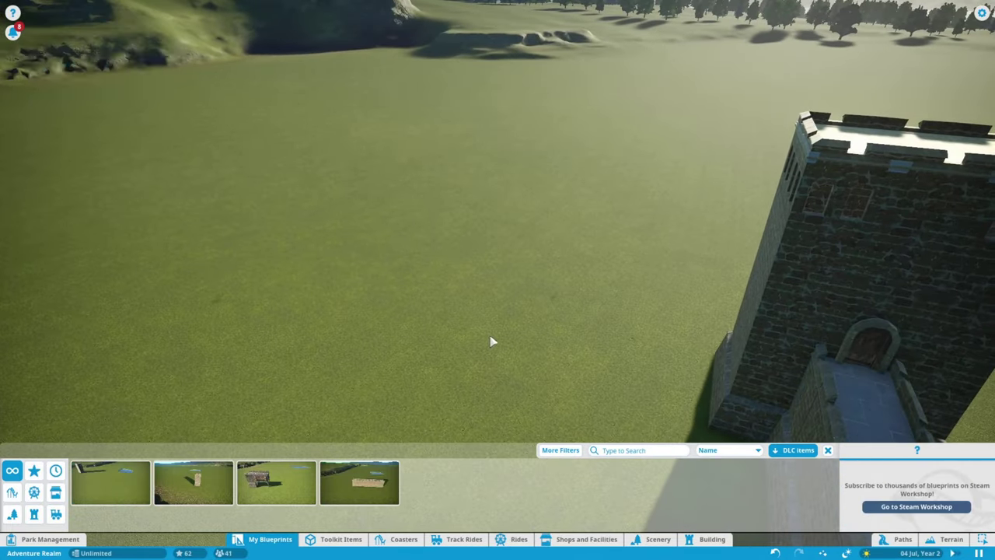
# Step: Add a second tower beside the gateway and a long wall up to it
pyautogui.click(110, 483)
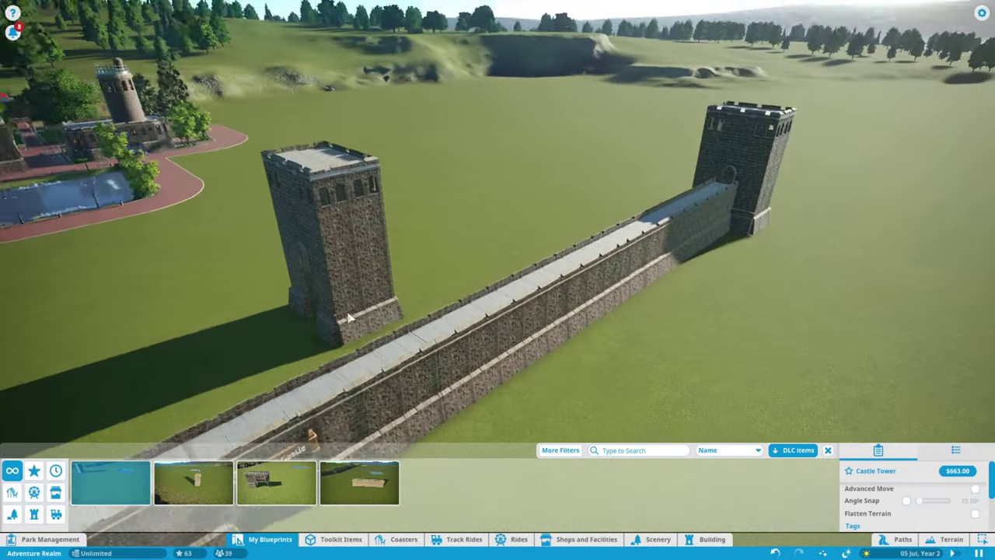
pyautogui.click(560, 364)
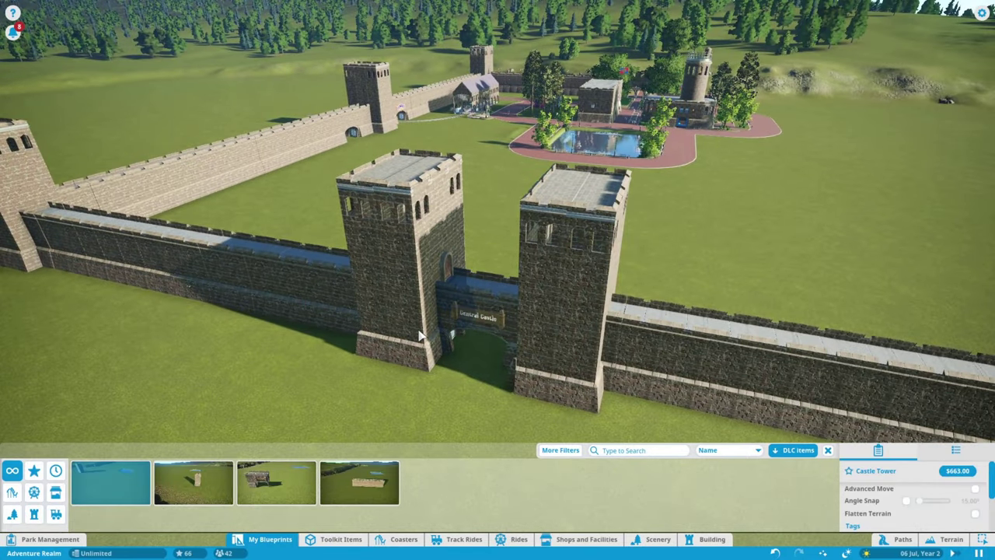
pyautogui.scroll(-6, 525, 287)
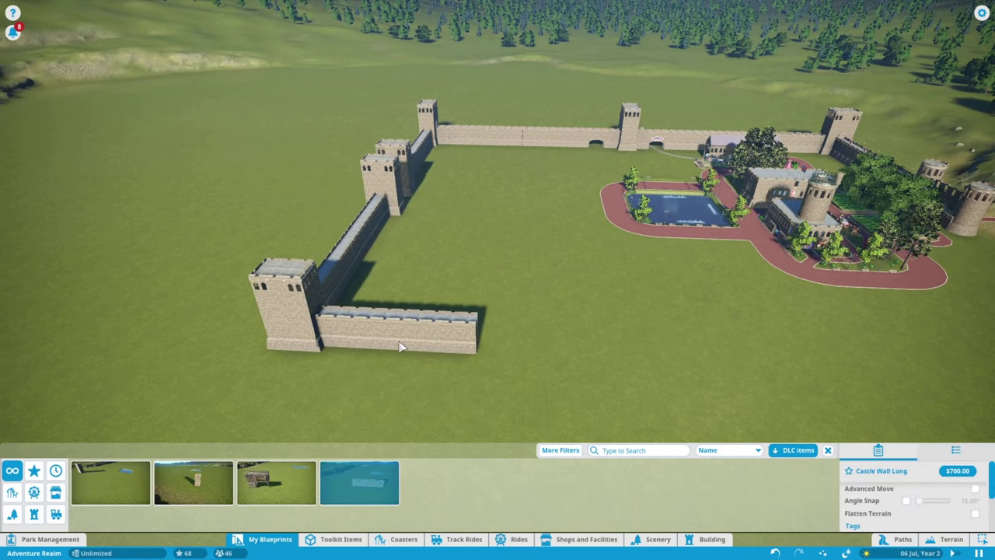
pyautogui.click(553, 355)
# Step: Pick up the Central Castle gateway building with Move to reposition it
pyautogui.scroll(3, 519, 357)
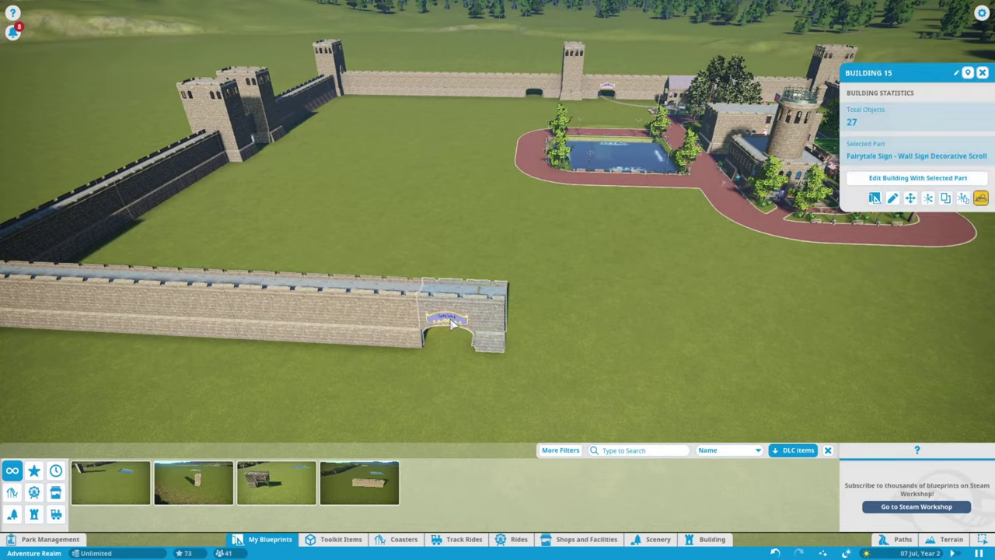
pyautogui.click(891, 179)
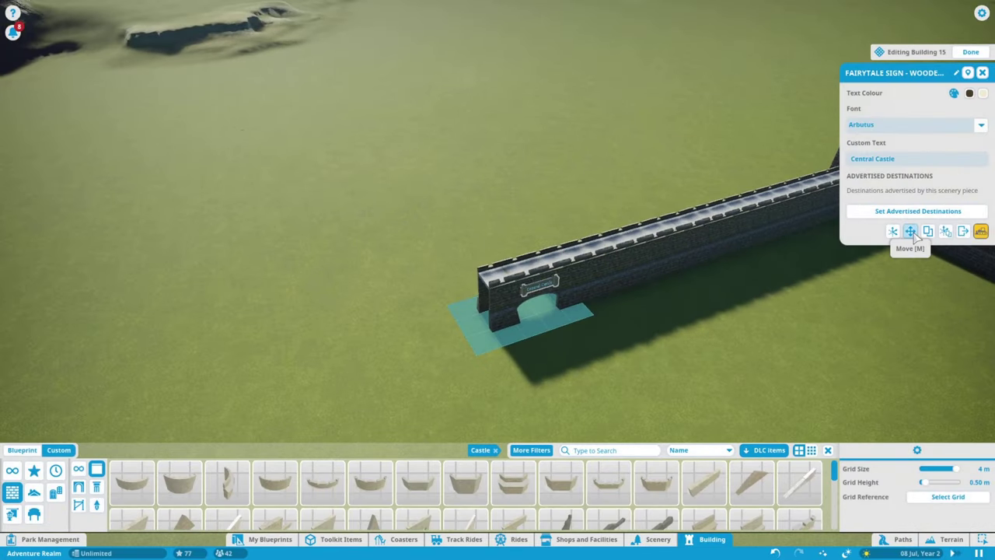
pyautogui.click(911, 231)
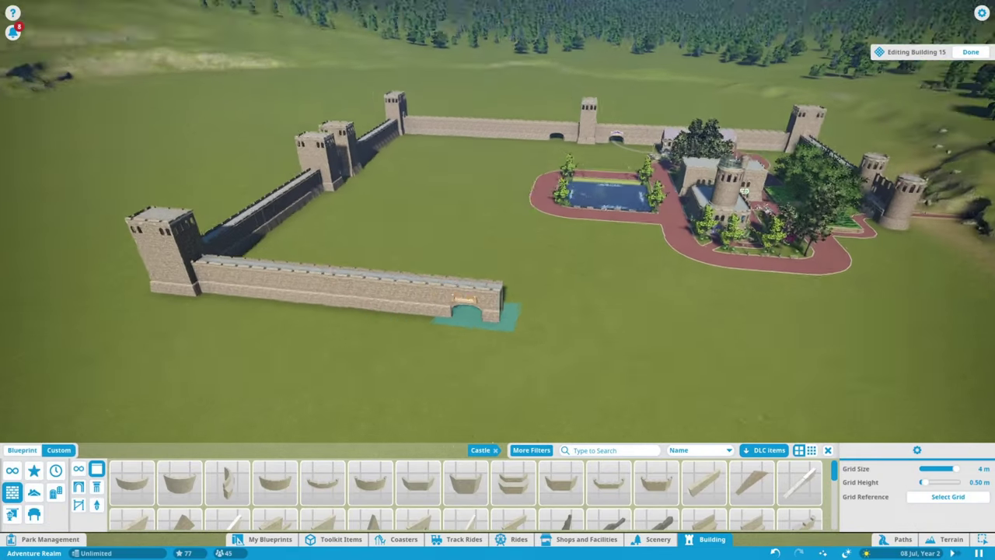
# Step: Finish the gateway edit and place a Castle Wall Long next to the tower
pyautogui.click(270, 539)
pyautogui.click(110, 483)
pyautogui.scroll(2, 524, 350)
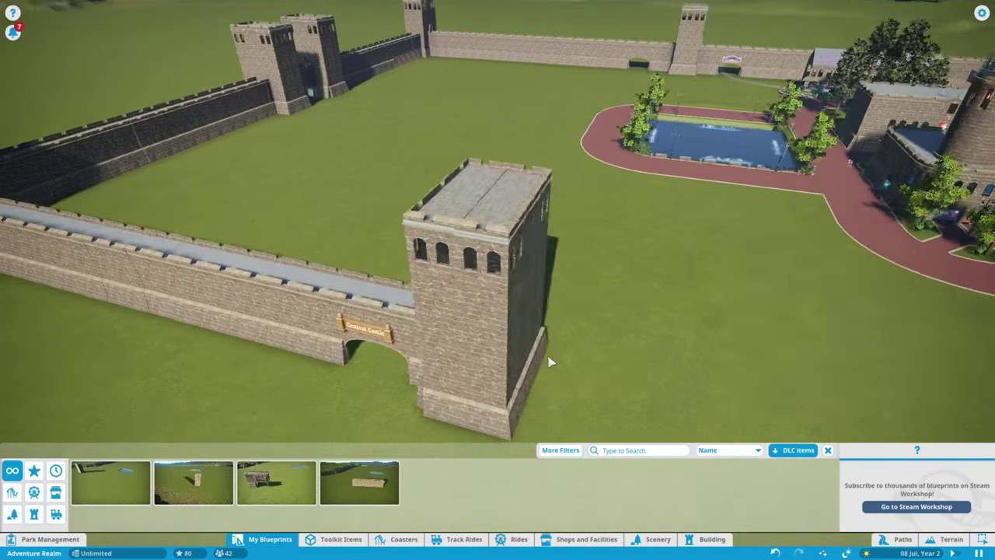
pyautogui.click(276, 482)
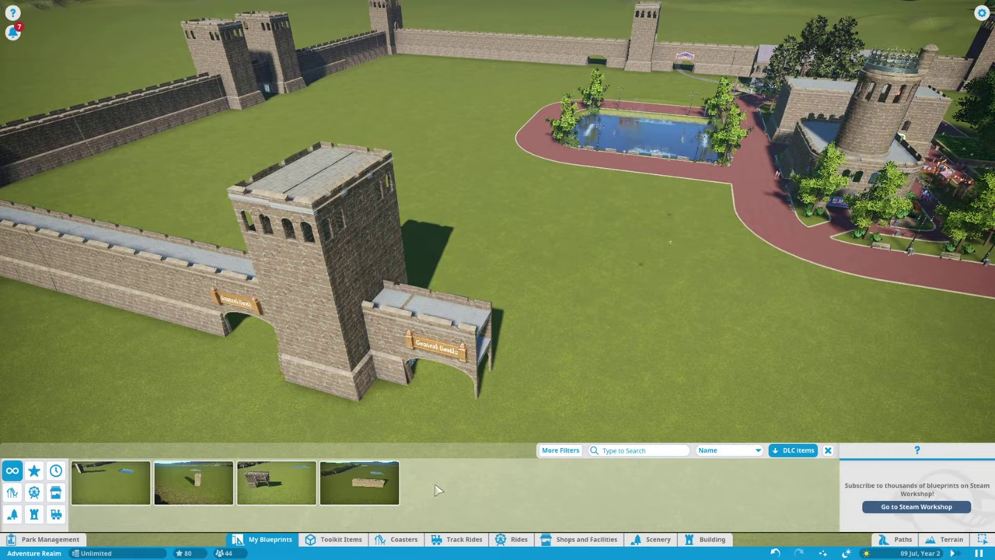
pyautogui.click(359, 482)
pyautogui.click(653, 349)
# Step: Extend long wall sections east to join the castle's round tower
pyautogui.click(359, 482)
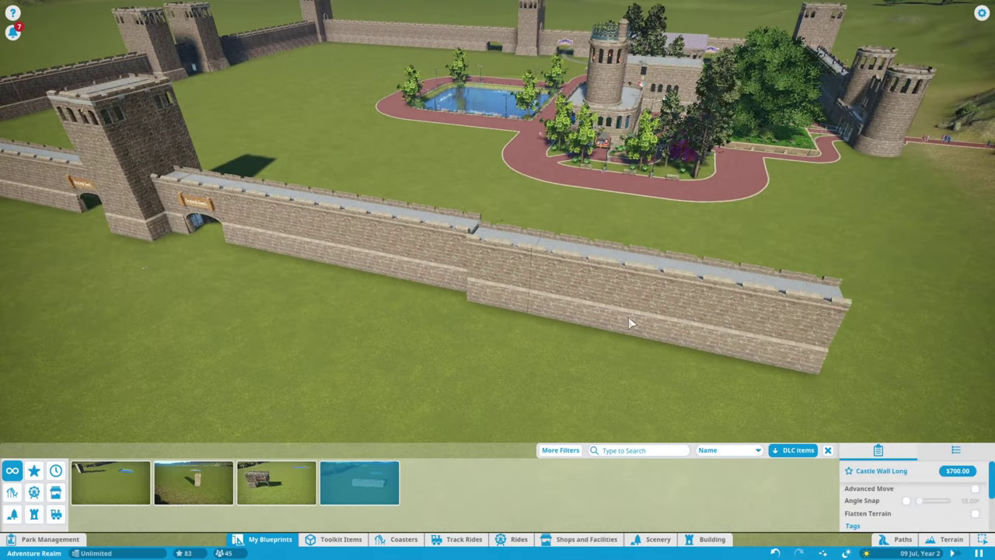
pyautogui.click(347, 500)
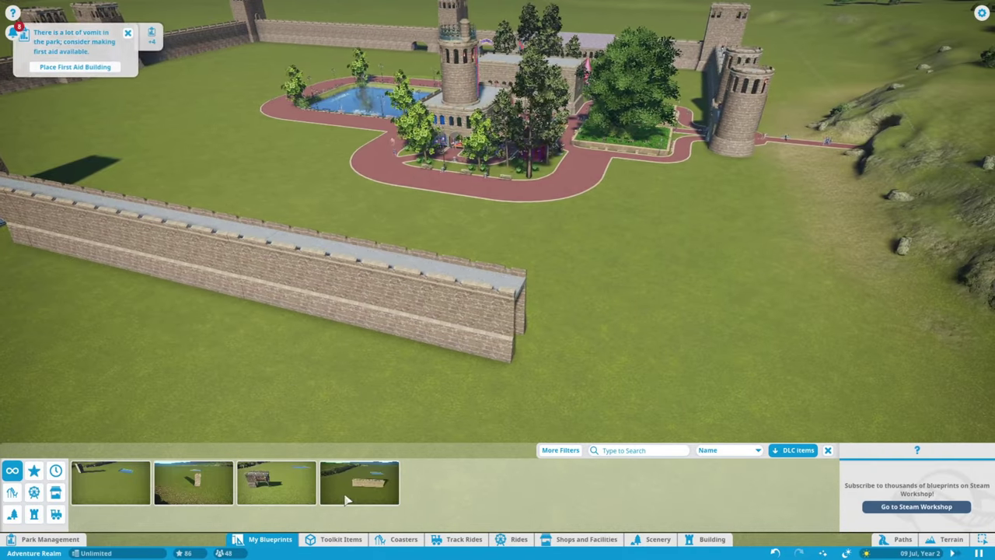
pyautogui.click(381, 466)
pyautogui.click(669, 256)
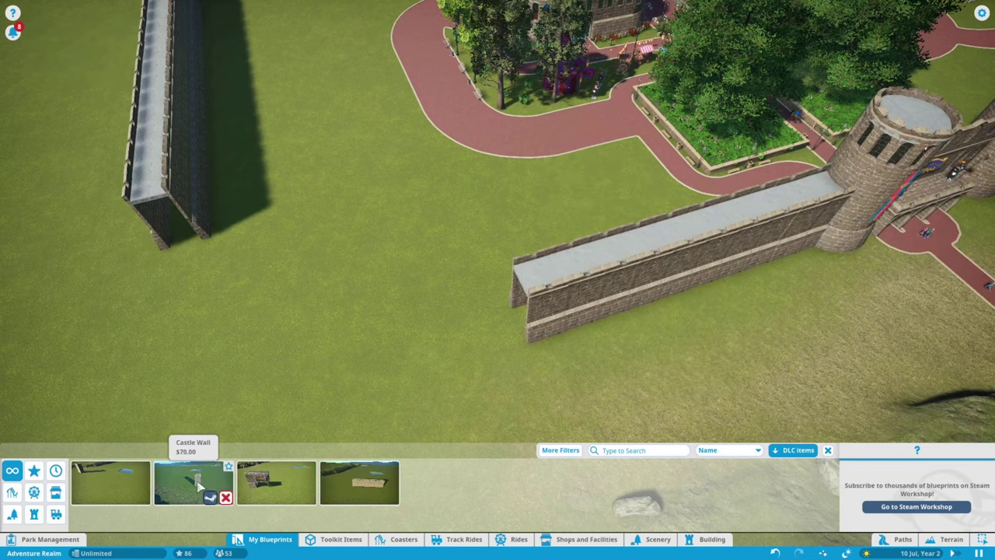
pyautogui.click(359, 482)
pyautogui.click(342, 387)
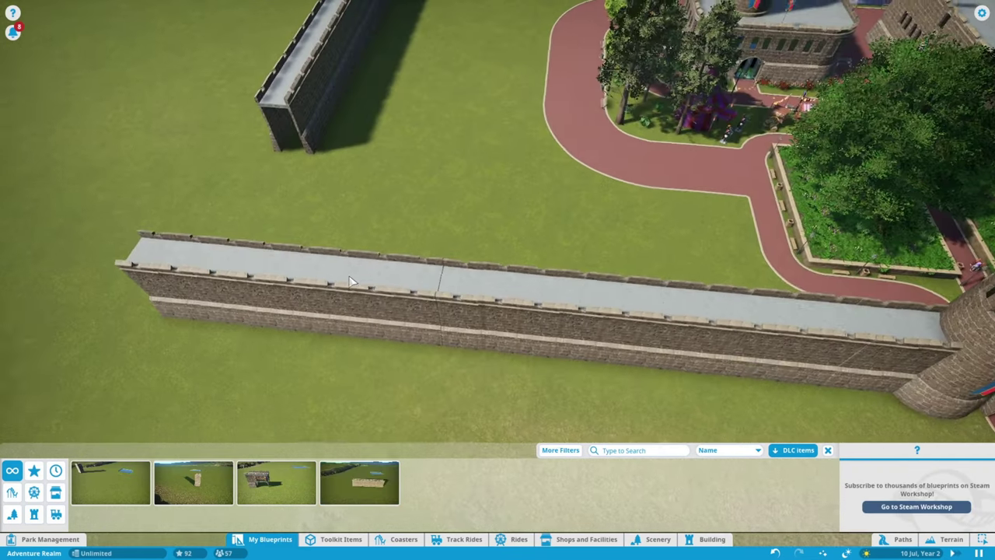
pyautogui.press('Escape')
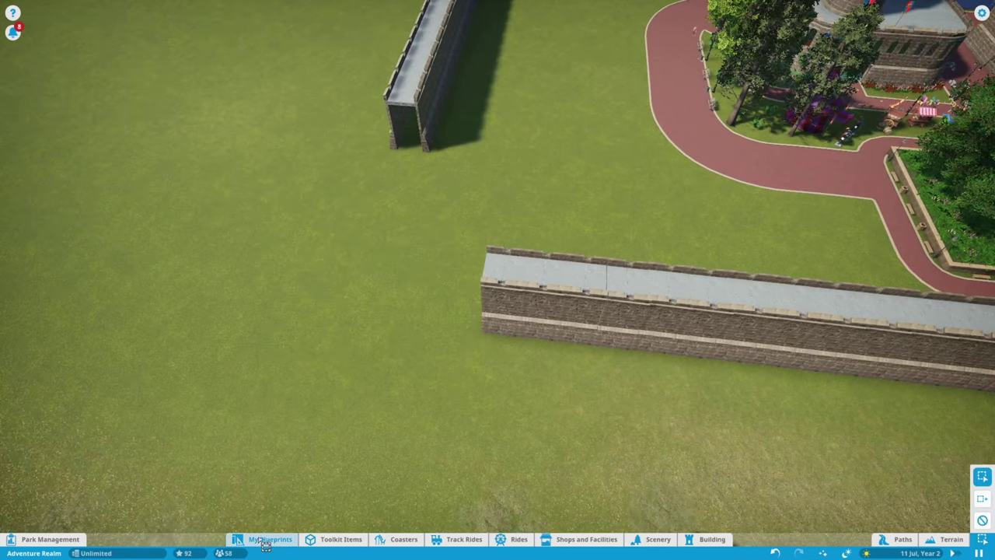
# Step: Add short Castle Wall pieces at the wall end, undoing a misplaced tower with Ctrl+Z
pyautogui.click(265, 540)
pyautogui.click(195, 484)
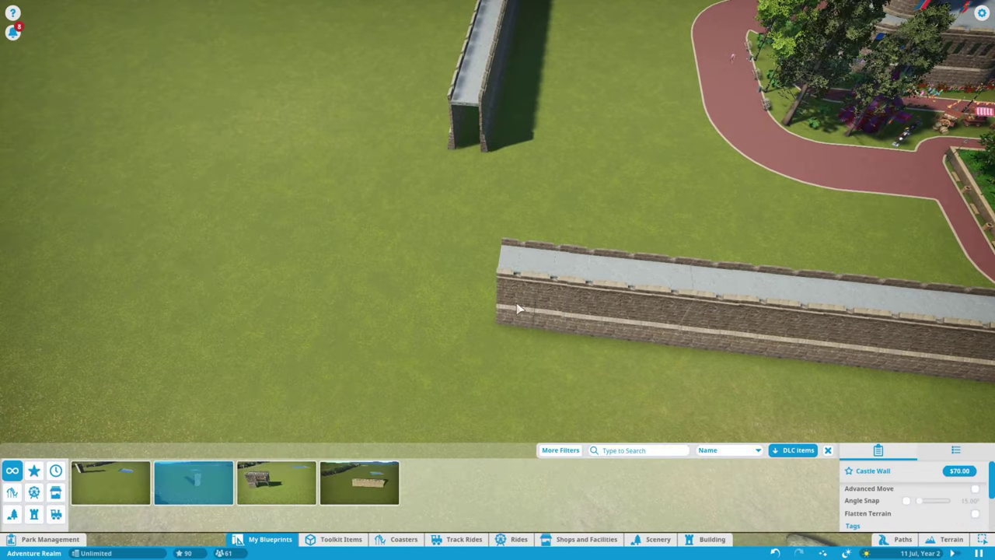
pyautogui.click(519, 309)
pyautogui.click(111, 482)
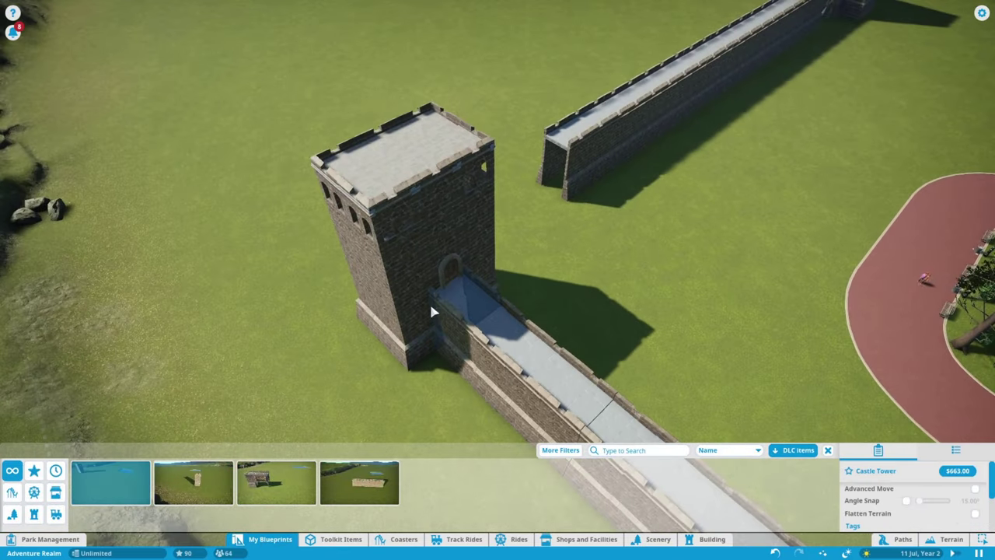
pyautogui.click(433, 311)
pyautogui.hotkey('ctrl', 'z')
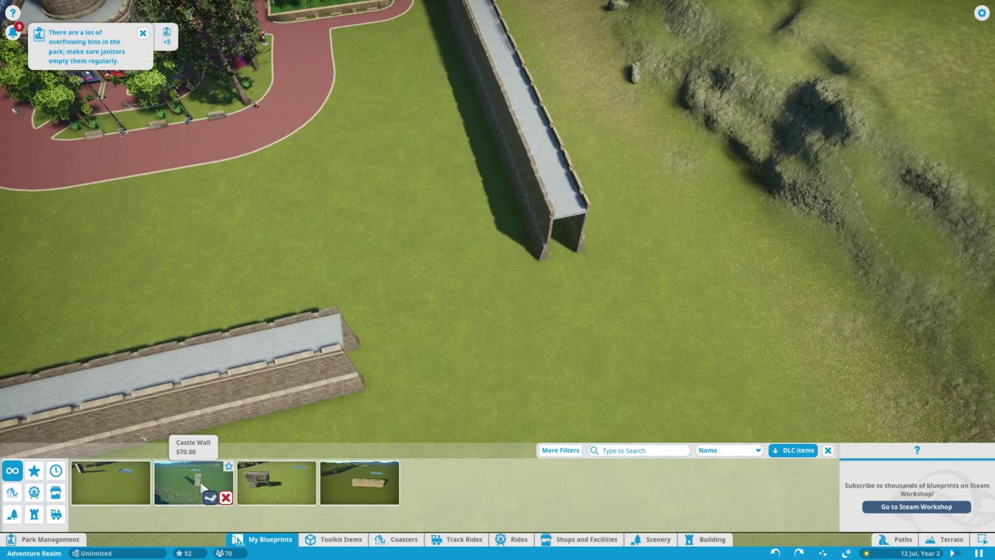
pyautogui.click(111, 482)
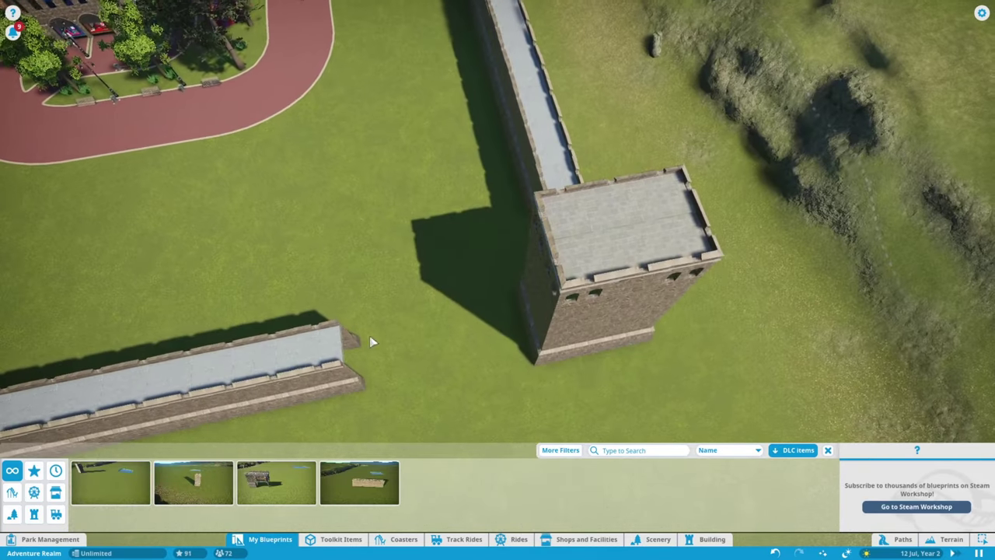
pyautogui.click(381, 361)
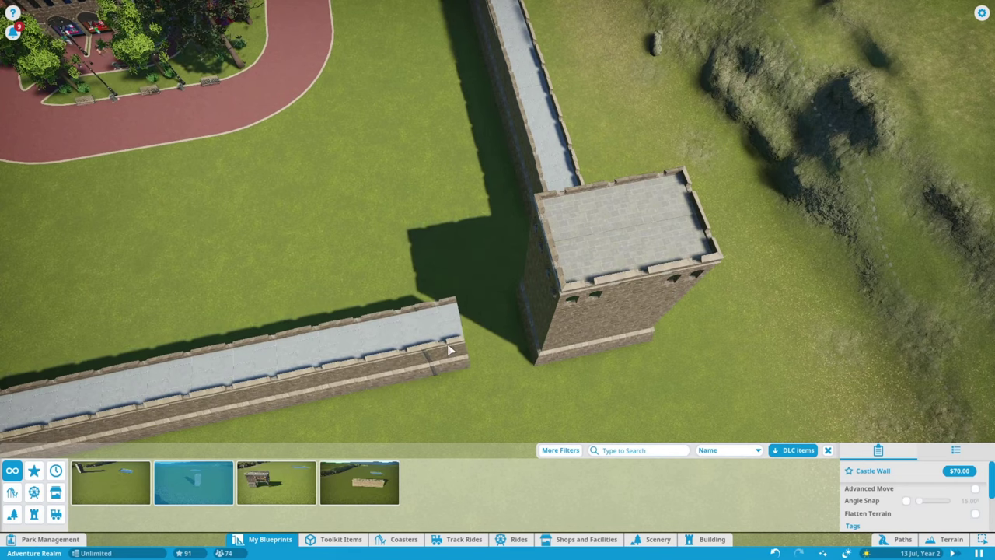
pyautogui.click(448, 350)
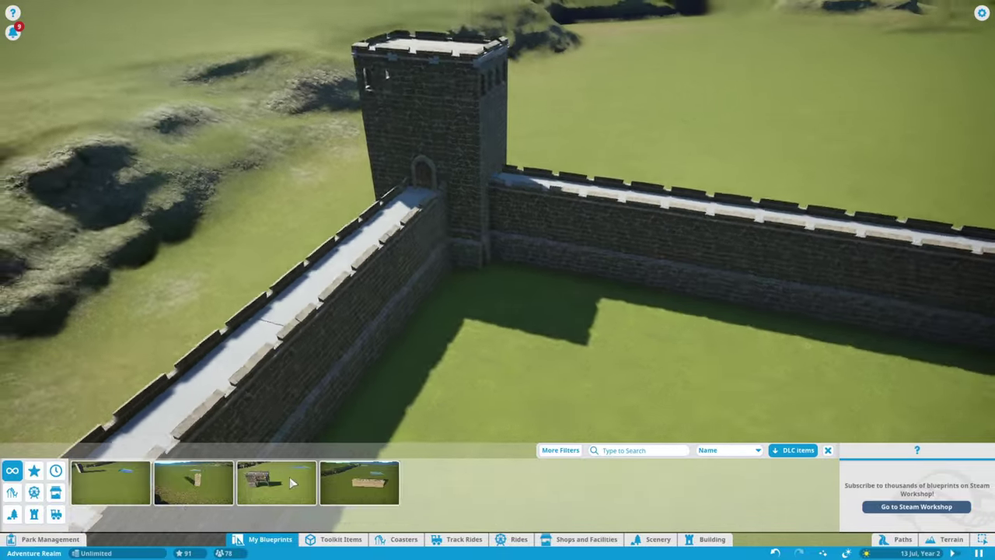
# Step: Add a Sandstone Door - Rough Wood to the tower at the walkway end
pyautogui.click(658, 539)
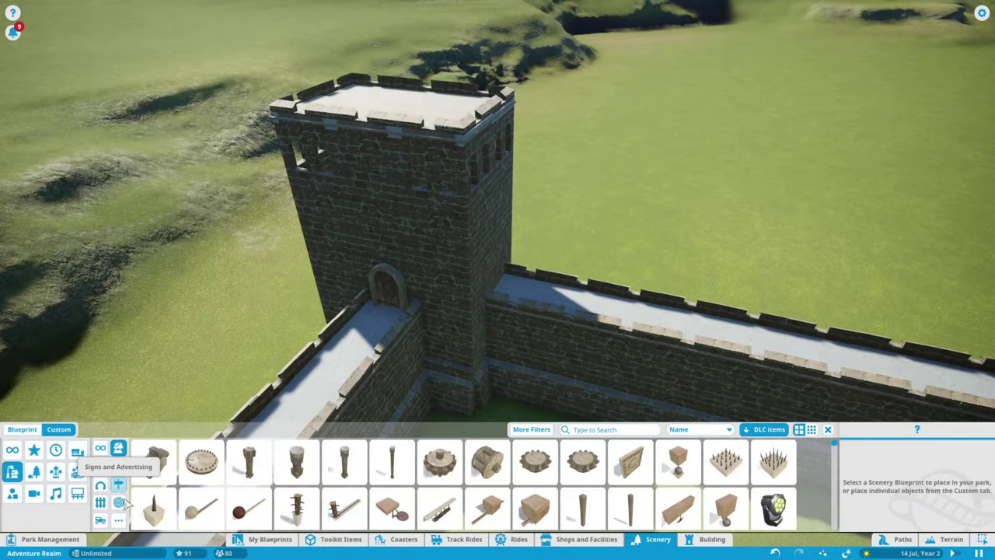
pyautogui.click(712, 539)
pyautogui.click(658, 484)
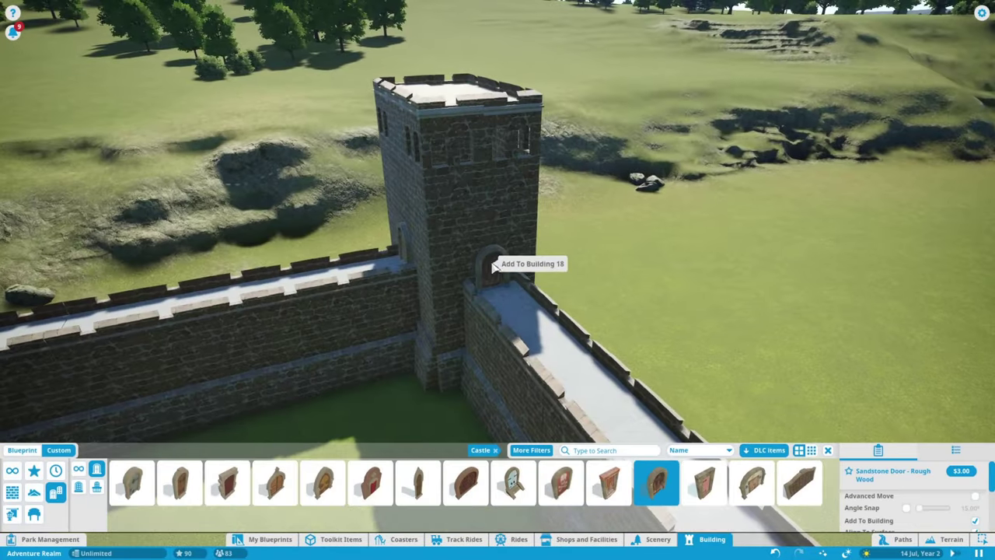
pyautogui.click(495, 264)
pyautogui.press('w')
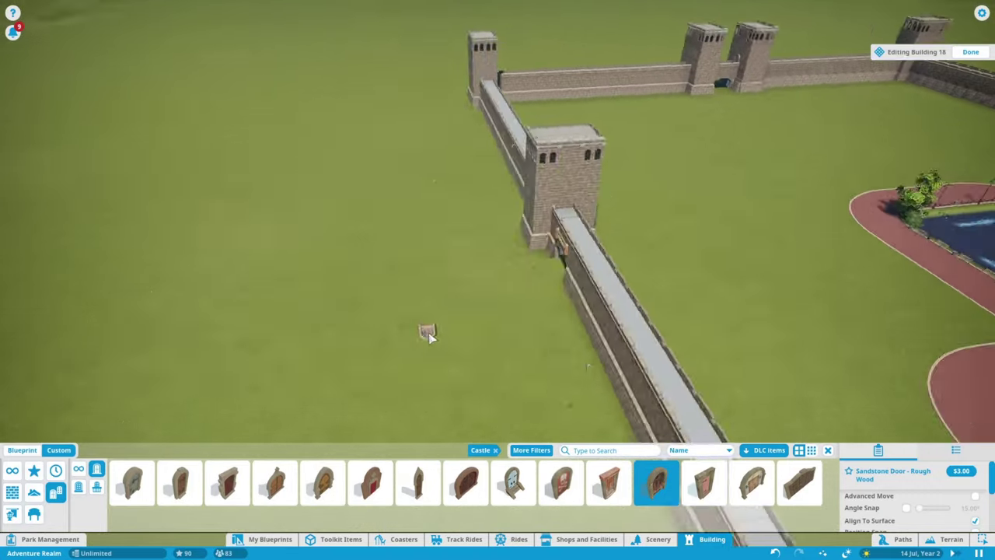
pyautogui.press('w')
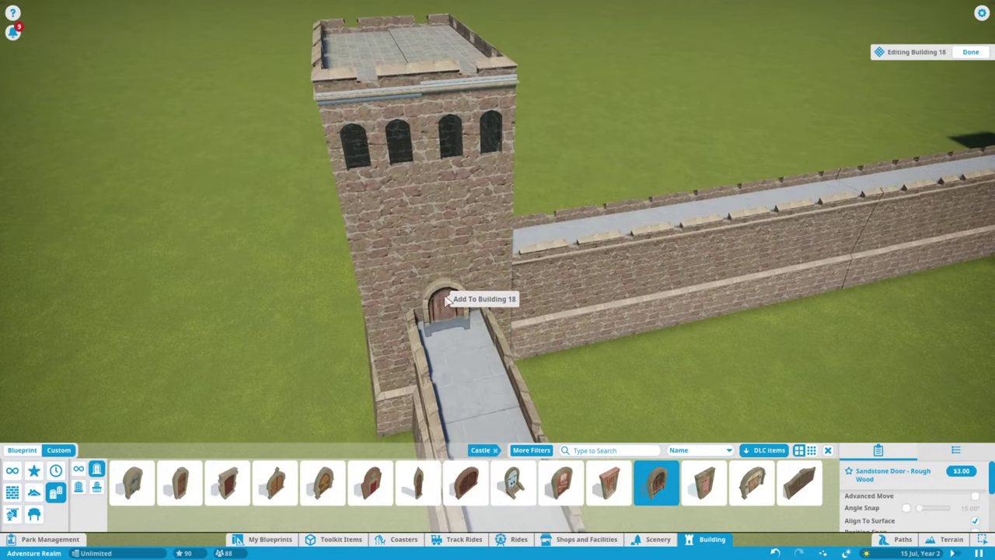
pyautogui.press('w')
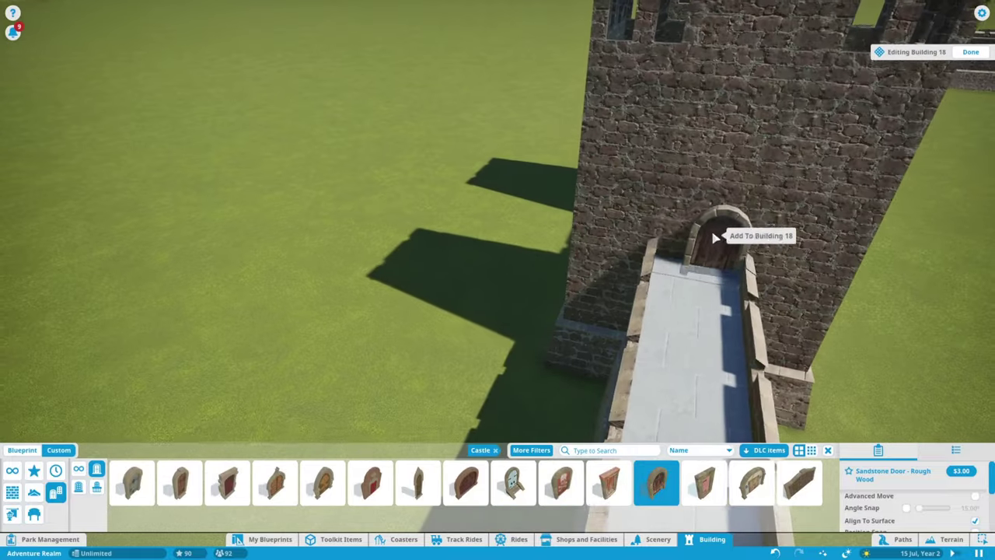
pyautogui.press('w')
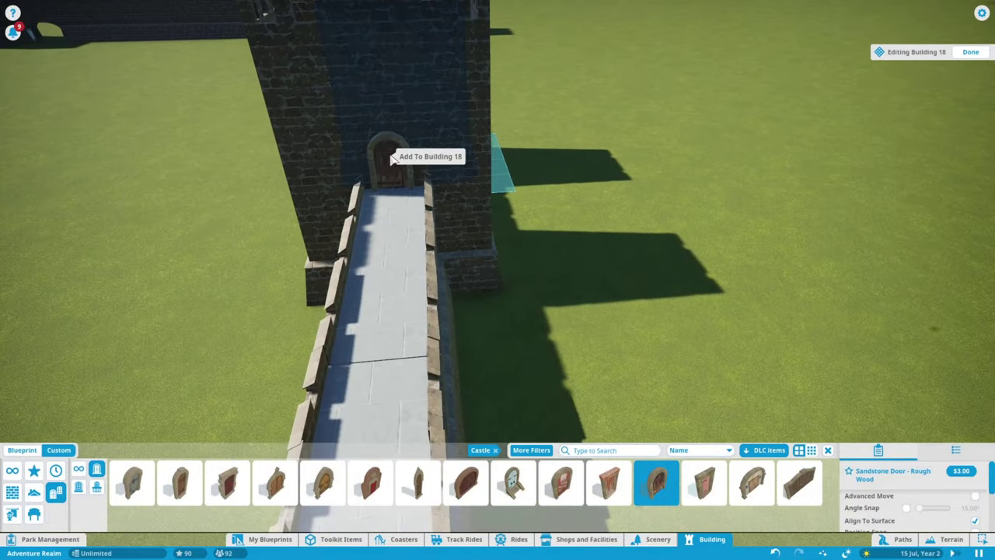
pyautogui.scroll(-5, 593, 240)
pyautogui.scroll(3, 494, 340)
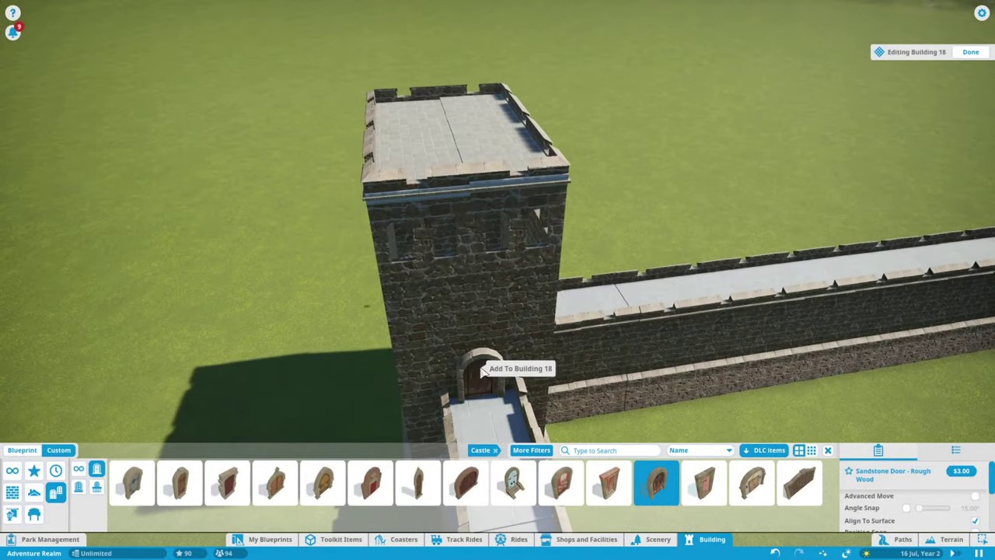
pyautogui.press('e')
pyautogui.press('w')
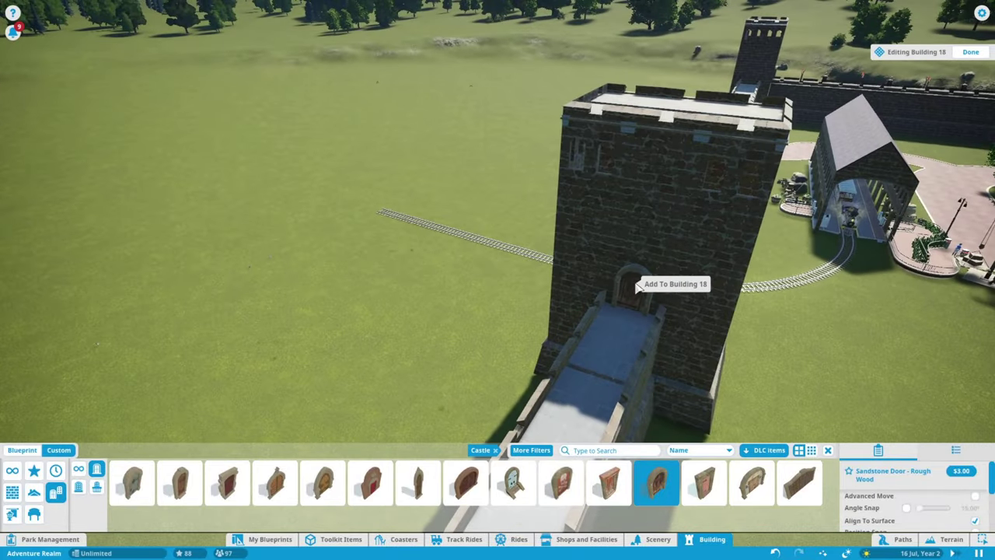
pyautogui.press('w')
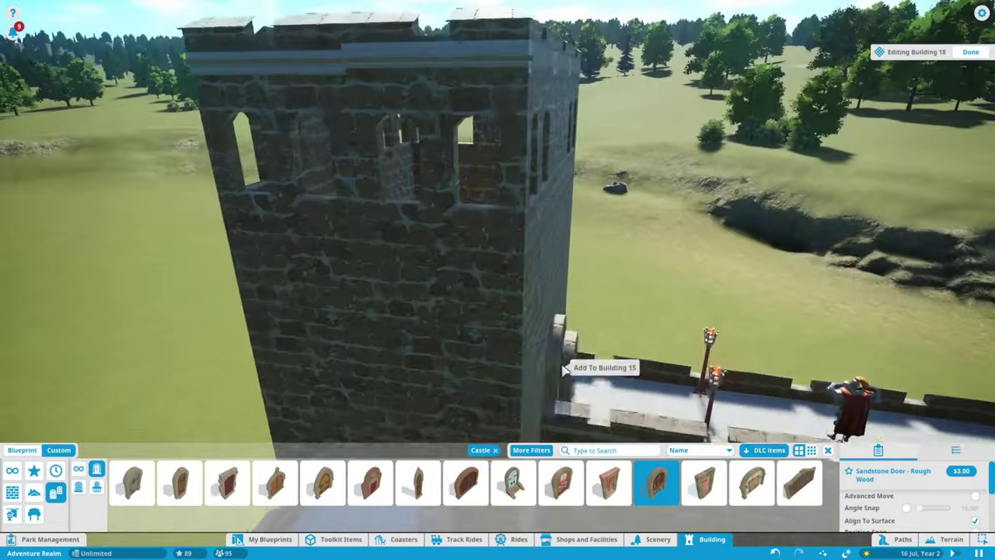
pyautogui.scroll(-5, 564, 369)
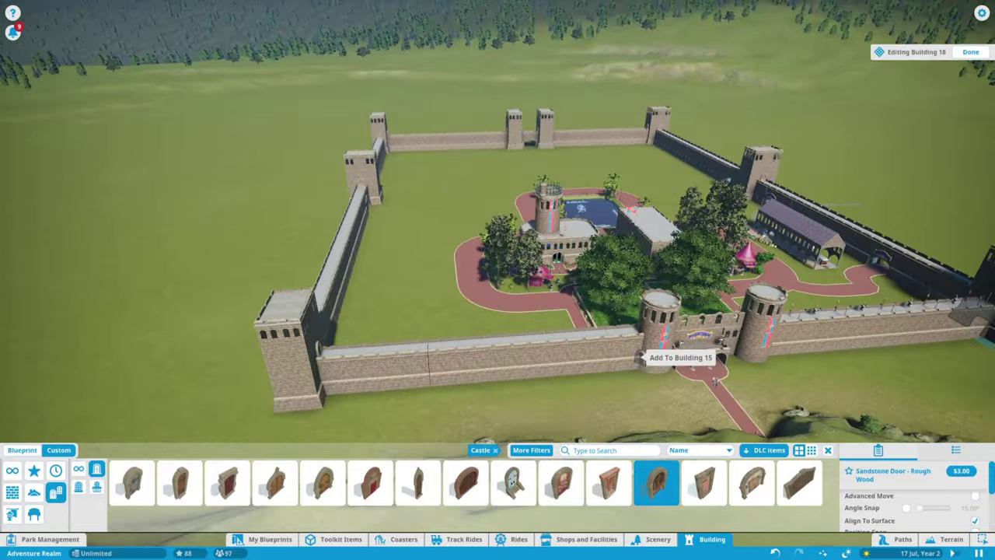
pyautogui.scroll(5, 642, 358)
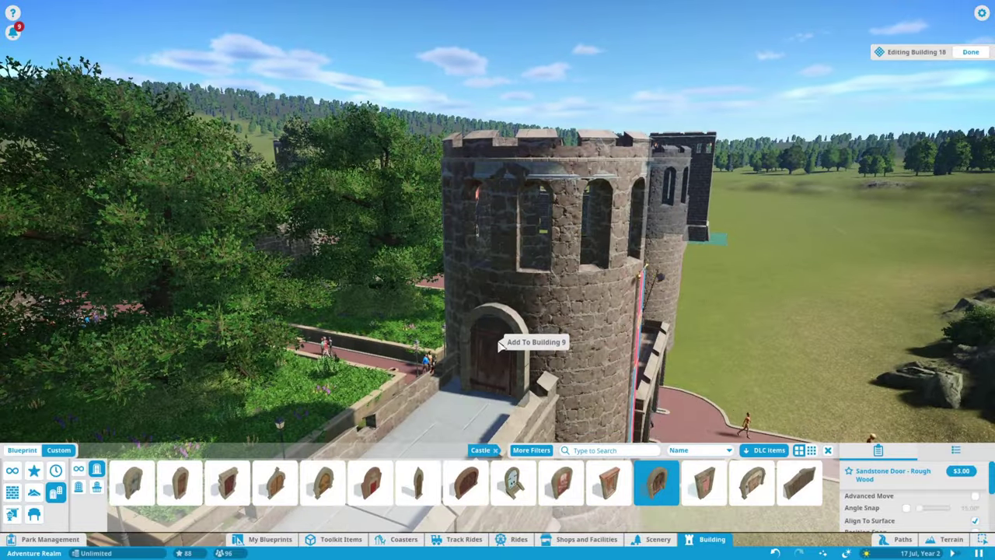
# Step: Add a second rough-wood door to the gatehouse wall, then deselect the door piece
pyautogui.click(500, 345)
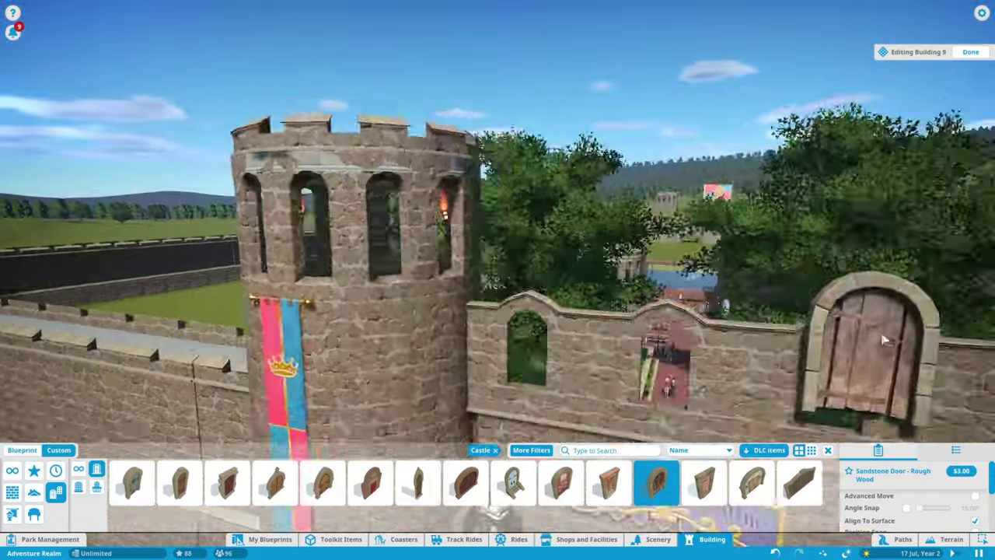
pyautogui.scroll(-8, 538, 329)
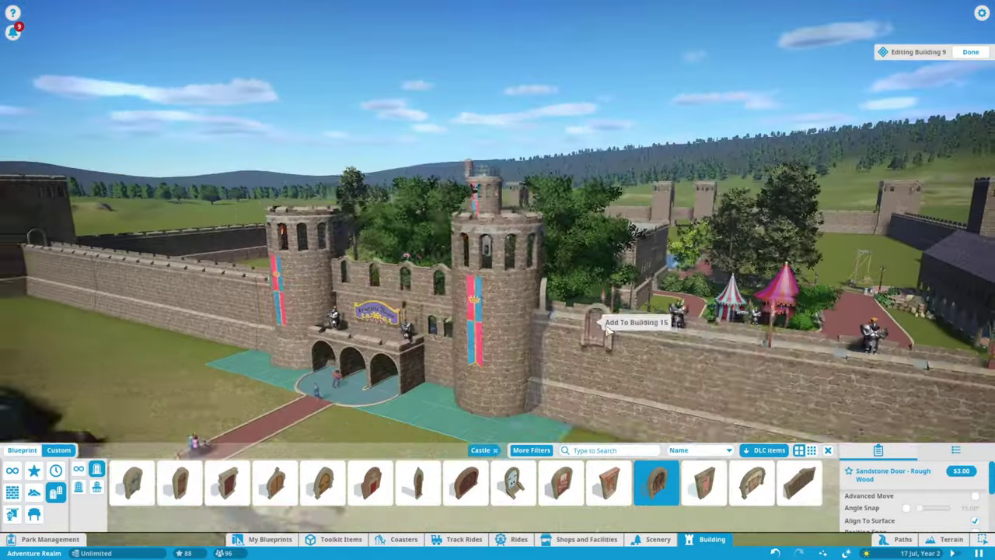
pyautogui.rightClick(599, 317)
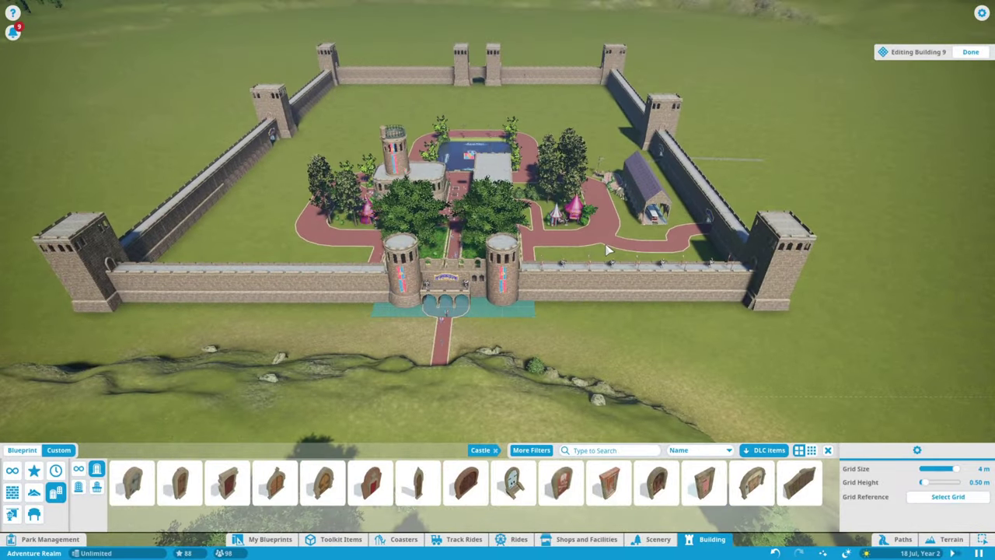
pyautogui.press('e')
pyautogui.scroll(4, 622, 226)
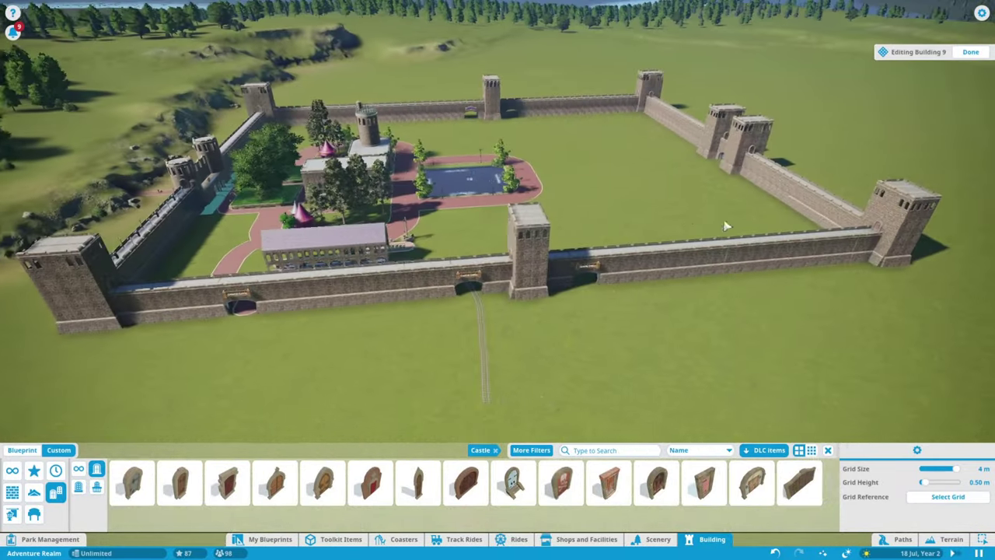
pyautogui.scroll(-3, 616, 219)
pyautogui.press('e')
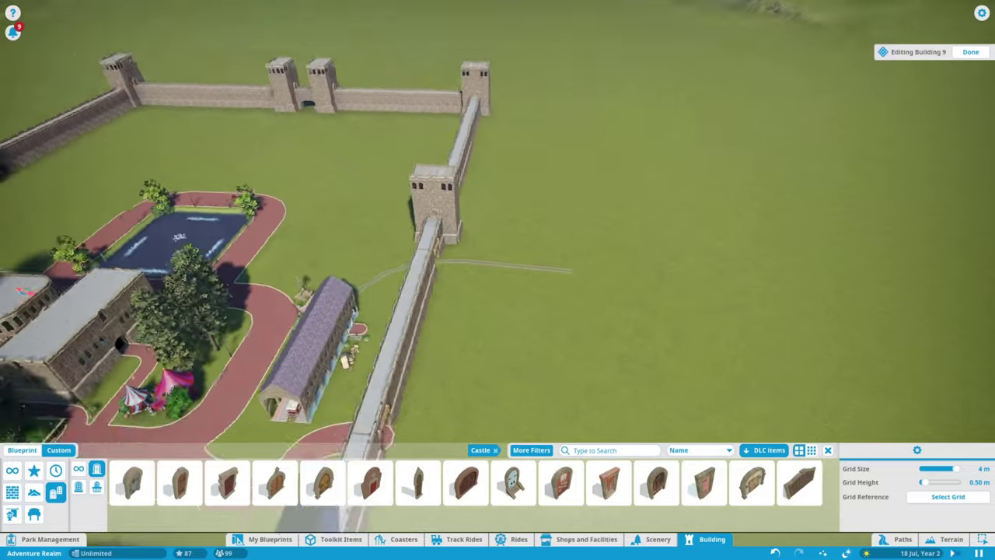
pyautogui.scroll(5, 436, 309)
pyautogui.scroll(3, 435, 309)
# Step: Hang a red Western Sign Metal reading 'Wild West' above the wall's archway
pyautogui.press('q')
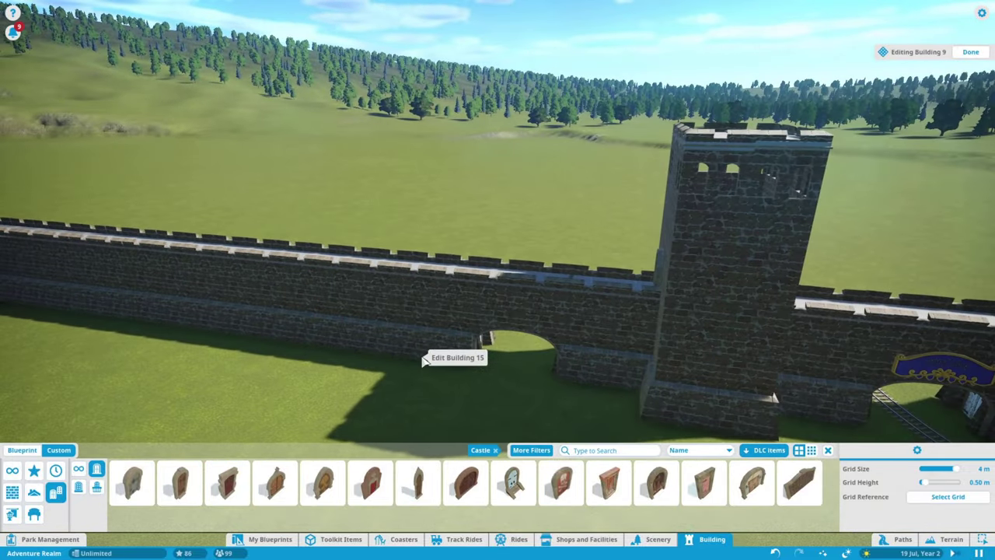
pyautogui.click(494, 451)
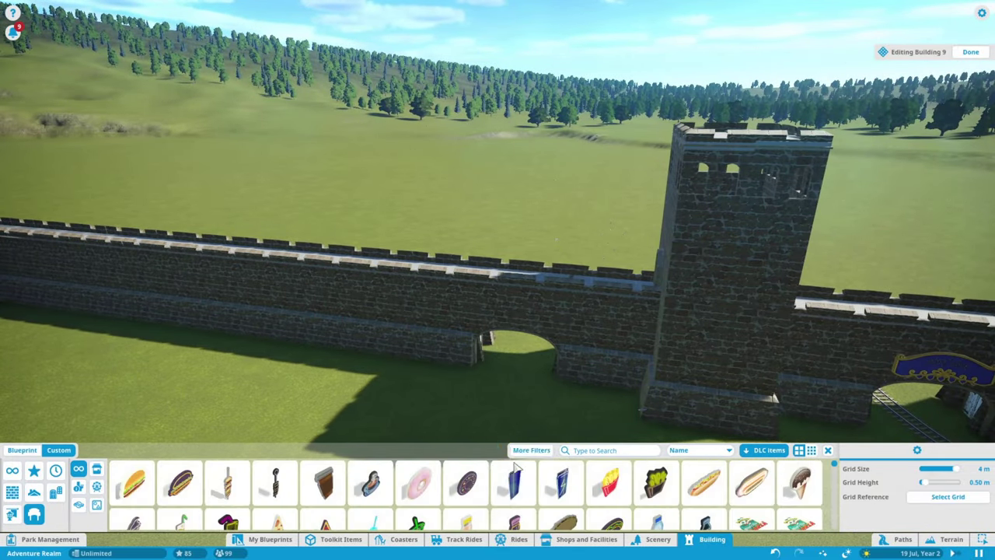
pyautogui.click(561, 483)
pyautogui.scroll(3, 550, 335)
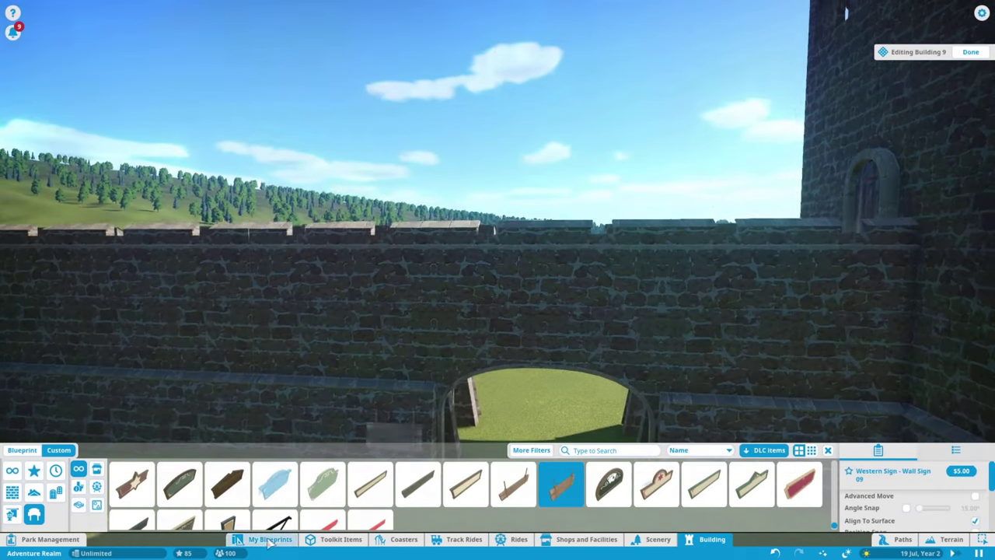
pyautogui.scroll(1, 776, 498)
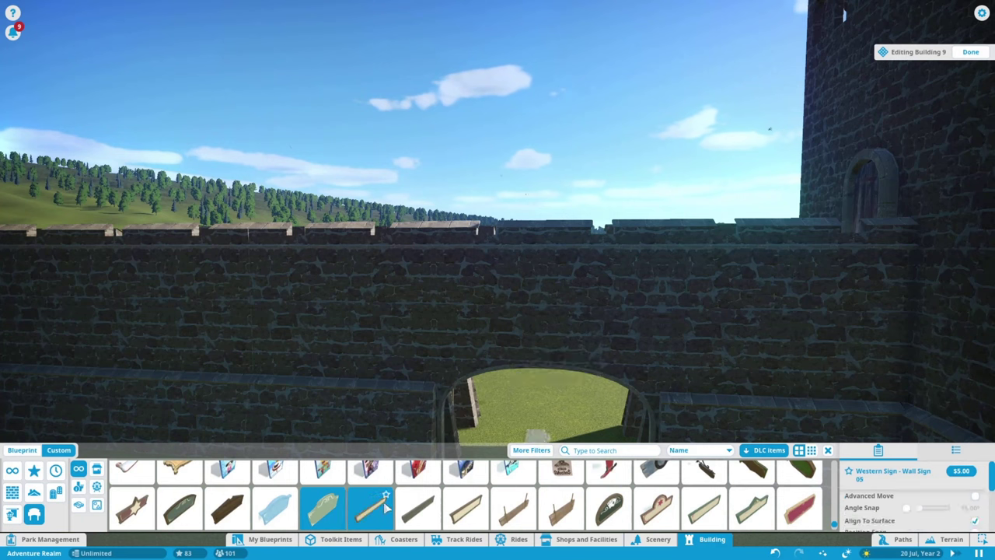
pyautogui.scroll(1, 527, 496)
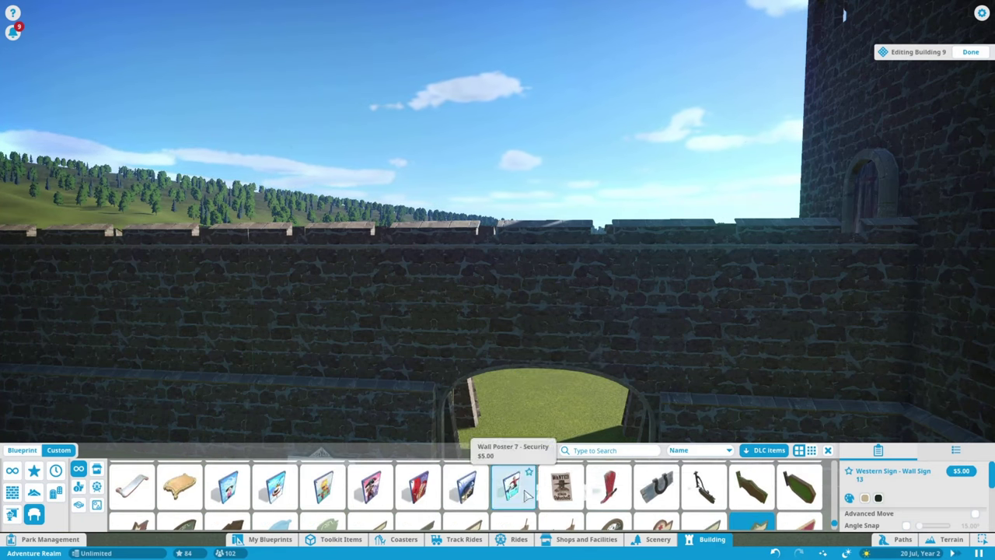
pyautogui.scroll(-2, 259, 485)
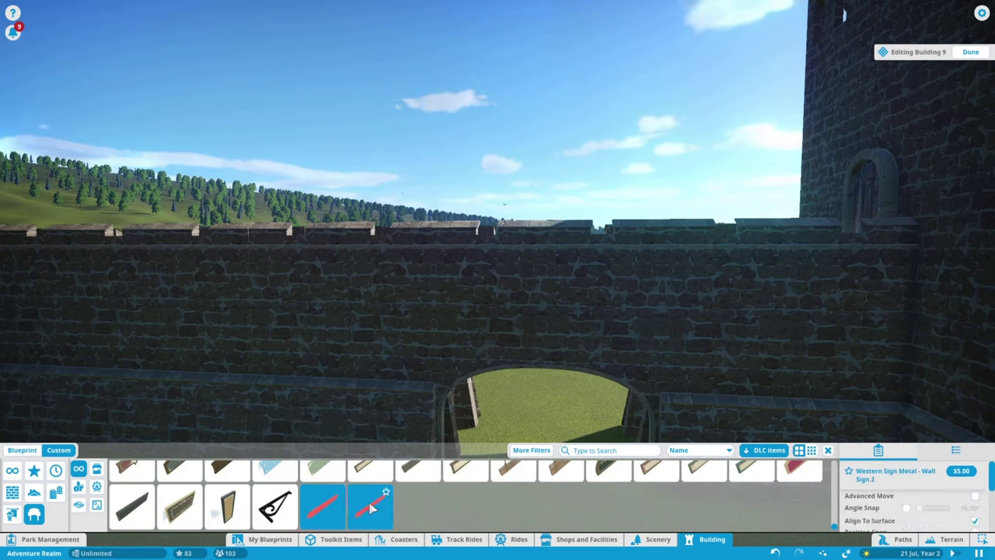
pyautogui.click(587, 343)
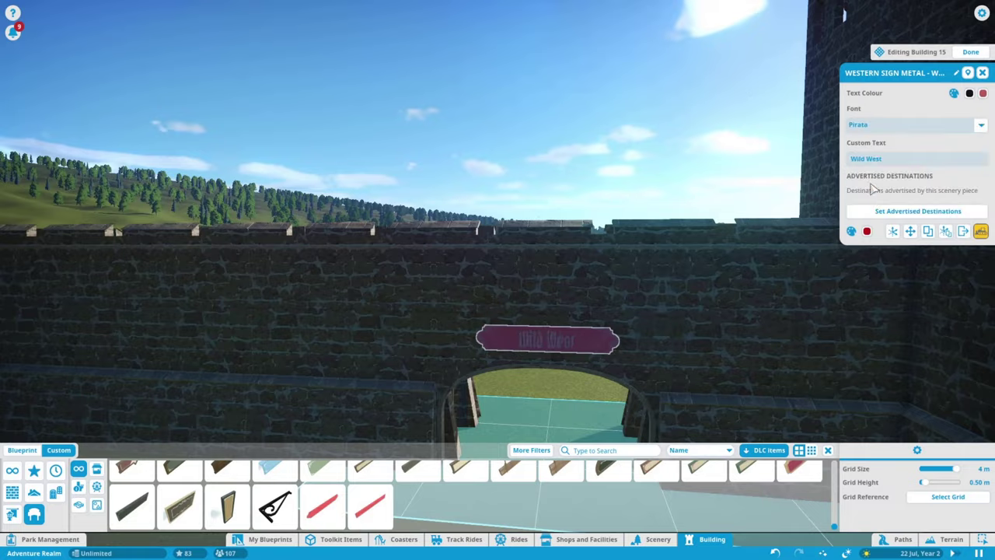
pyautogui.click(863, 142)
# Step: Select the wall above the gate arch to edit Building 15
pyautogui.press('Escape')
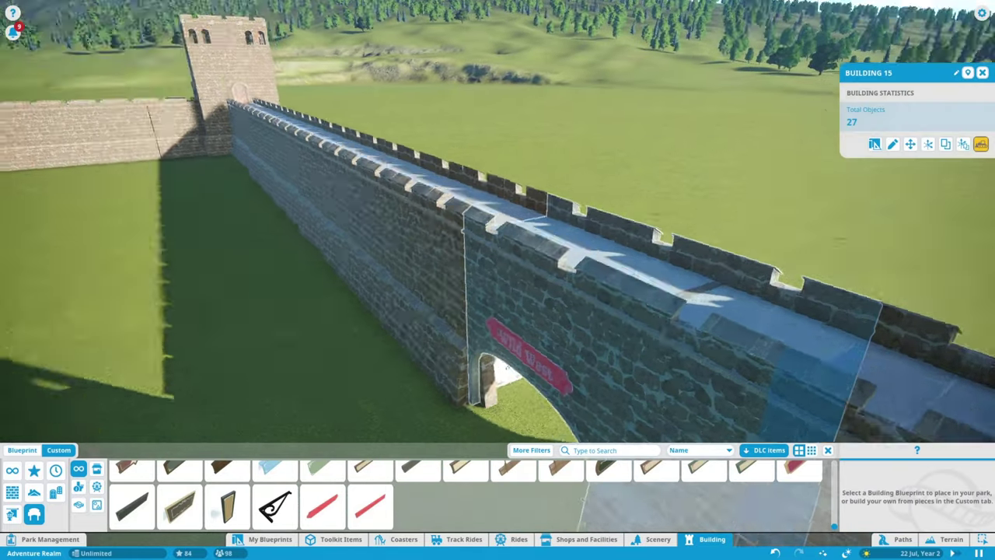
pyautogui.scroll(5, 694, 204)
pyautogui.scroll(-5, 695, 204)
pyautogui.scroll(6, 582, 207)
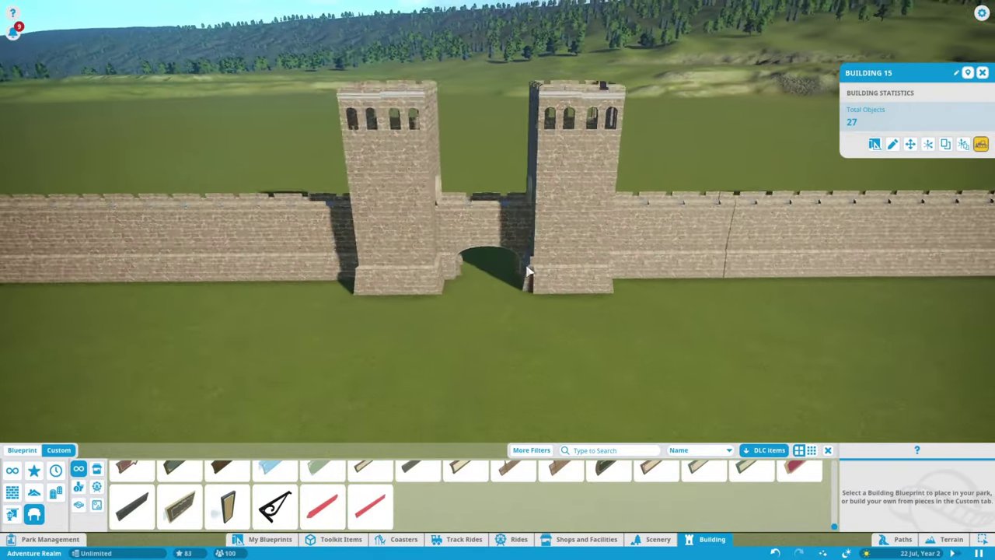
pyautogui.press('Escape')
pyautogui.scroll(-5, 562, 234)
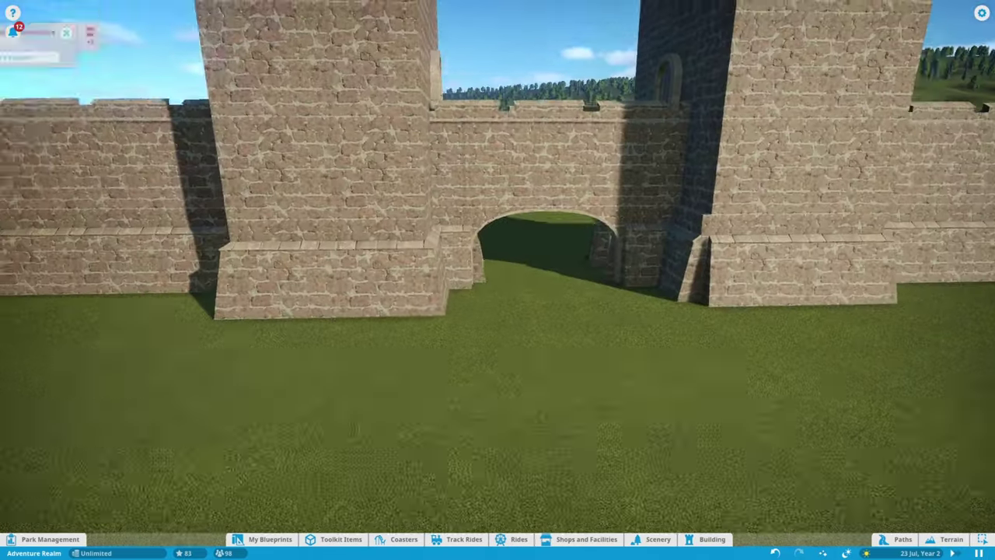
pyautogui.click(545, 222)
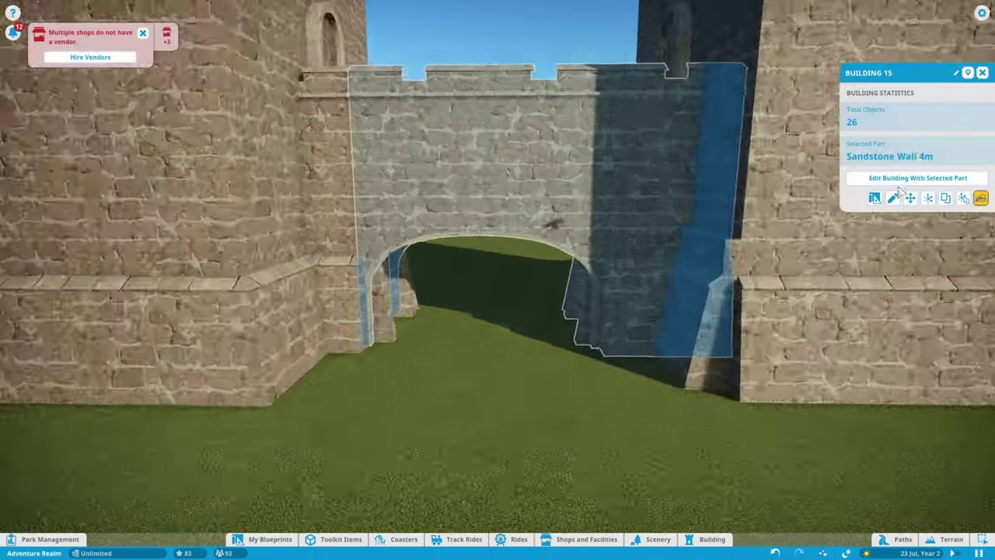
# Step: Mount a Sci-Fi Sign - Wall Sign above the gate arch and finish editing
pyautogui.scroll(-5, 544, 496)
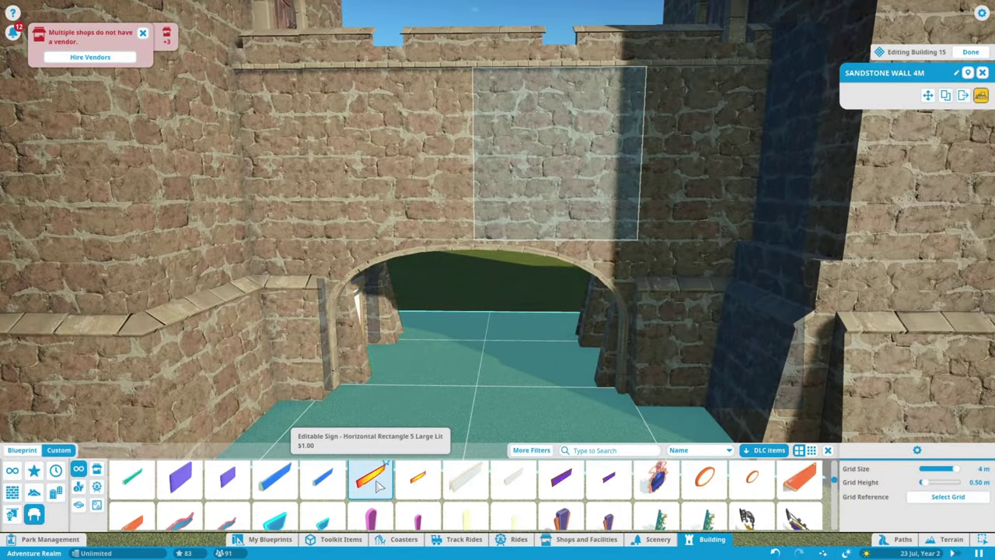
pyautogui.scroll(-1, 801, 484)
pyautogui.scroll(-2, 435, 490)
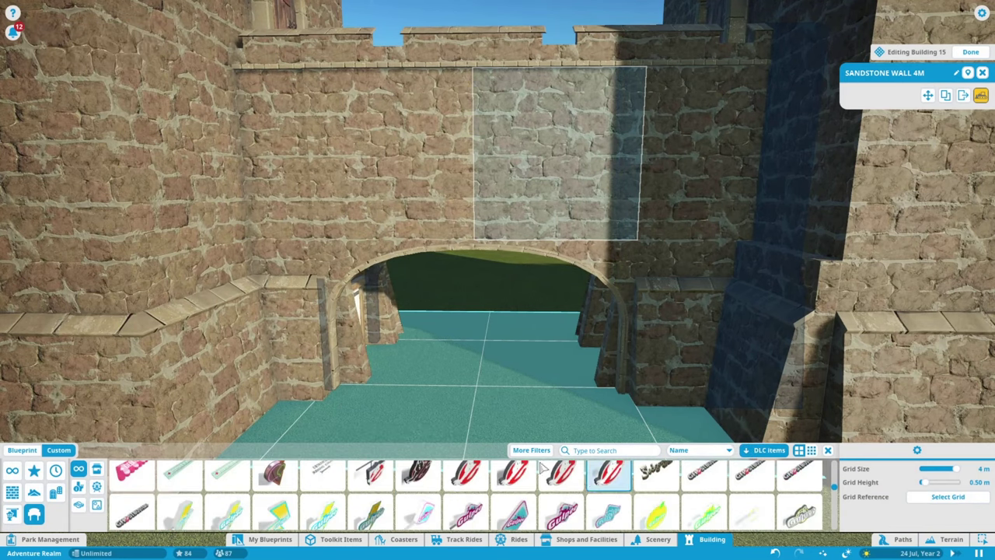
pyautogui.scroll(-2, 752, 507)
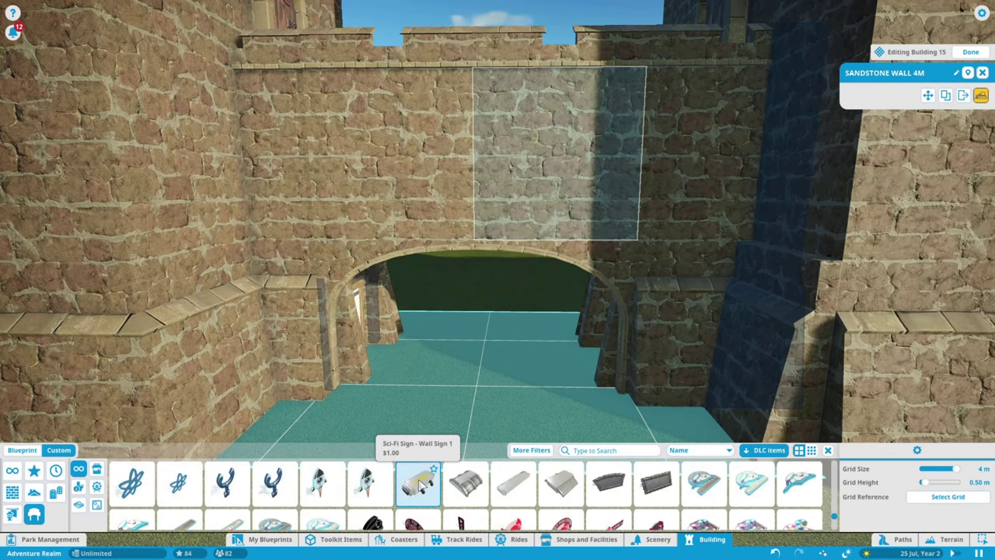
pyautogui.click(419, 483)
pyautogui.rightClick(565, 225)
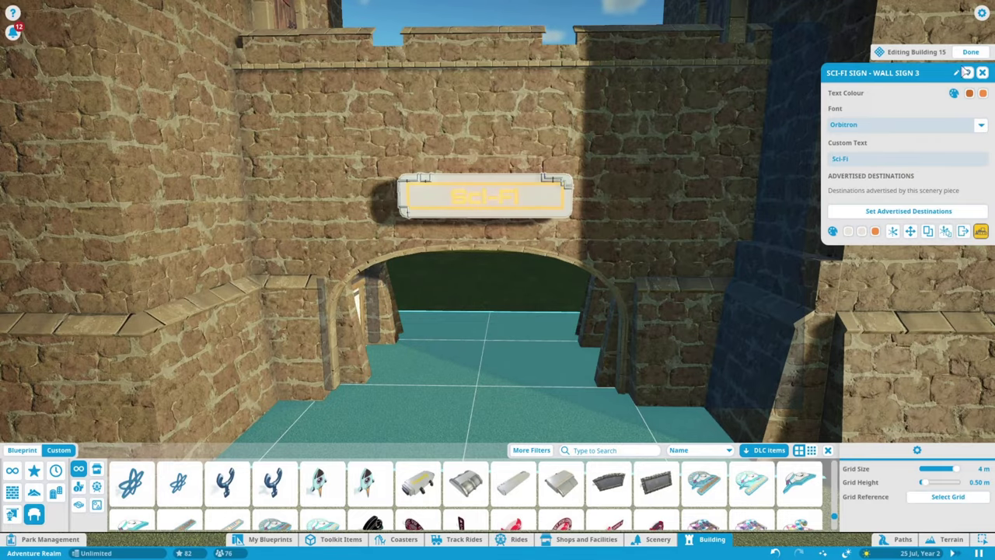
pyautogui.click(966, 71)
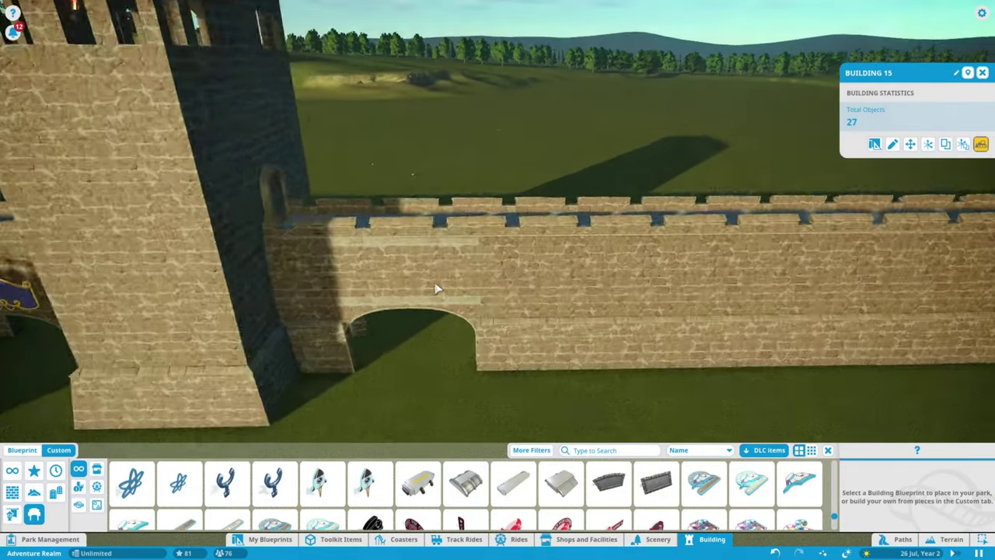
# Step: Mount a Misc Sign - Wood reading 'Jungle' above the archway with a different font
pyautogui.scroll(-3, 667, 491)
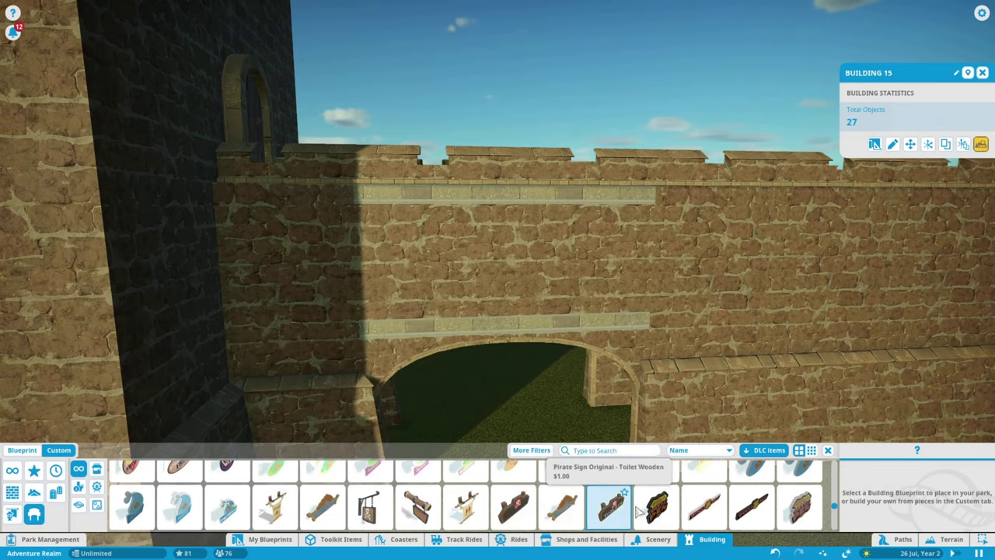
pyautogui.click(562, 505)
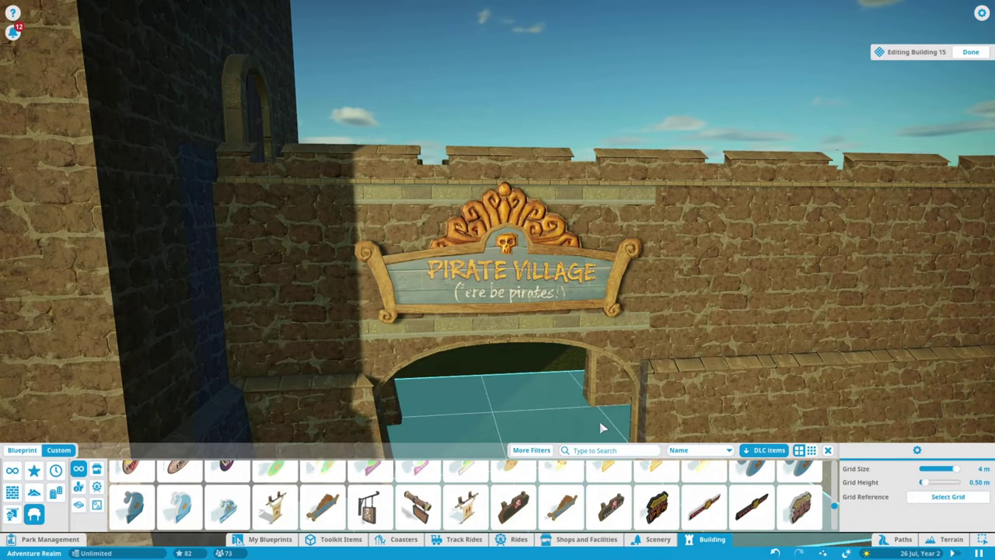
pyautogui.press('q')
pyautogui.scroll(-2, 661, 504)
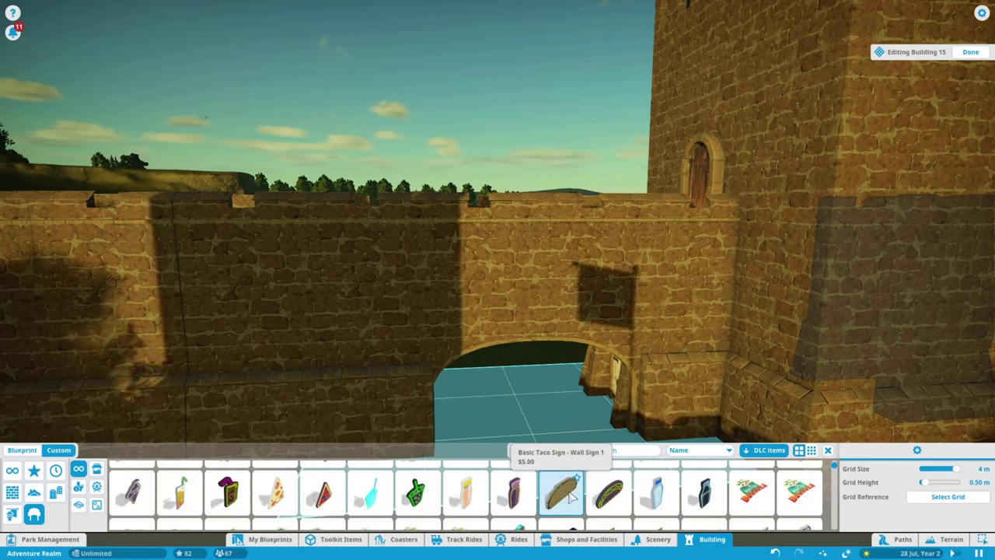
pyautogui.scroll(-3, 661, 494)
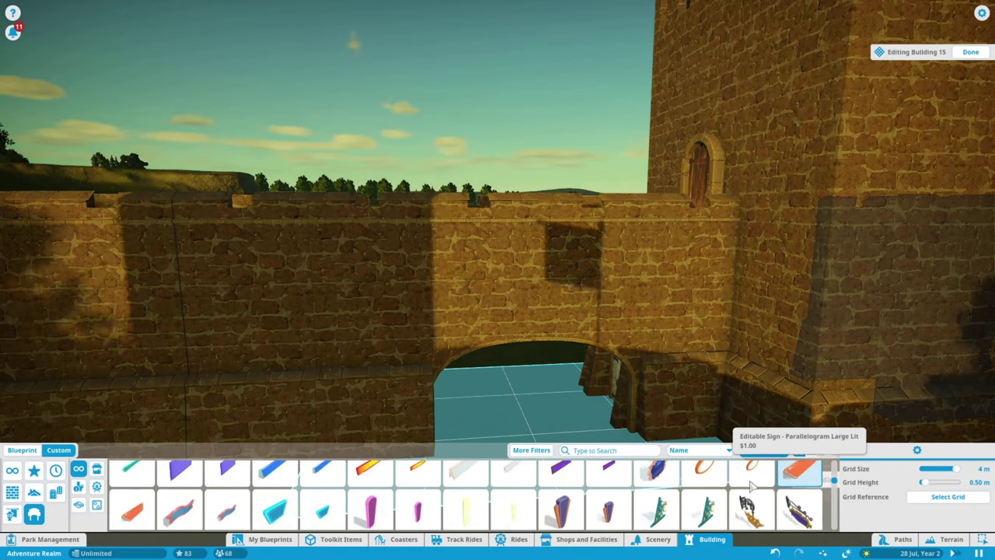
pyautogui.scroll(-3, 751, 485)
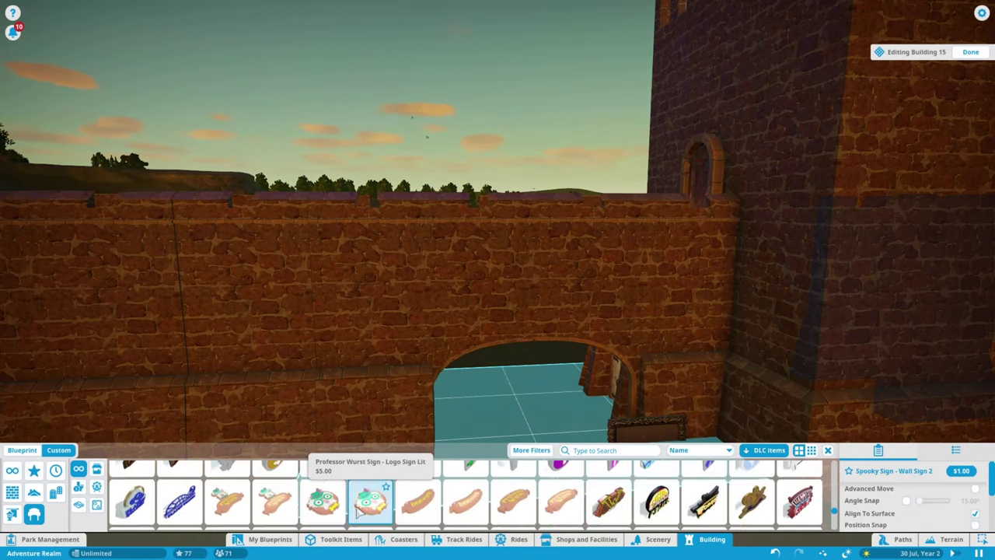
pyautogui.scroll(2, 474, 510)
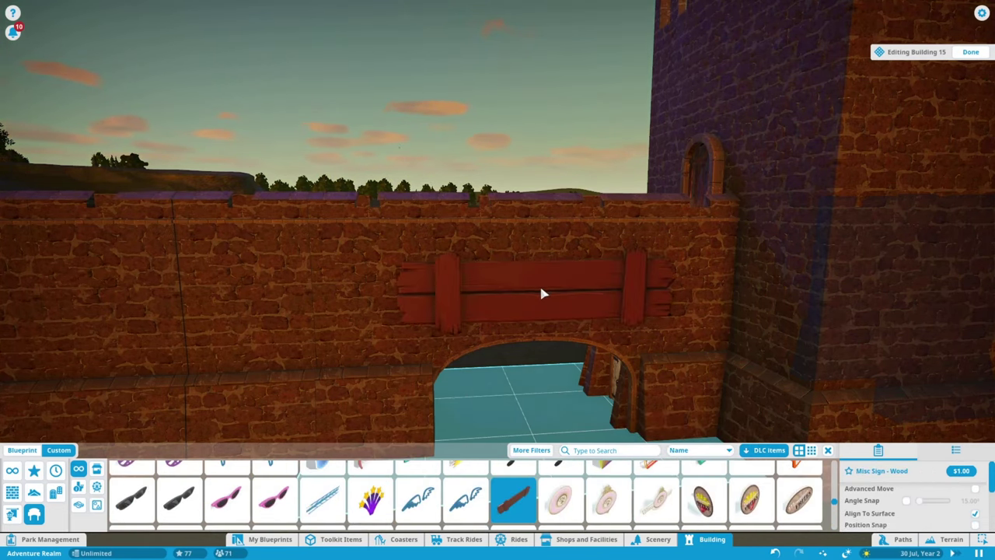
pyautogui.click(564, 280)
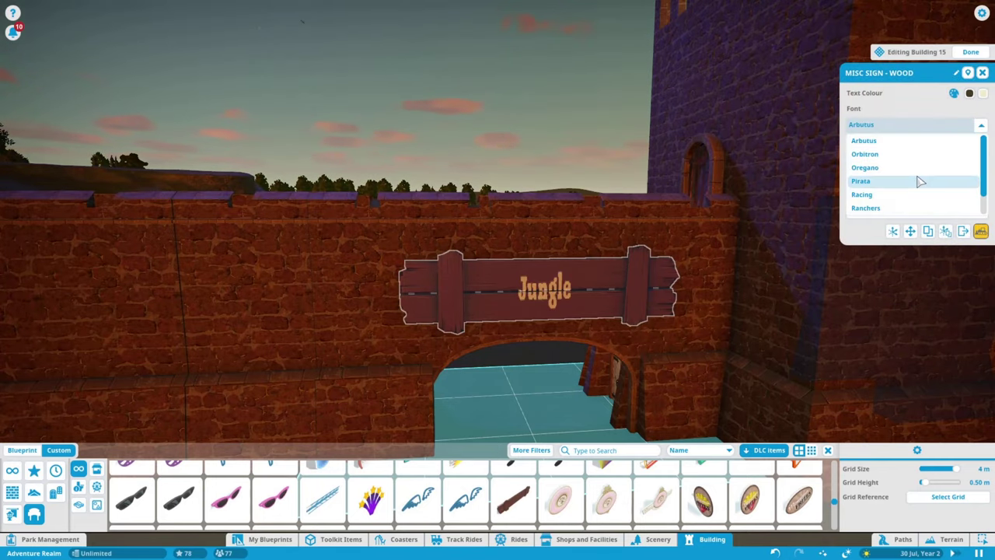
pyautogui.click(982, 73)
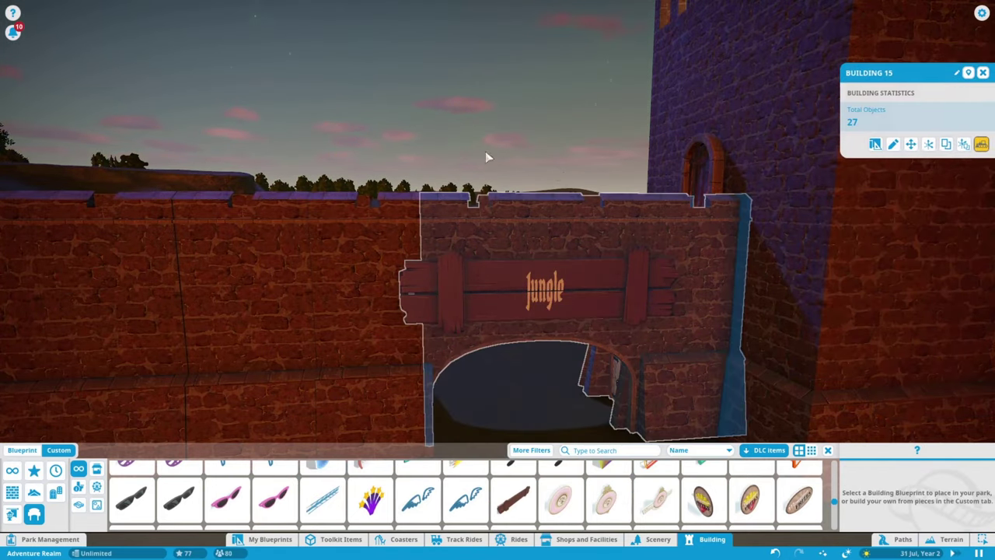
# Step: Filter framework pieces to the Bavarian, Victorian and Renaissance building sets
pyautogui.scroll(-10, 485, 151)
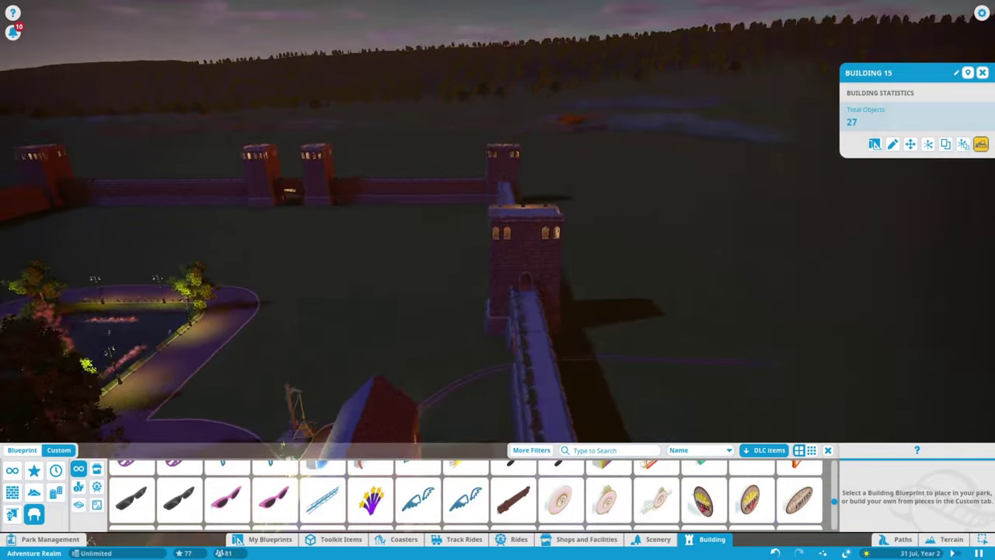
pyautogui.click(96, 469)
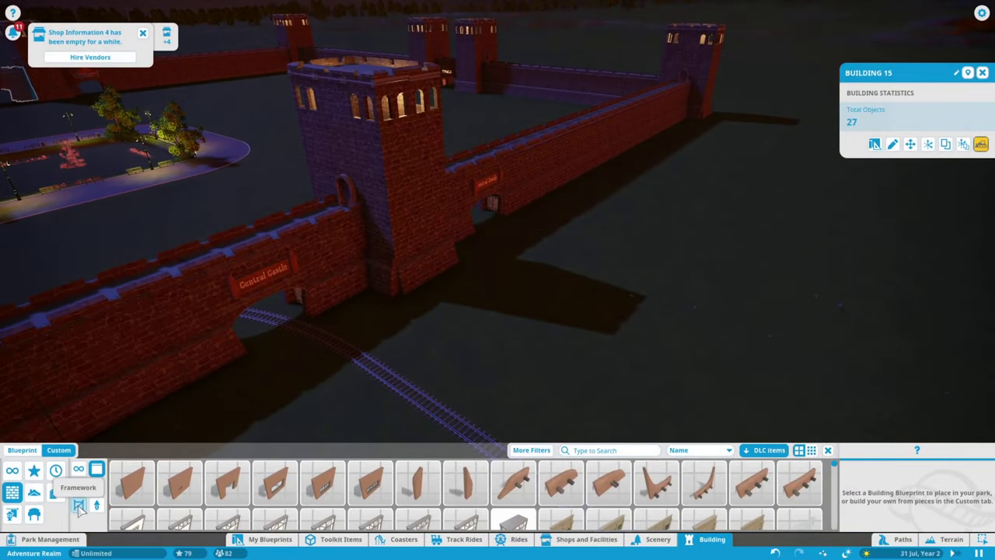
pyautogui.click(79, 506)
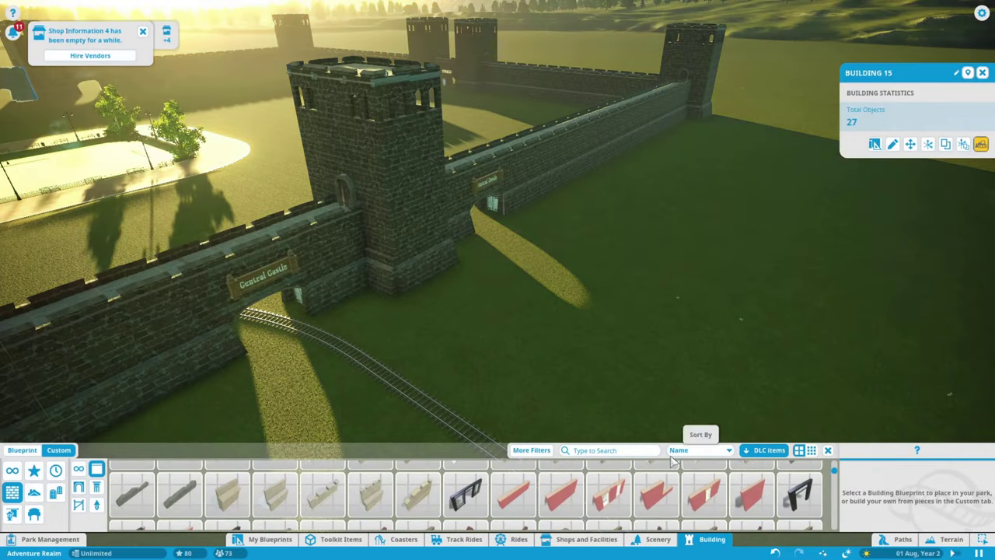
pyautogui.click(531, 450)
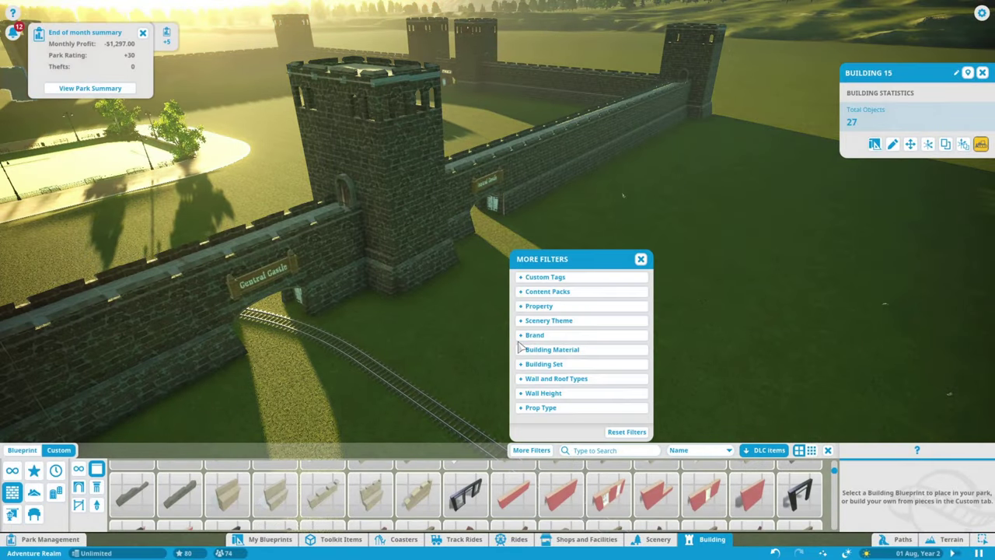
pyautogui.click(548, 320)
pyautogui.click(521, 318)
pyautogui.click(537, 406)
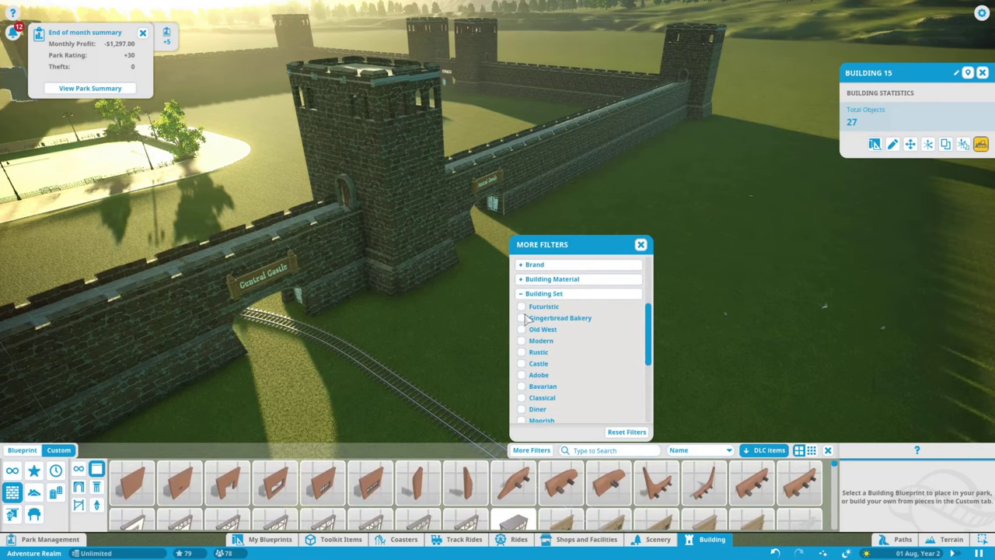
pyautogui.click(522, 386)
pyautogui.click(523, 360)
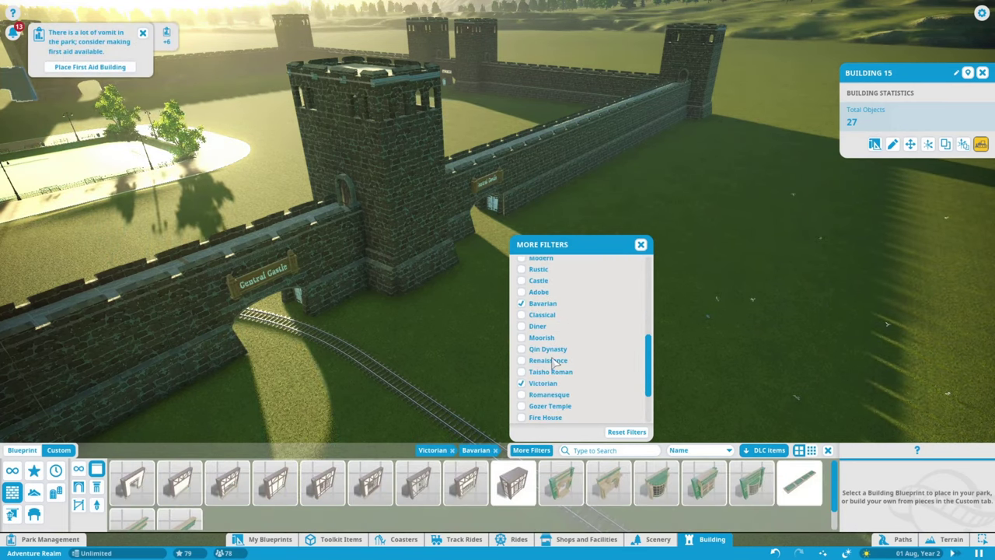
# Step: Pick up the $10 Renaissance Wall 4m from the wall pieces
pyautogui.click(79, 504)
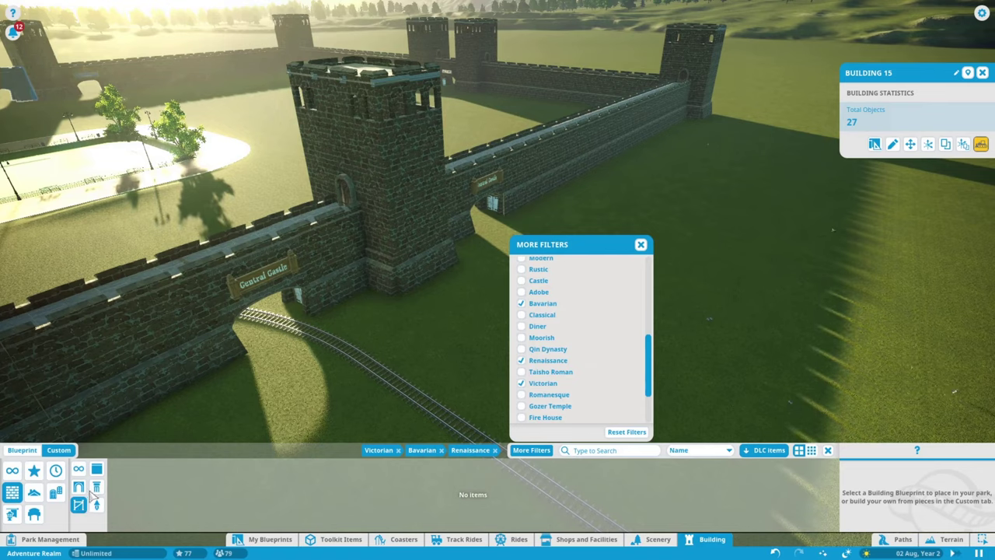
pyautogui.click(96, 469)
pyautogui.click(561, 483)
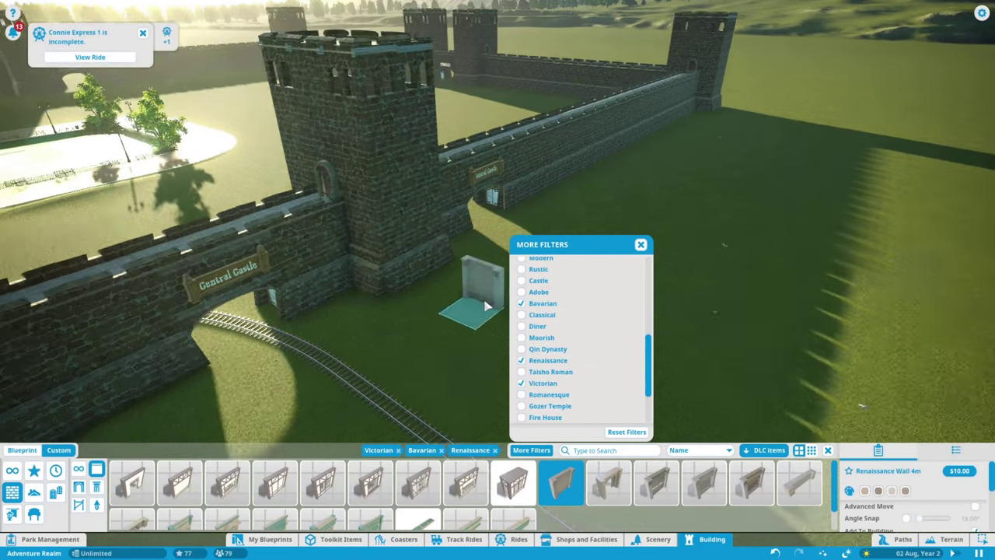
pyautogui.scroll(5, 344, 294)
# Step: Open the Fences scenery catalogue and try the Fairytale Fence 2m
pyautogui.press('e')
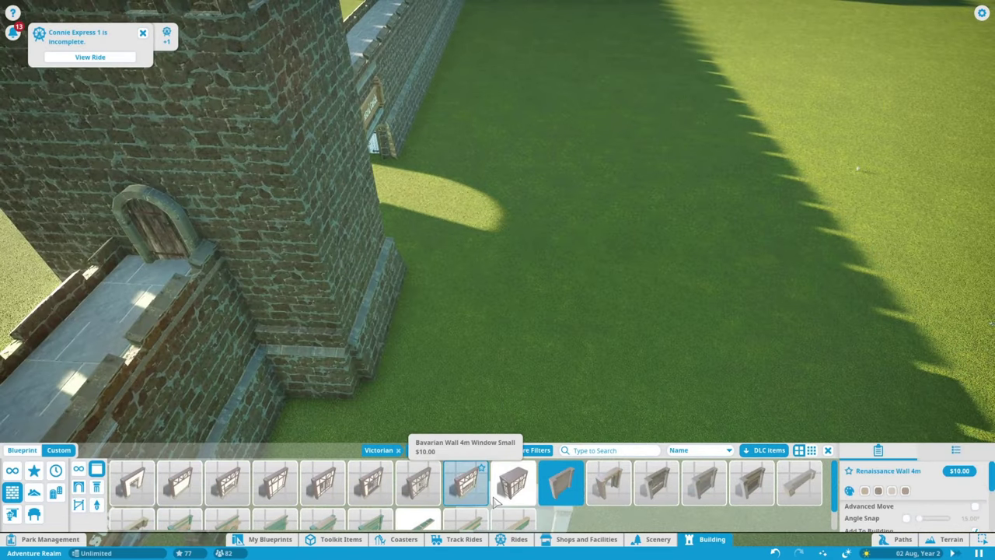
pyautogui.click(658, 539)
pyautogui.click(100, 501)
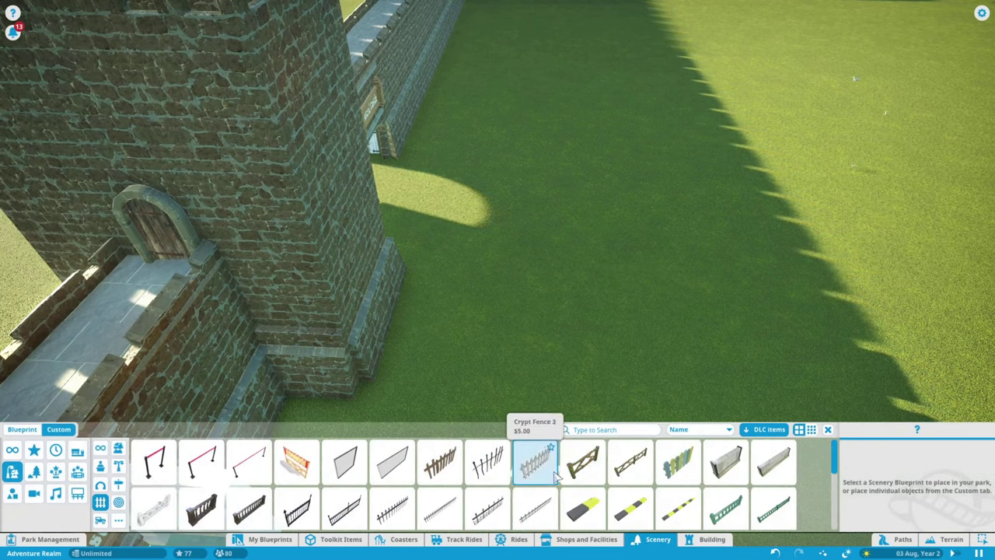
pyautogui.scroll(-1, 591, 483)
pyautogui.scroll(2, 389, 498)
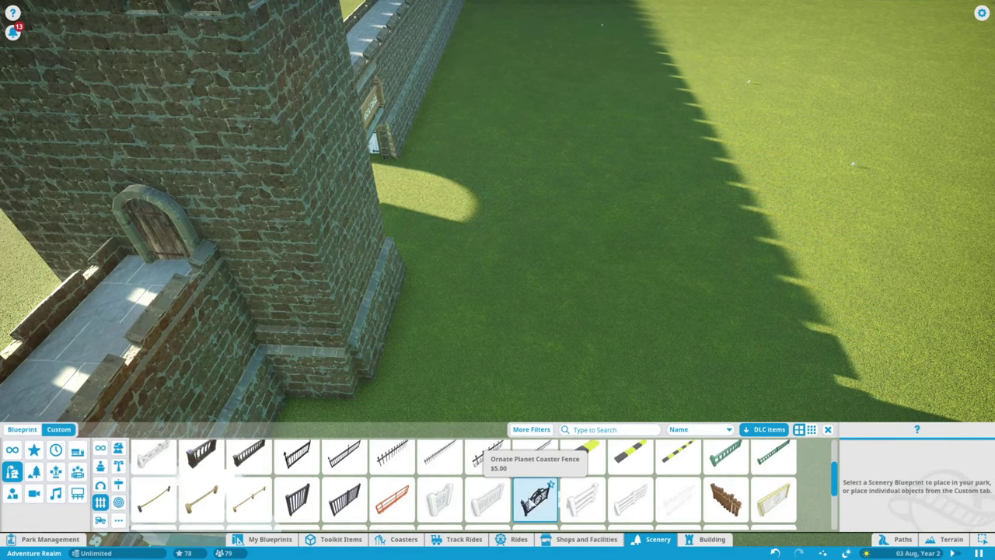
pyautogui.scroll(1, 780, 507)
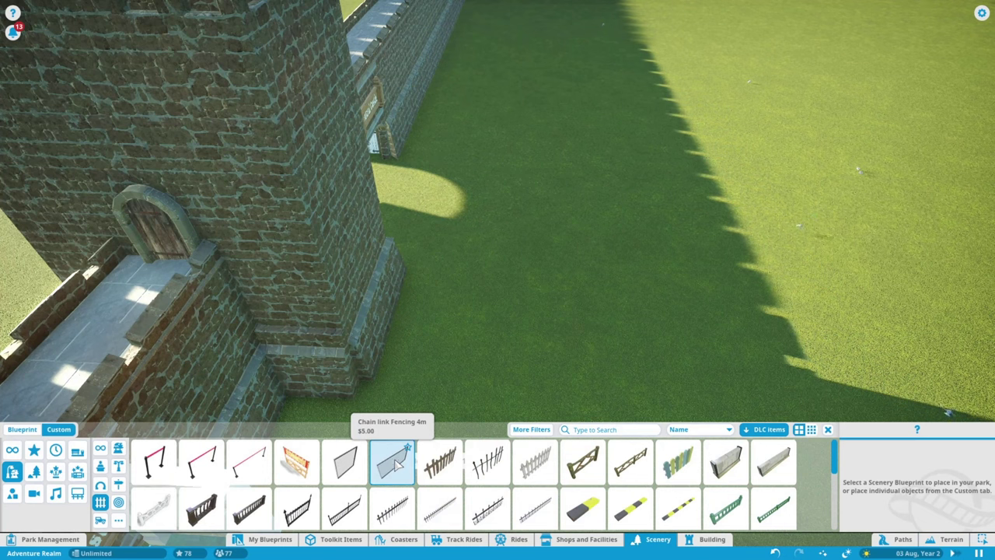
pyautogui.click(588, 465)
# Step: Switch from the Painted Western Fence 4m to Chain link Fencing 4m for the lawn
pyautogui.scroll(-3, 442, 318)
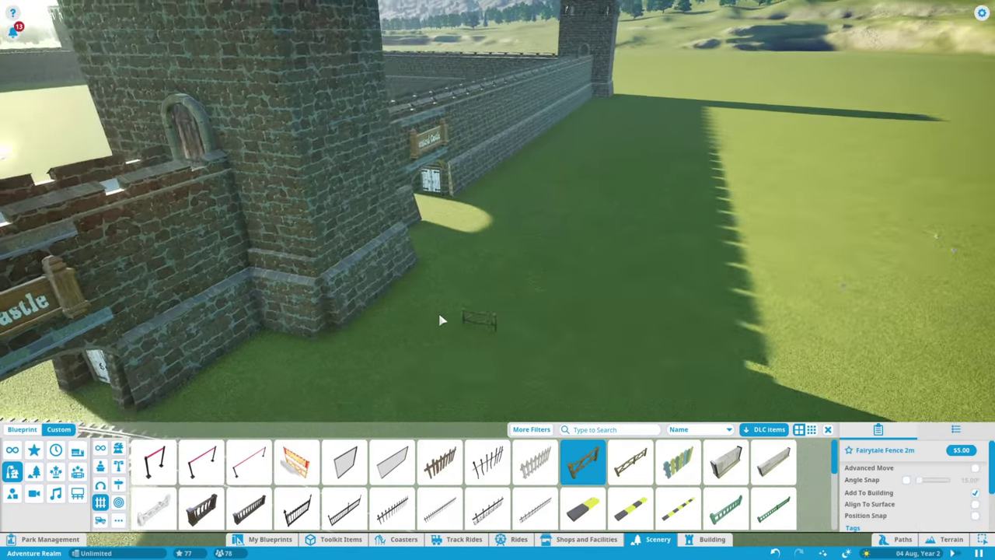
pyautogui.scroll(-1, 381, 497)
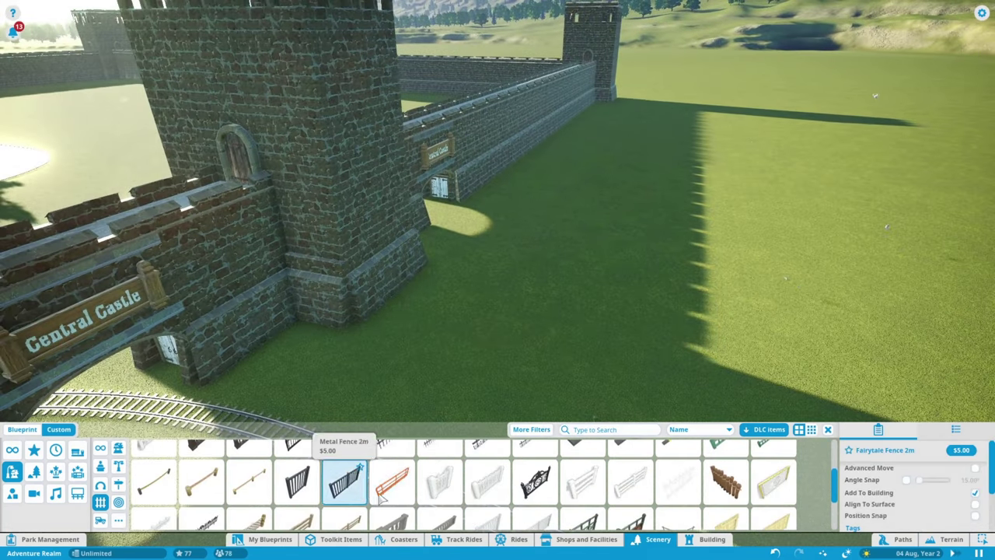
pyautogui.scroll(-2, 381, 499)
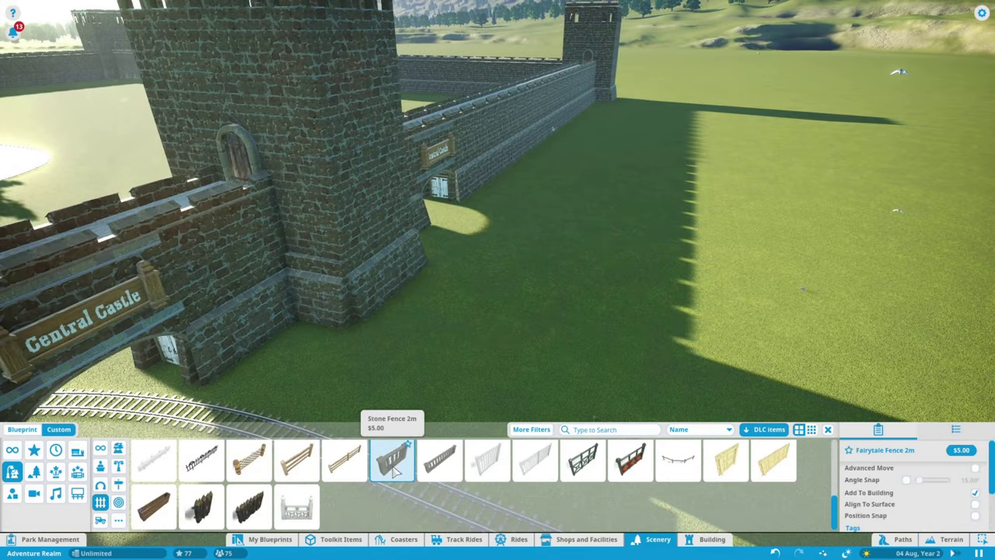
pyautogui.scroll(-6, 453, 302)
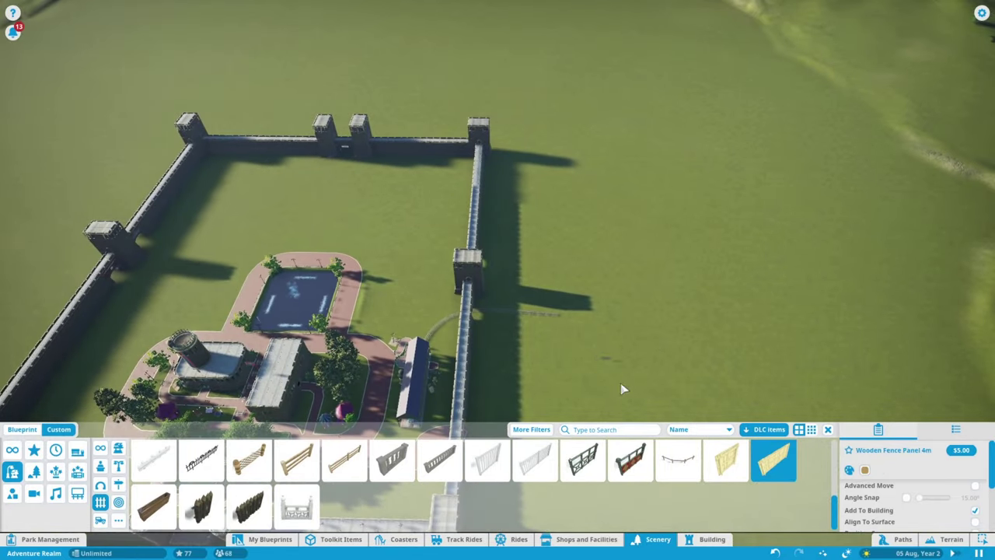
pyautogui.scroll(8, 476, 315)
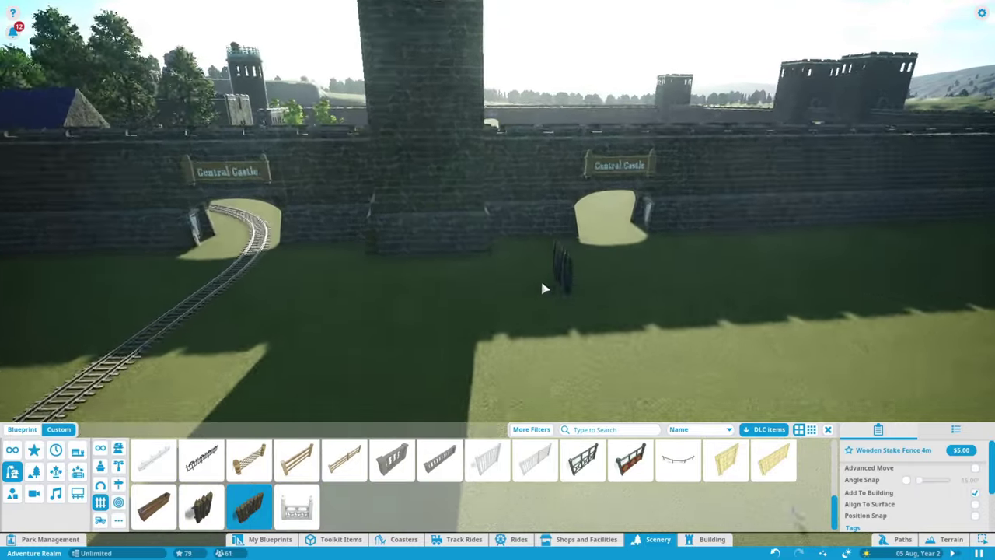
pyautogui.press('e')
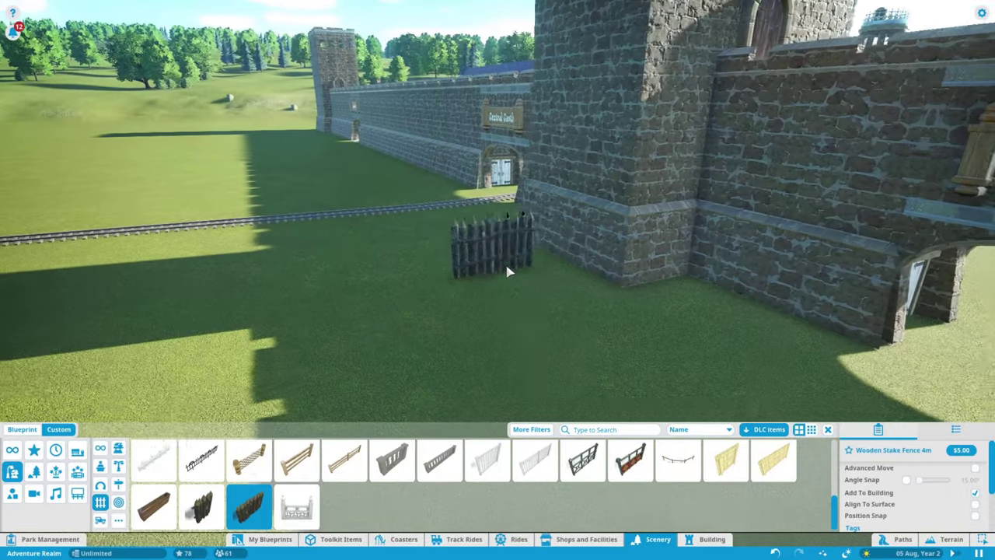
pyautogui.scroll(2, 202, 493)
pyautogui.click(630, 459)
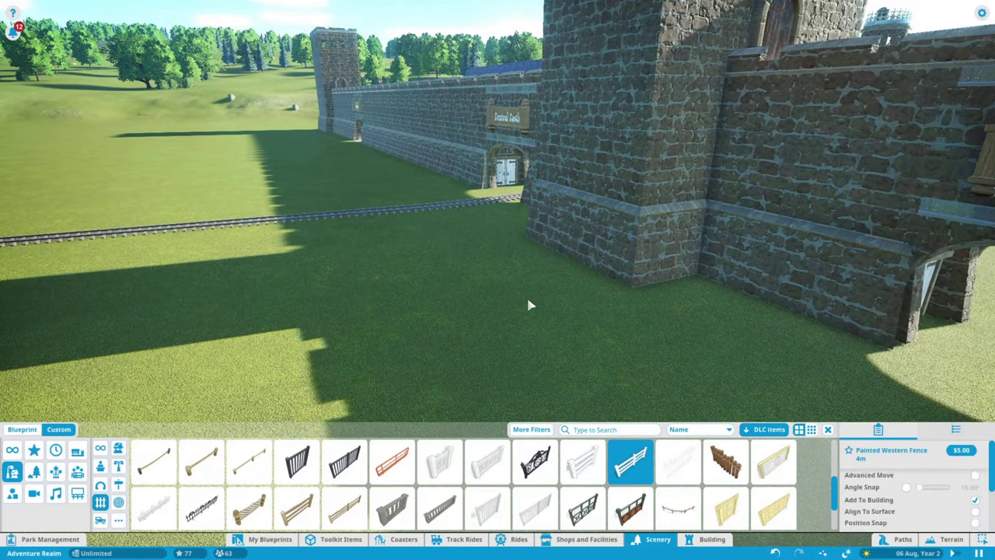
pyautogui.scroll(-2, 393, 465)
pyautogui.click(393, 464)
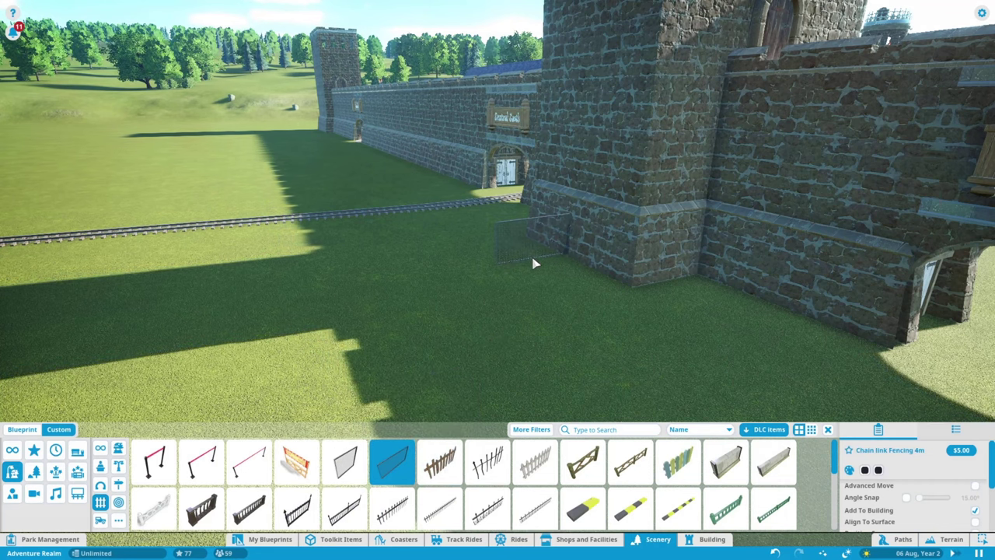
# Step: Box-select the chain link fence, filter to scenery, and place a duplicate extending the line
pyautogui.press('e')
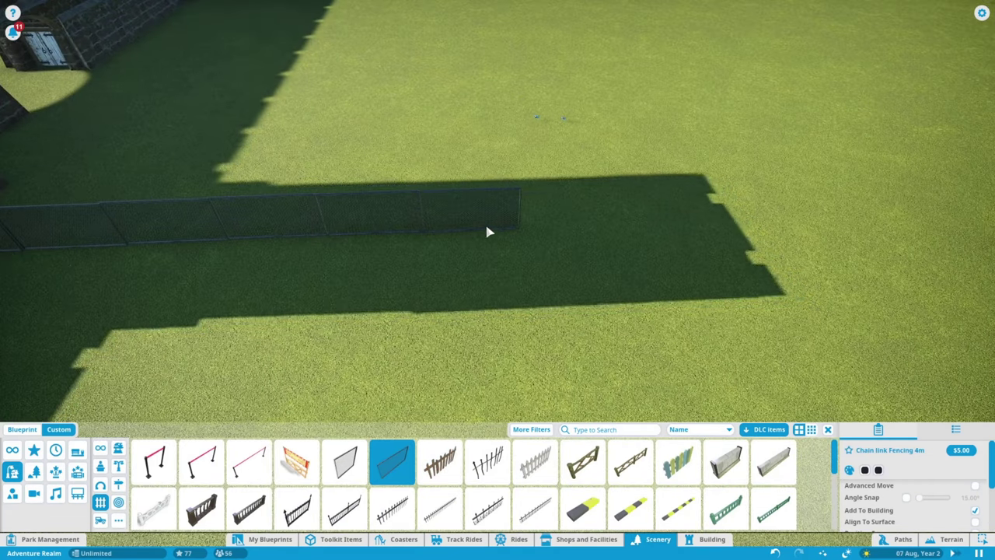
pyautogui.press('w')
pyautogui.scroll(5, 565, 290)
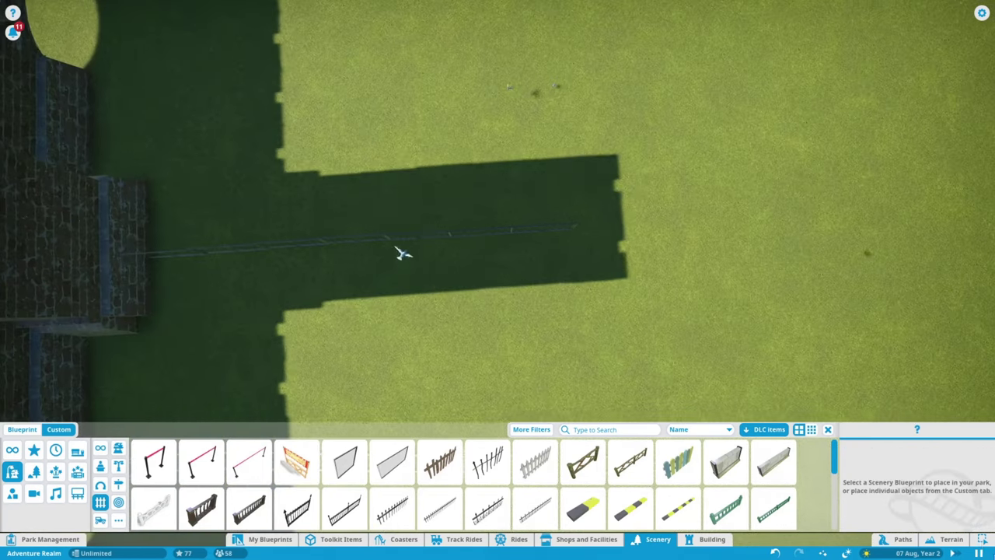
pyautogui.press('m')
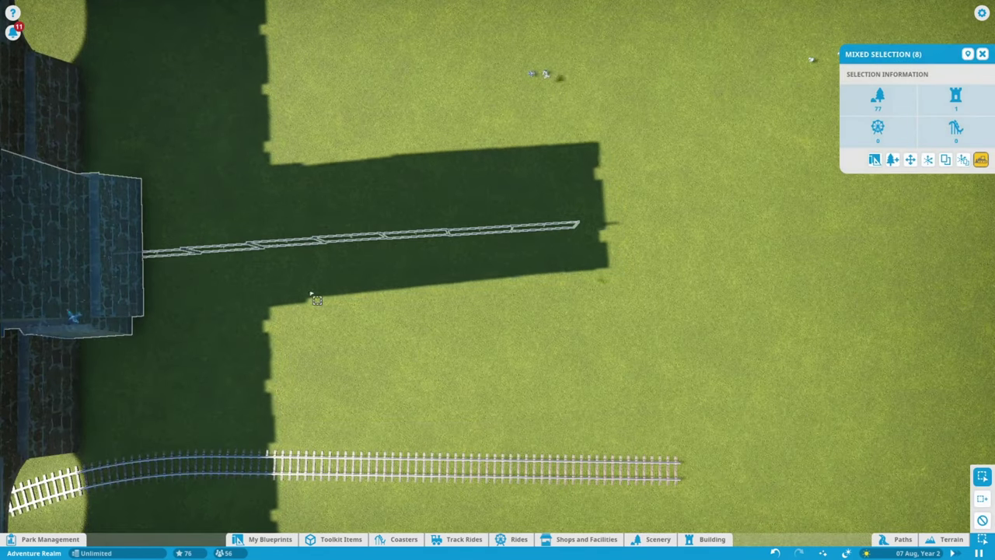
pyautogui.keyDown('ctrl'); pyautogui.click(147, 236); pyautogui.keyUp('ctrl')
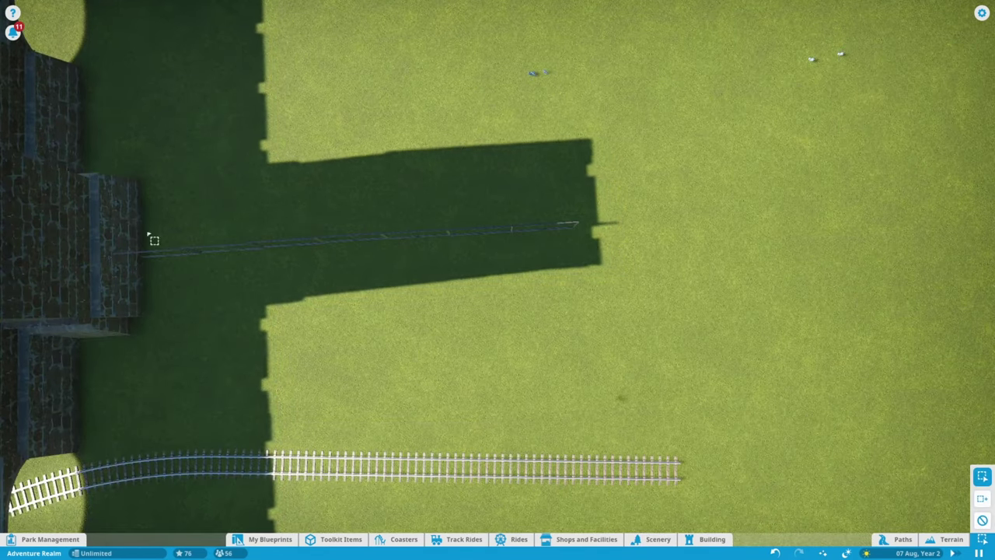
pyautogui.click(950, 164)
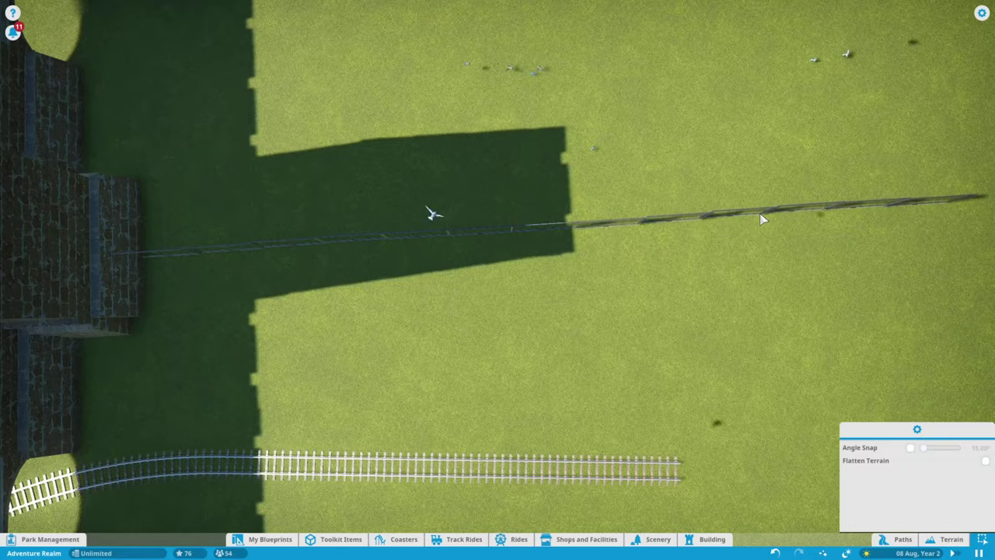
pyautogui.click(762, 220)
pyautogui.scroll(-5, 850, 371)
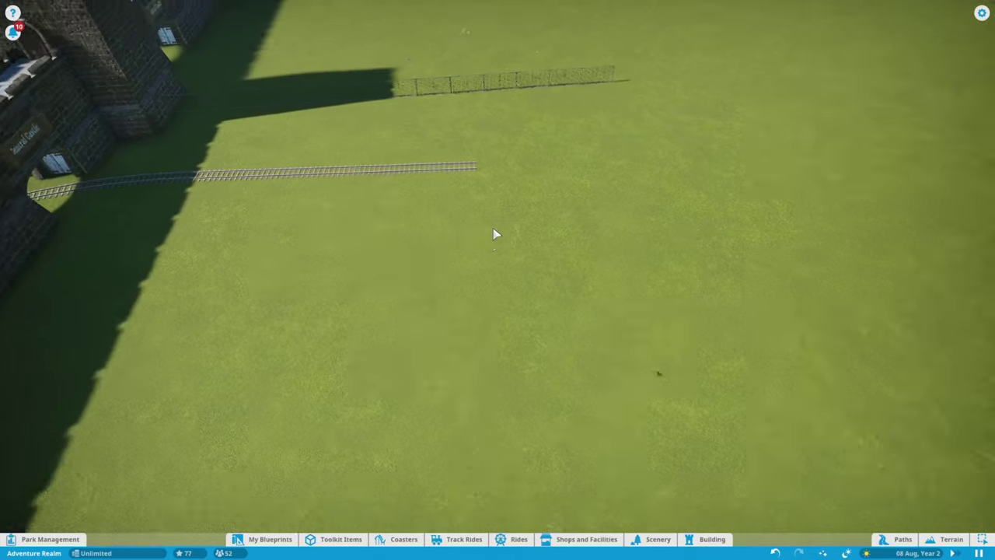
# Step: Resume building the steam train's unfinished track and lay a curved piece from its end
pyautogui.scroll(3, 495, 233)
pyautogui.click(410, 258)
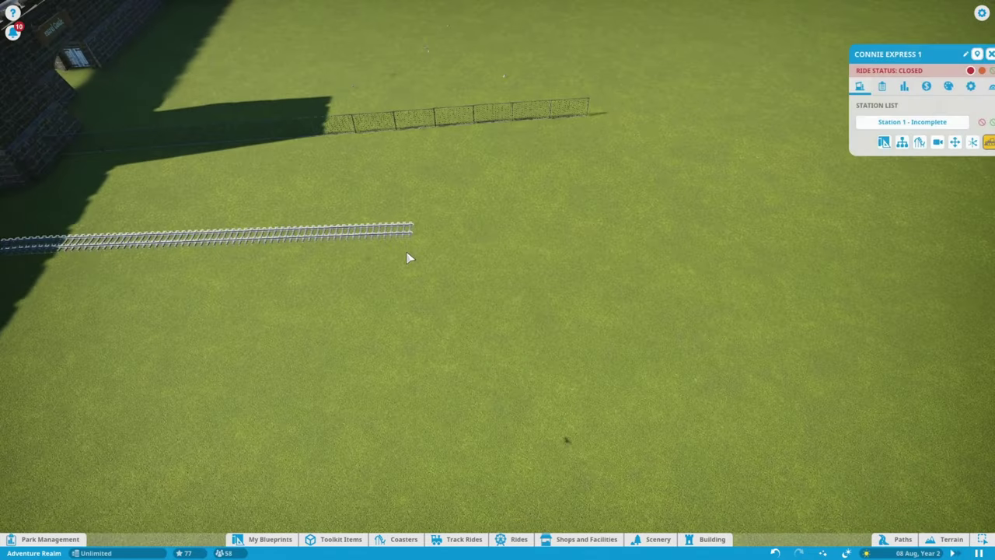
pyautogui.click(922, 122)
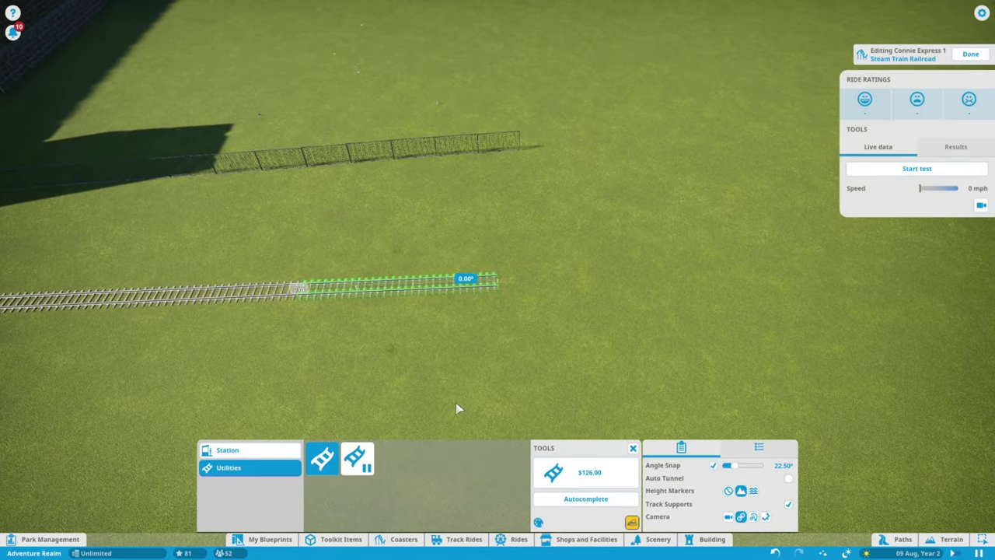
pyautogui.moveTo(466, 280); pyautogui.dragTo(282, 262)
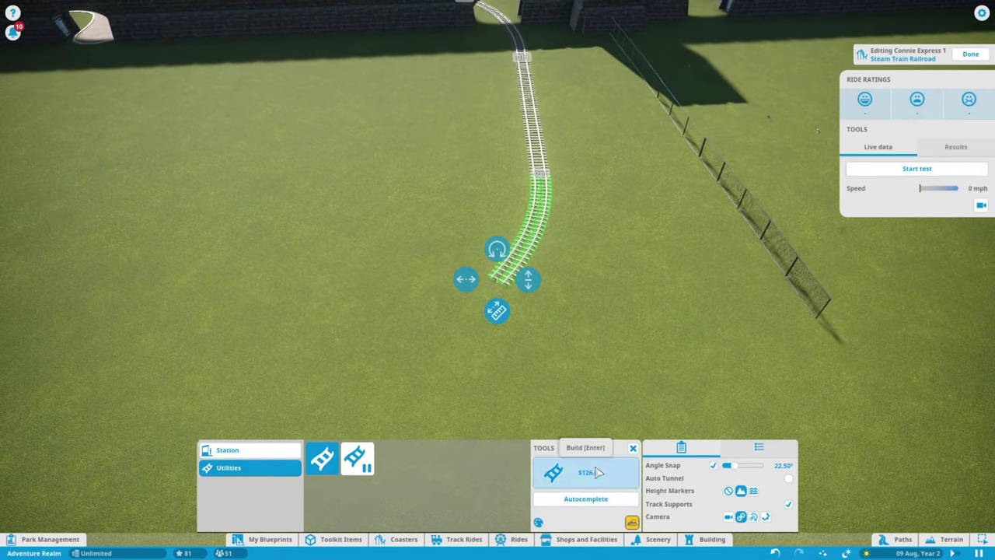
pyautogui.moveTo(467, 280); pyautogui.dragTo(744, 244)
# Step: Build a station piece at the end of the railroad track
pyautogui.click(228, 449)
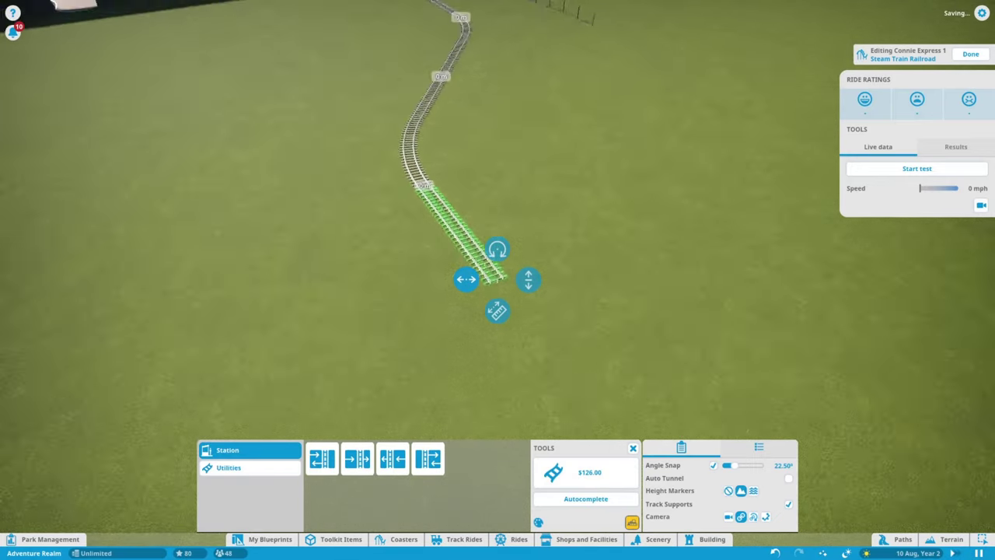
pyautogui.click(358, 459)
pyautogui.click(601, 485)
pyautogui.scroll(-5, 471, 300)
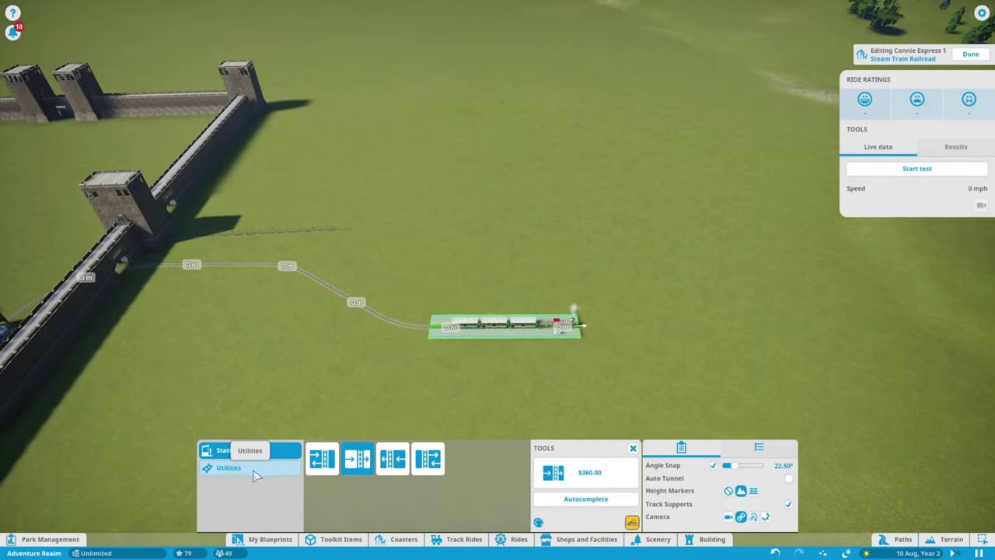
pyautogui.scroll(5, 700, 362)
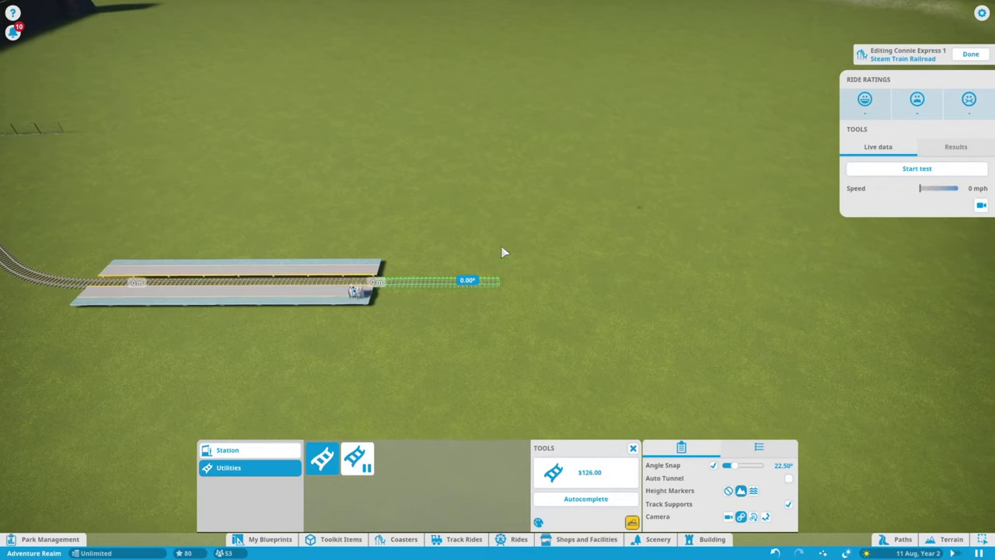
# Step: Lay curved and straight track pieces past the new station
pyautogui.click(518, 366)
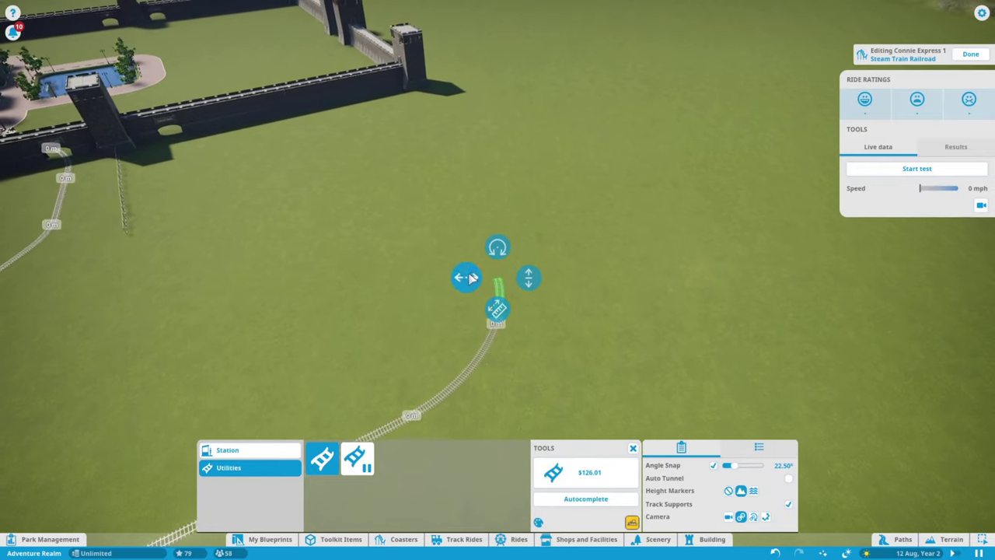
pyautogui.click(395, 460)
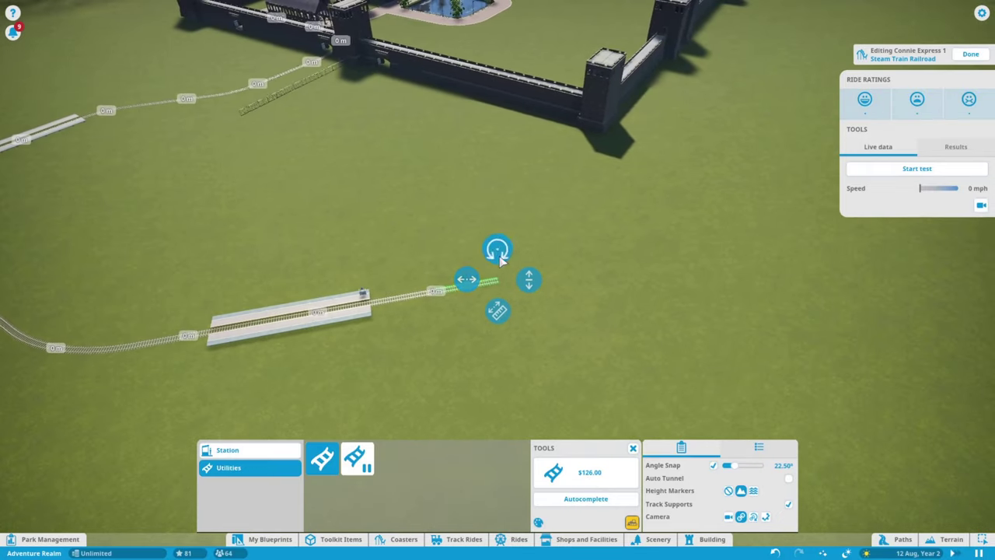
pyautogui.click(592, 472)
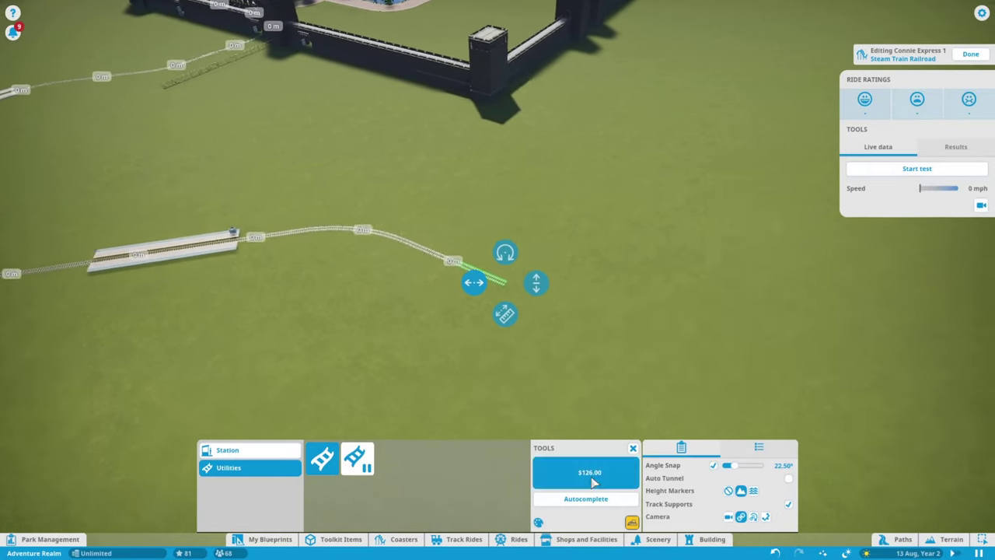
pyautogui.click(524, 270)
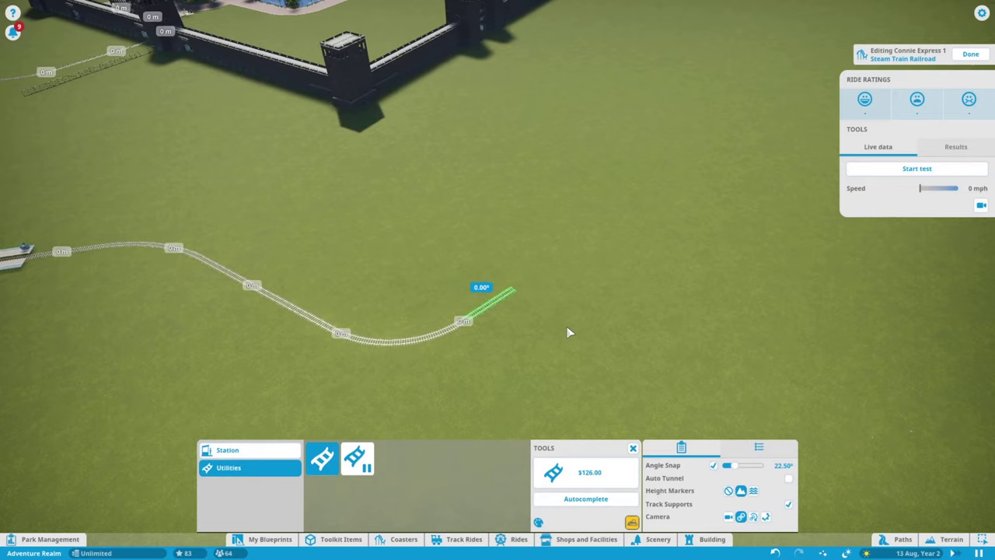
pyautogui.click(439, 344)
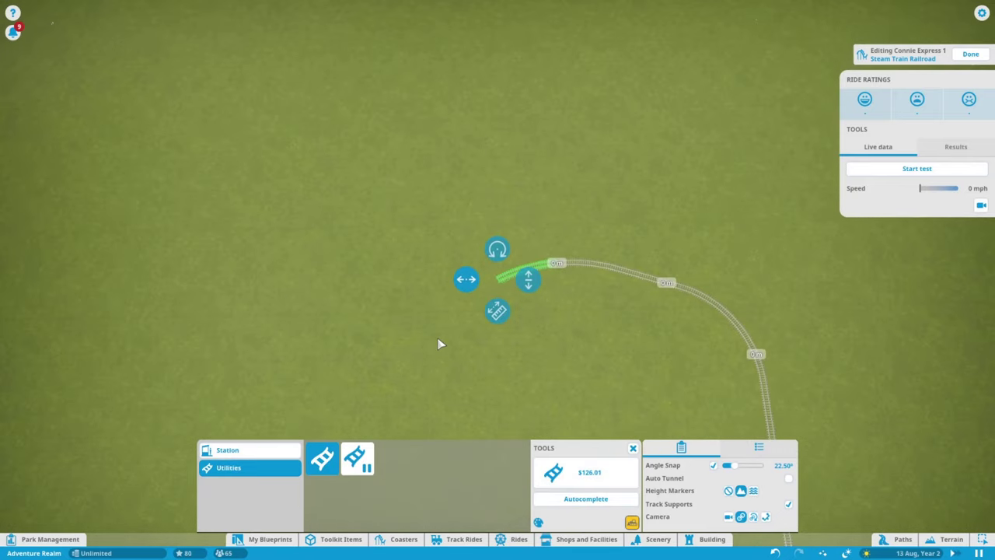
pyautogui.click(609, 475)
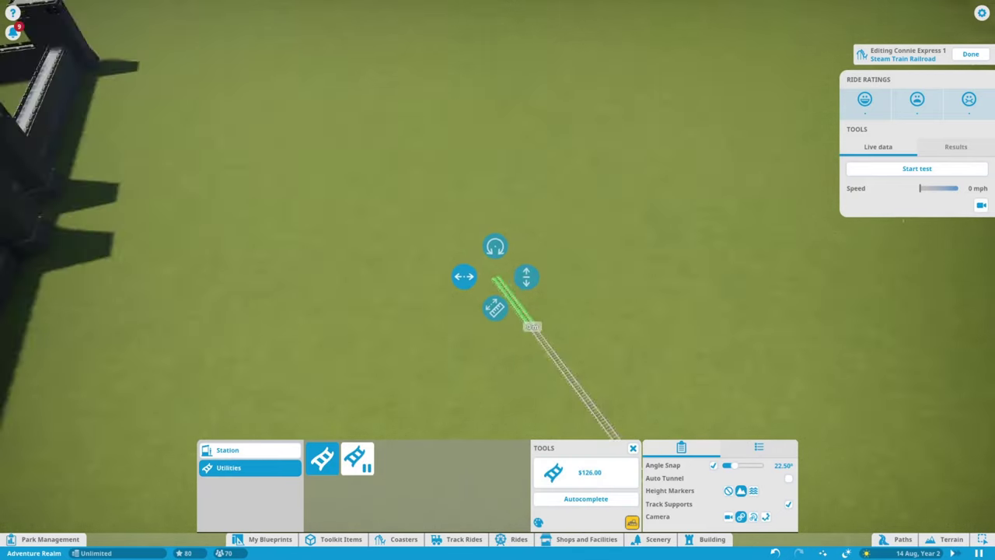
# Step: Add a second station and extend the track with several more pieces
pyautogui.click(228, 450)
pyautogui.click(394, 455)
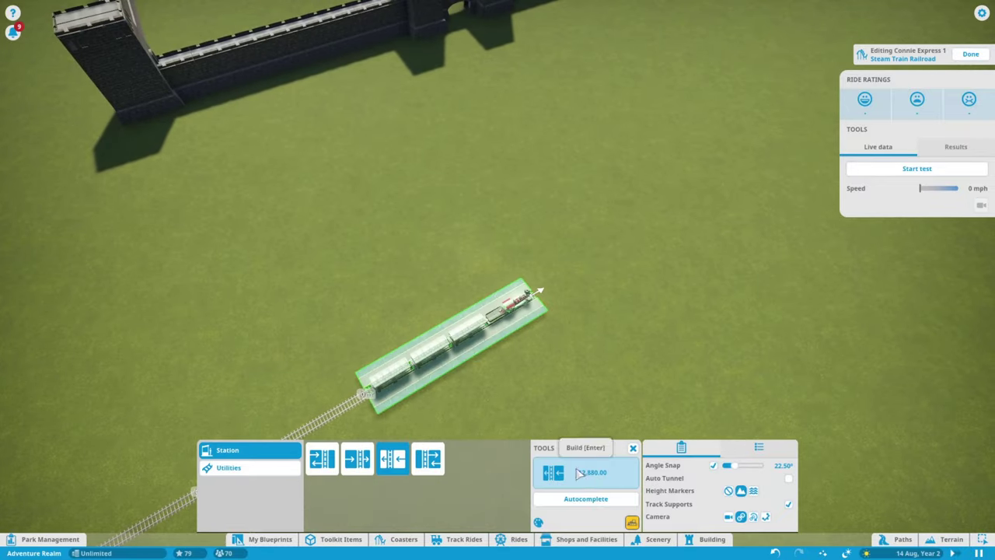
pyautogui.click(589, 472)
pyautogui.click(586, 476)
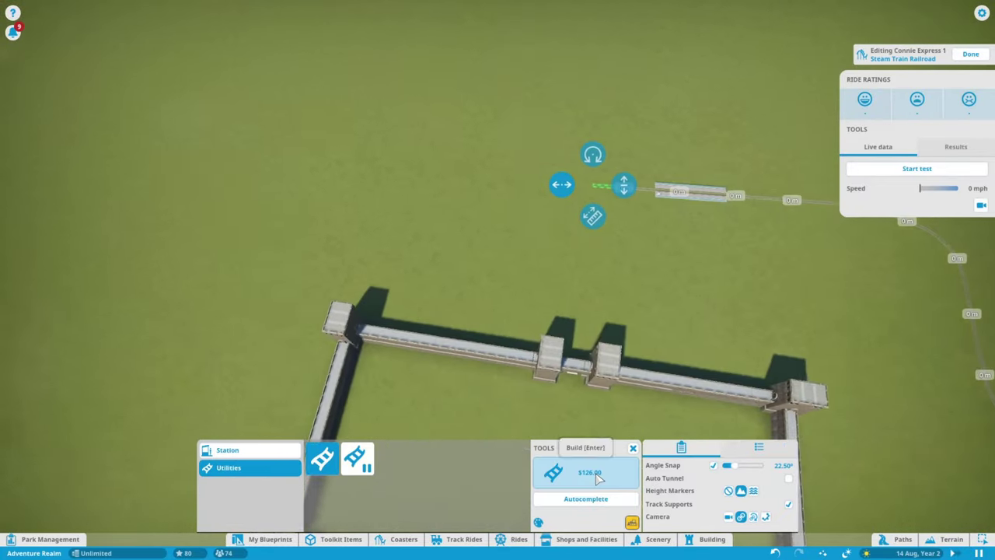
pyautogui.click(598, 479)
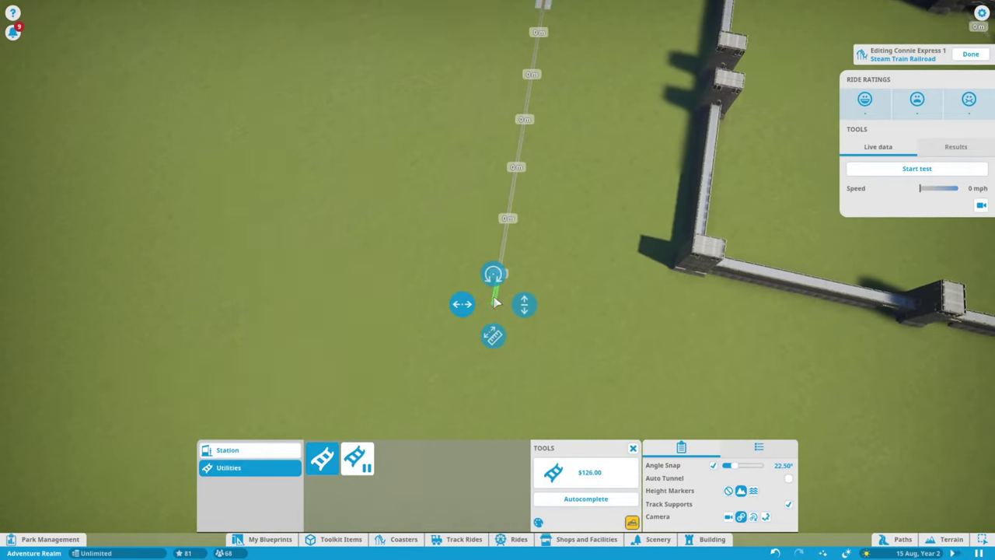
pyautogui.click(552, 472)
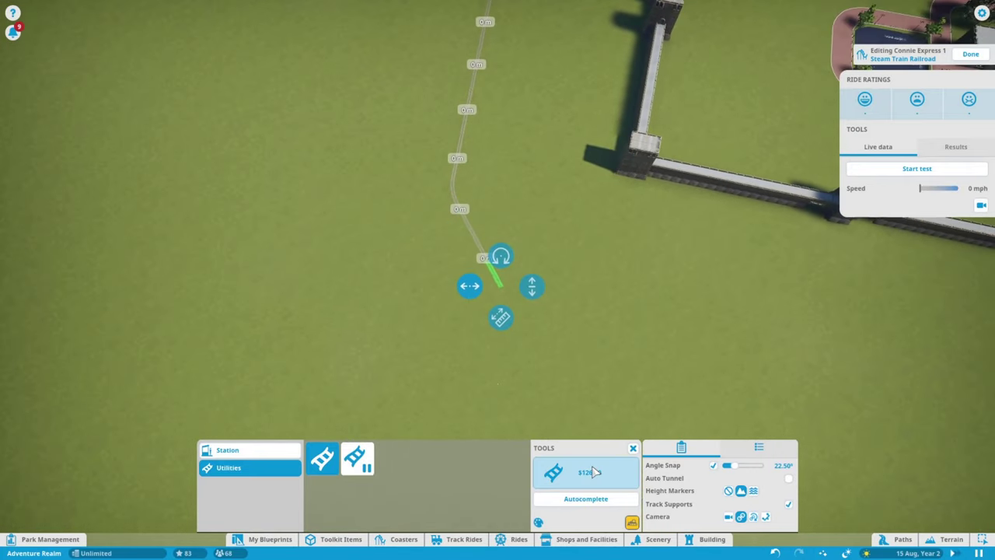
pyautogui.click(553, 472)
pyautogui.moveTo(475, 281)
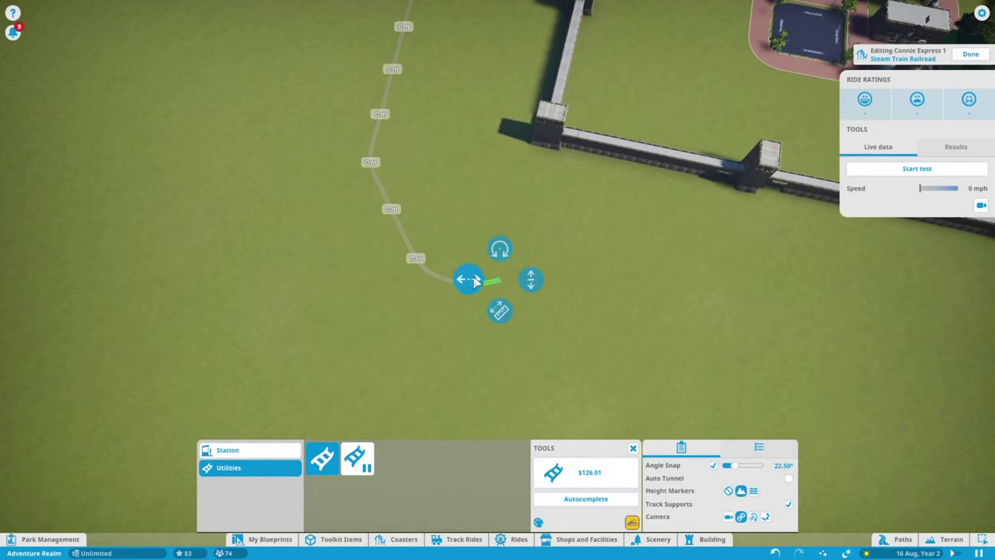
# Step: Add a third station, then a 22.50° curve and straights lengthened toward the castle wall
pyautogui.click(253, 451)
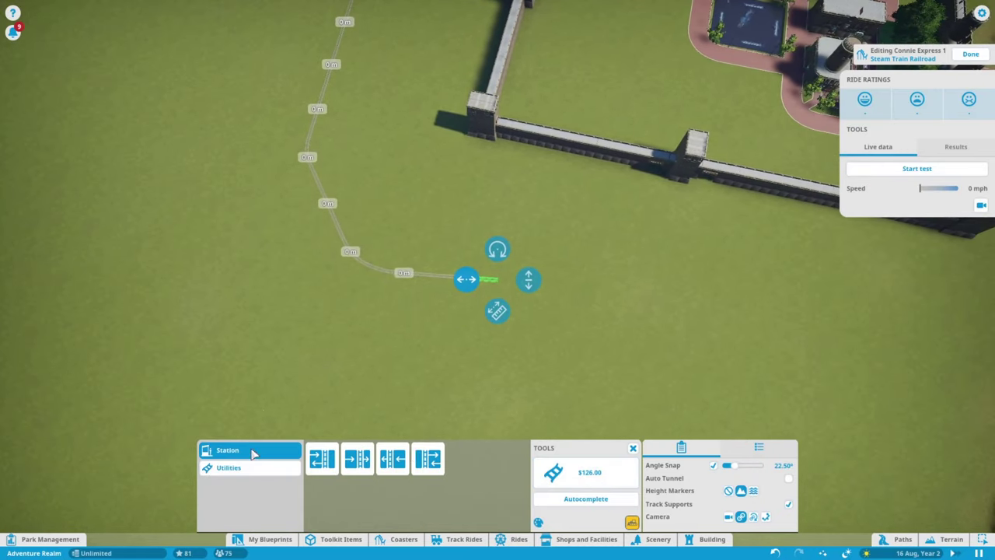
pyautogui.click(606, 483)
pyautogui.click(230, 470)
pyautogui.click(593, 477)
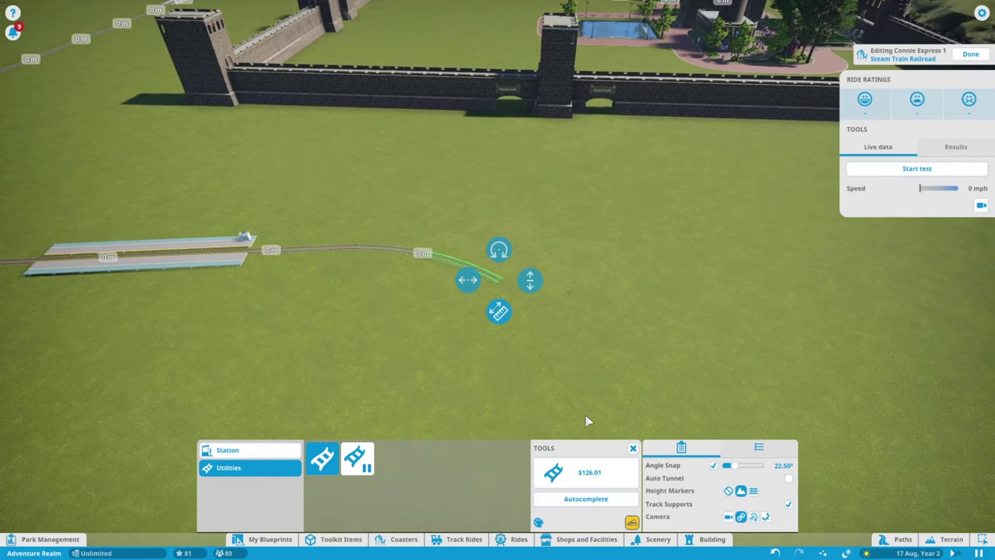
pyautogui.click(484, 283)
pyautogui.click(595, 478)
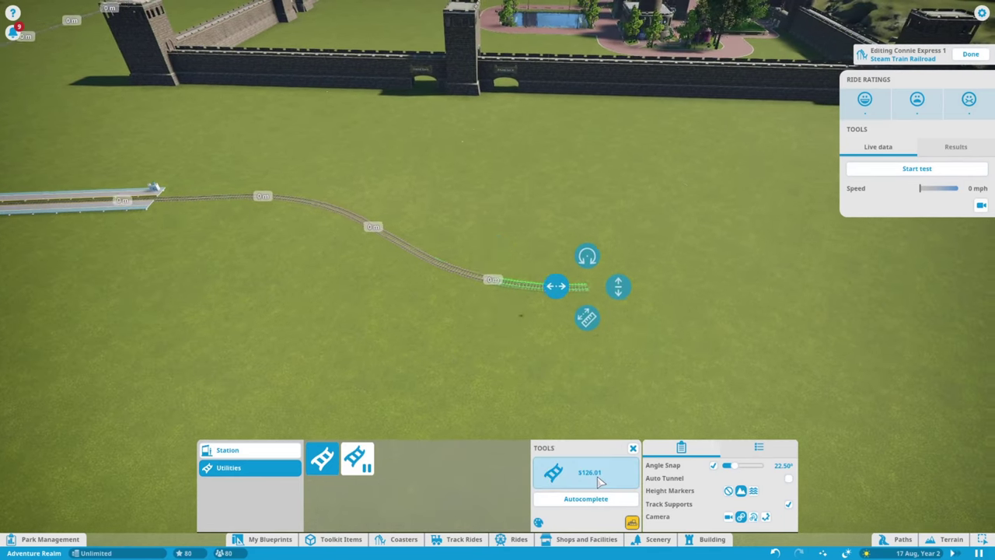
pyautogui.click(596, 478)
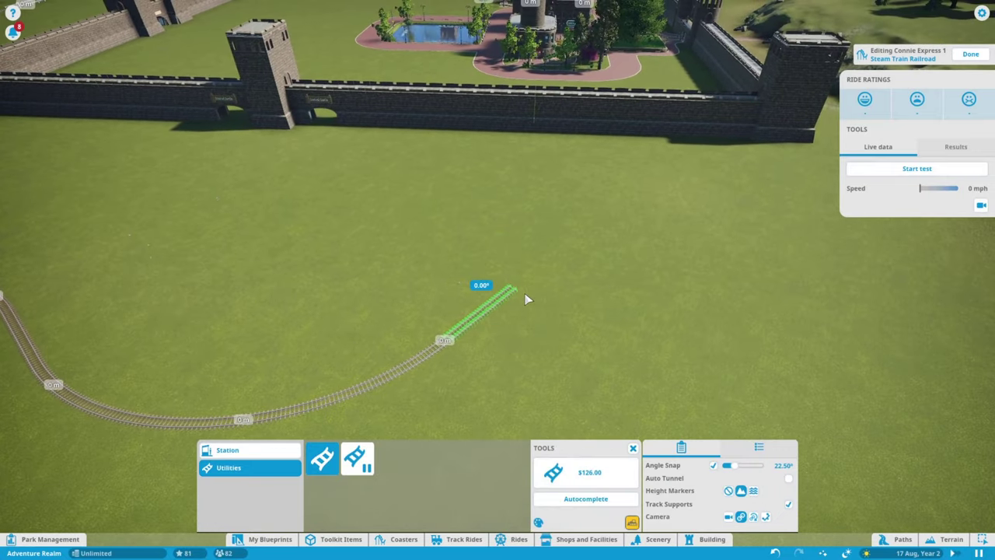
pyautogui.click(596, 477)
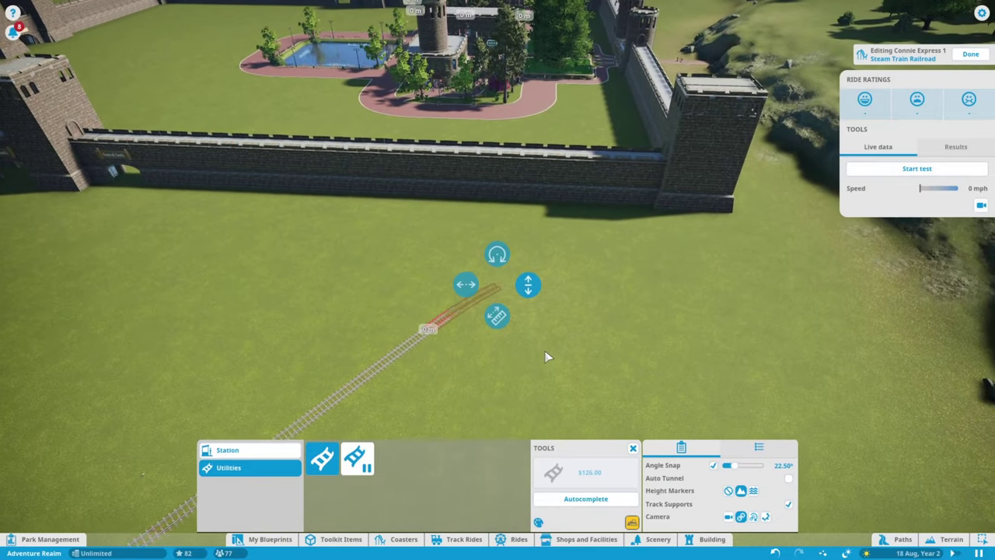
pyautogui.moveTo(498, 311); pyautogui.dragTo(560, 311)
# Step: Reshape the track piece through the castle wall and autocomplete the circuit back to the station
pyautogui.scroll(-5, 451, 194)
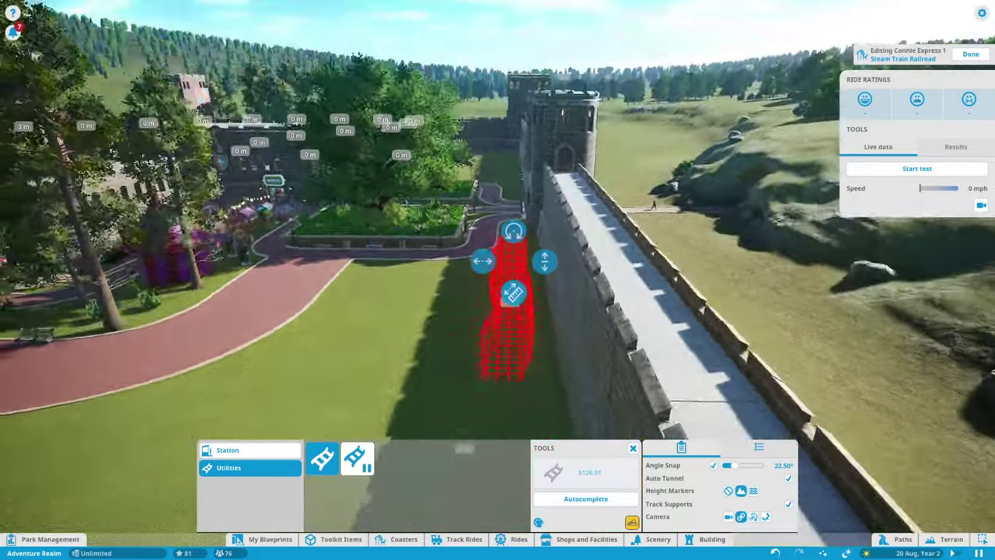
pyautogui.moveTo(278, 354); pyautogui.dragTo(436, 405)
pyautogui.click(598, 503)
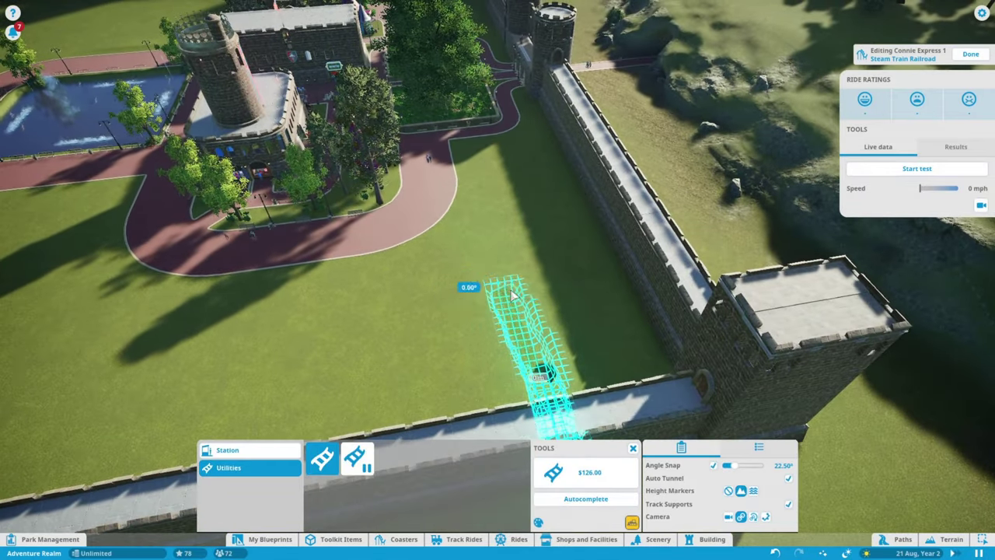
pyautogui.moveTo(513, 241)
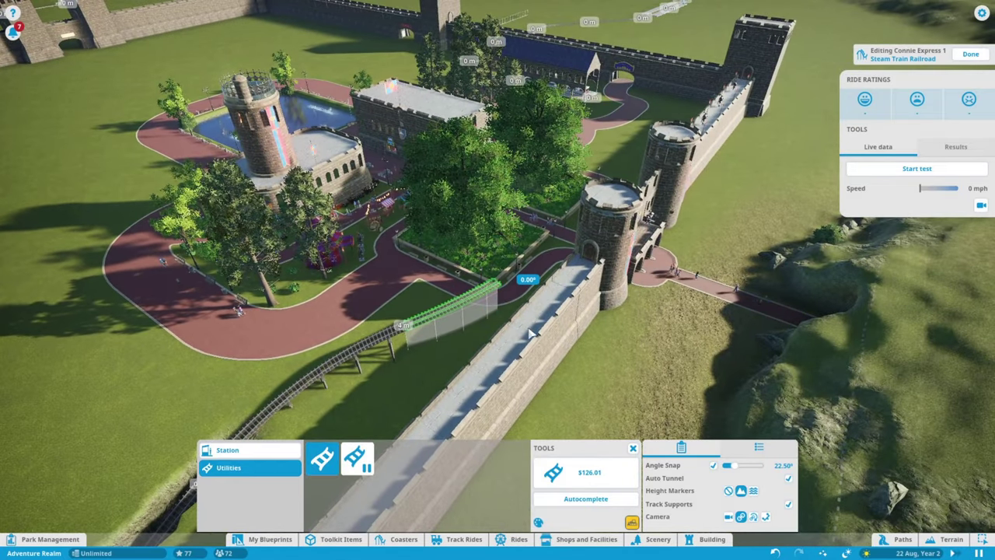
pyautogui.click(573, 501)
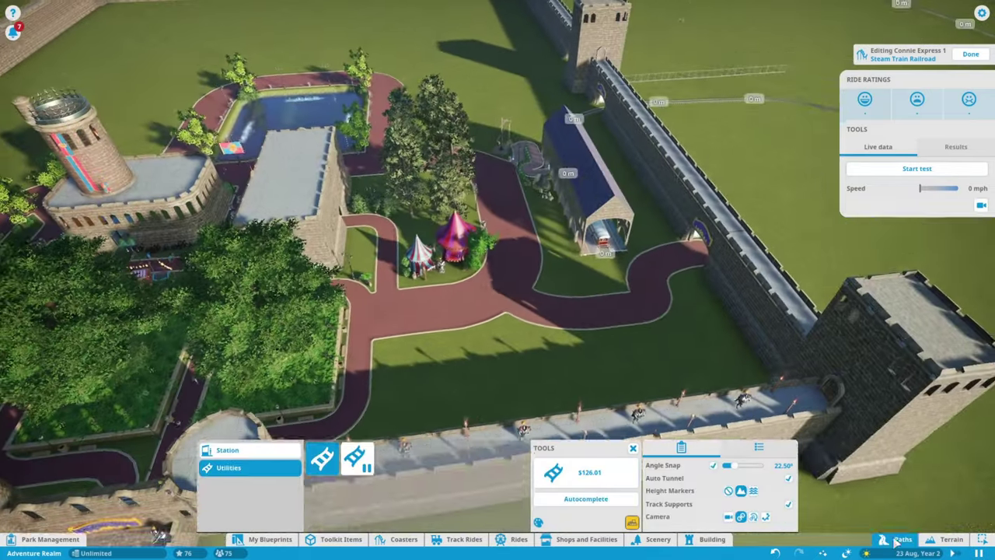
# Step: Exit and reopen track editing, then close it to show the ride's stations over the park
pyautogui.press('p')
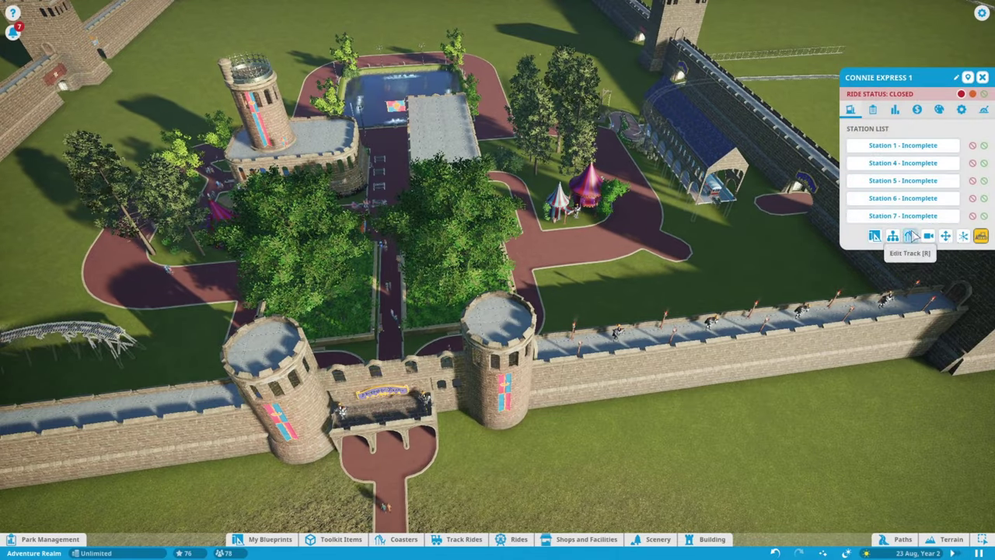
pyautogui.click(912, 236)
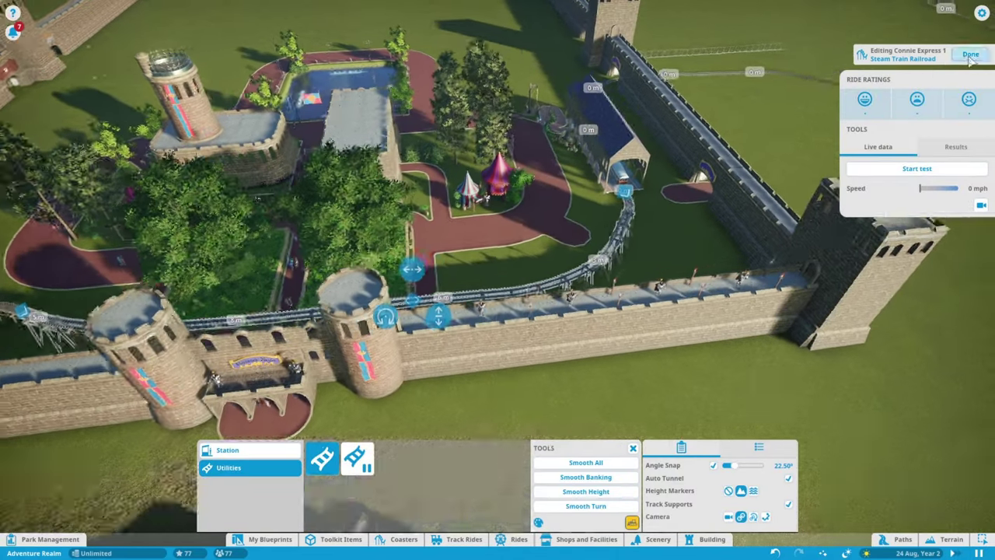
pyautogui.click(971, 56)
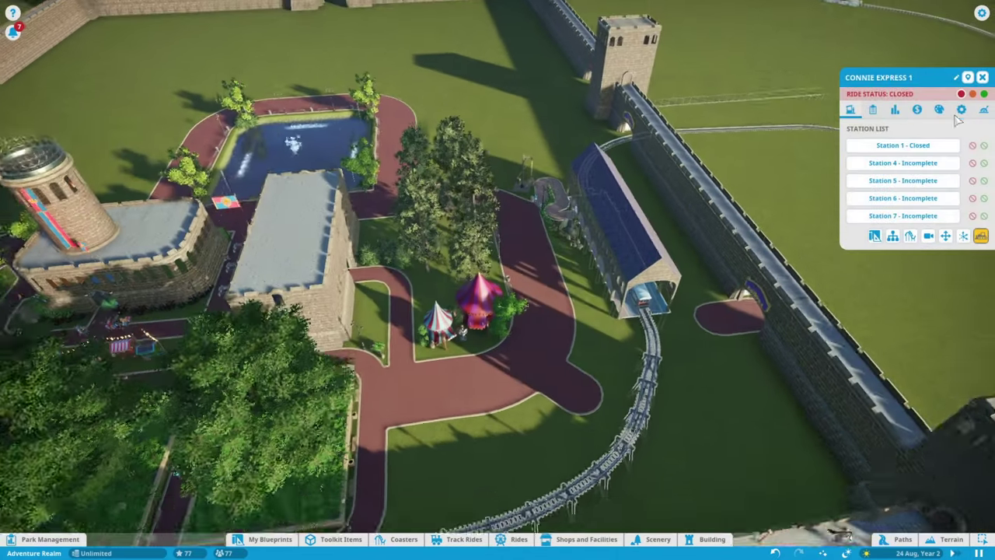
pyautogui.scroll(-8, 699, 242)
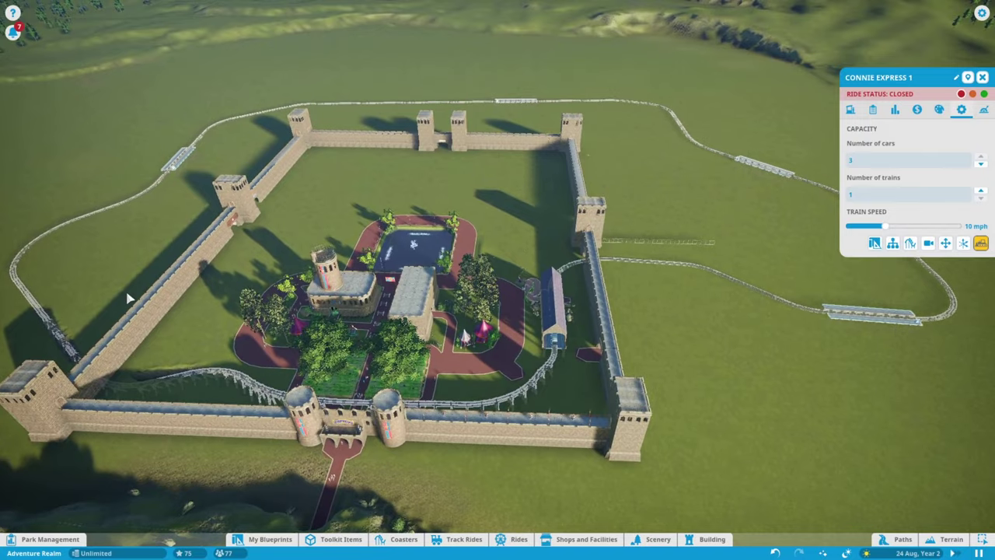
pyautogui.moveTo(128, 297); pyautogui.dragTo(164, 327)
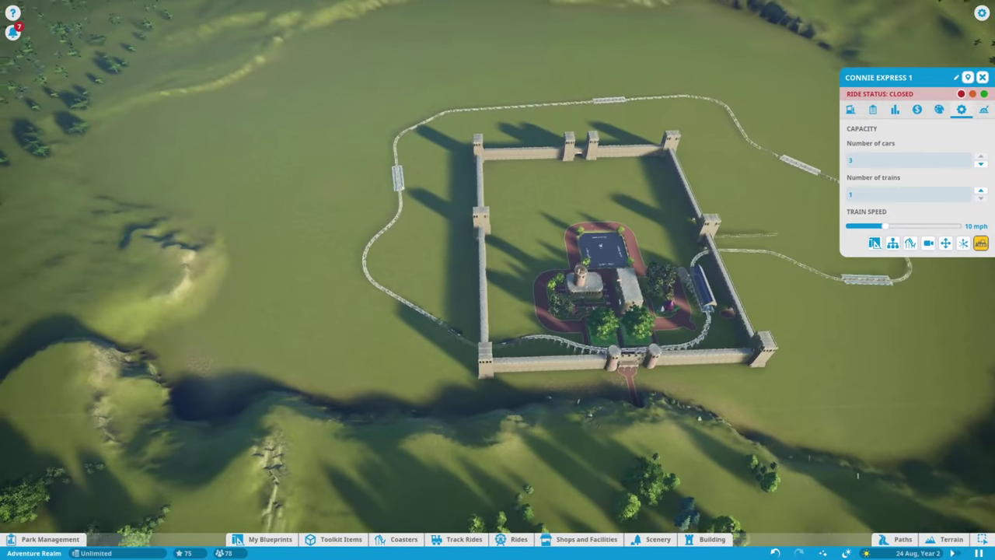
# Step: Reopen the railroad for editing and delete the stray station and straight track pieces
pyautogui.press('a')
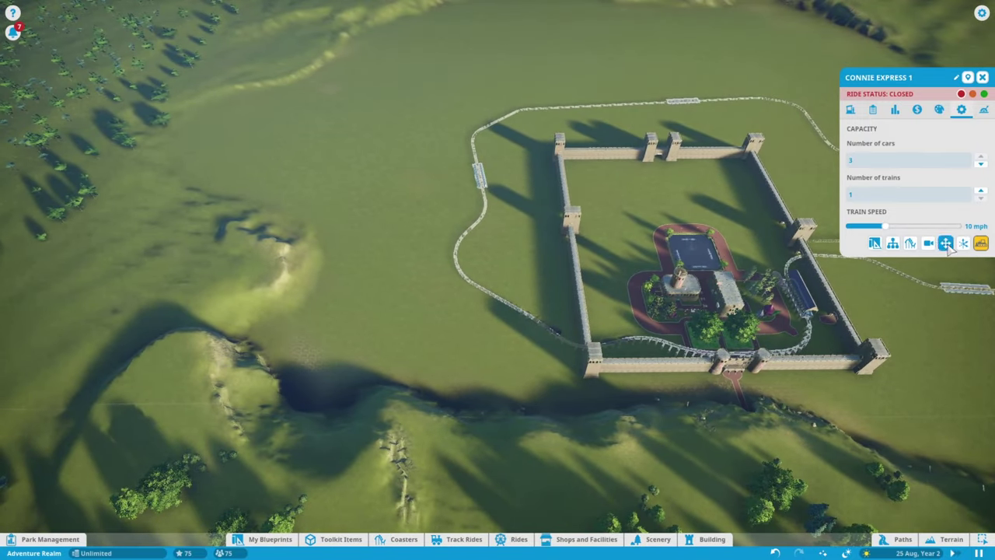
pyautogui.click(946, 244)
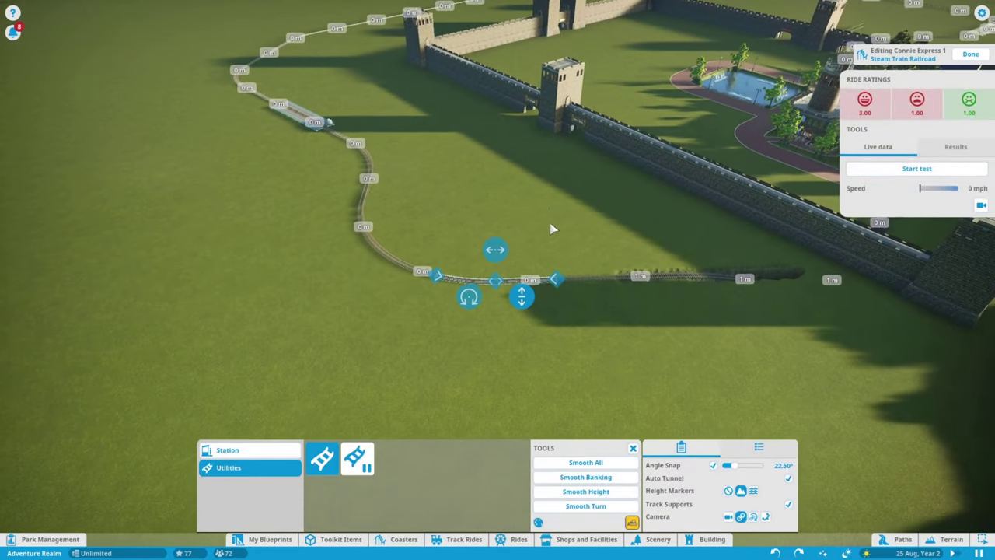
pyautogui.click(257, 451)
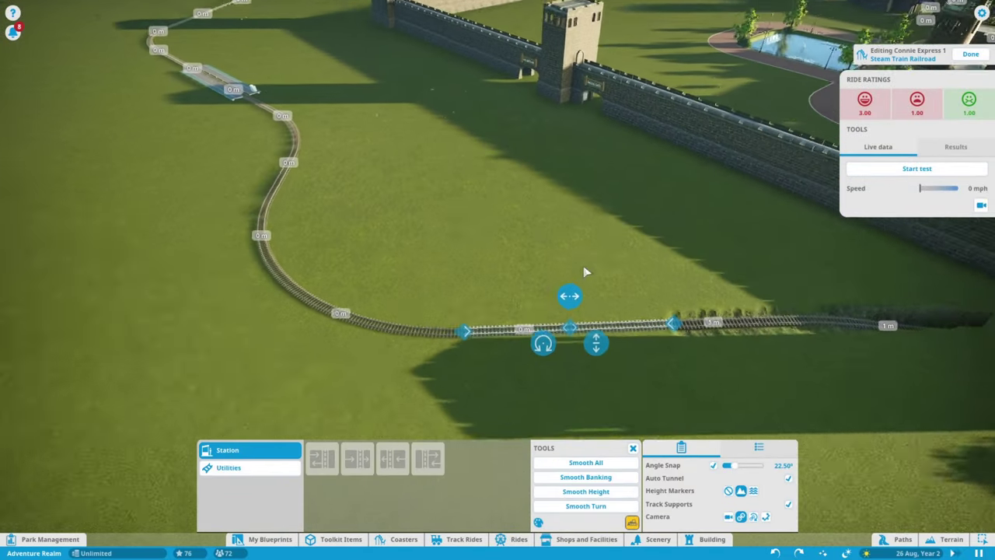
pyautogui.click(333, 464)
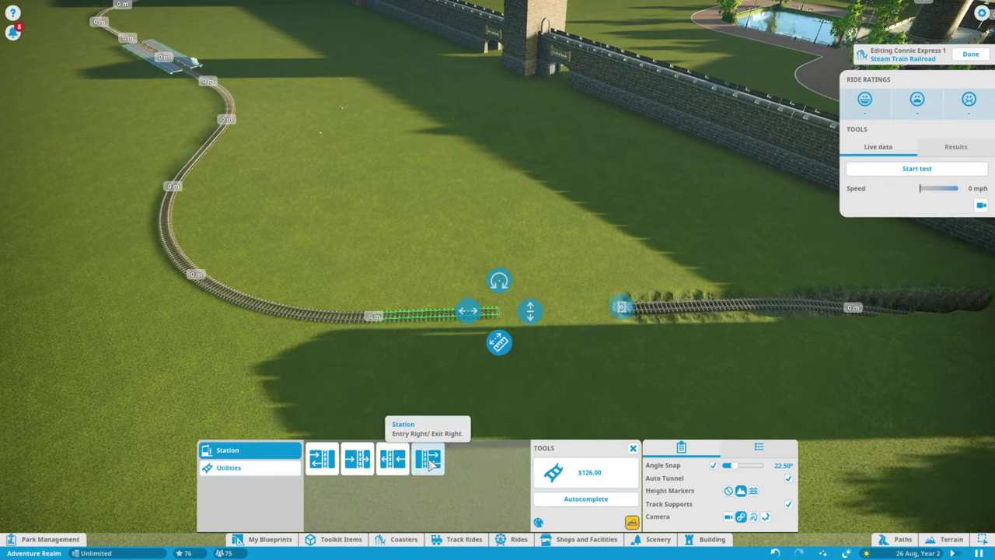
pyautogui.press('Delete')
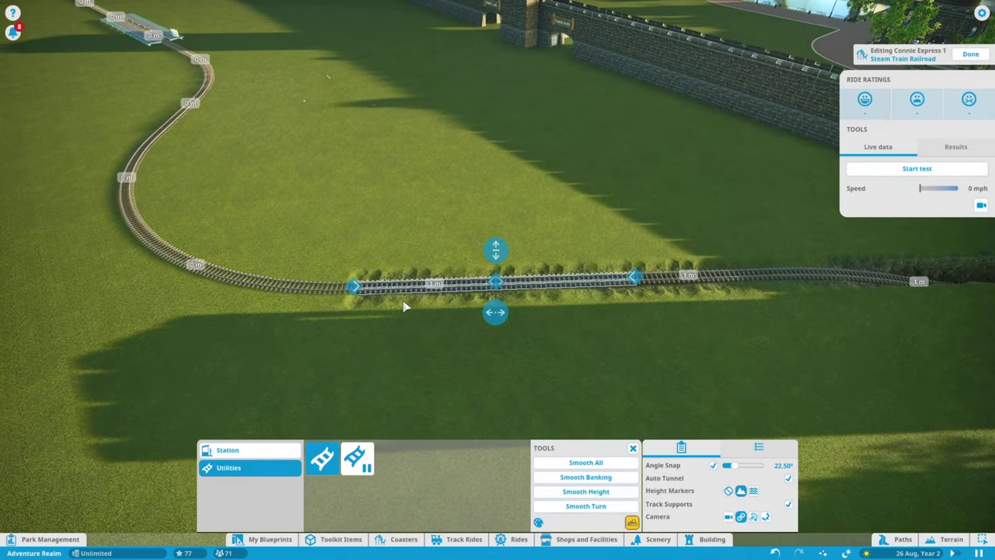
pyautogui.press('Delete')
pyautogui.press('Delete')
pyautogui.press('Delete')
# Step: Place an Entry Right/Exit Left station, lay the final straight pieces, and finish the loop
pyautogui.click(256, 450)
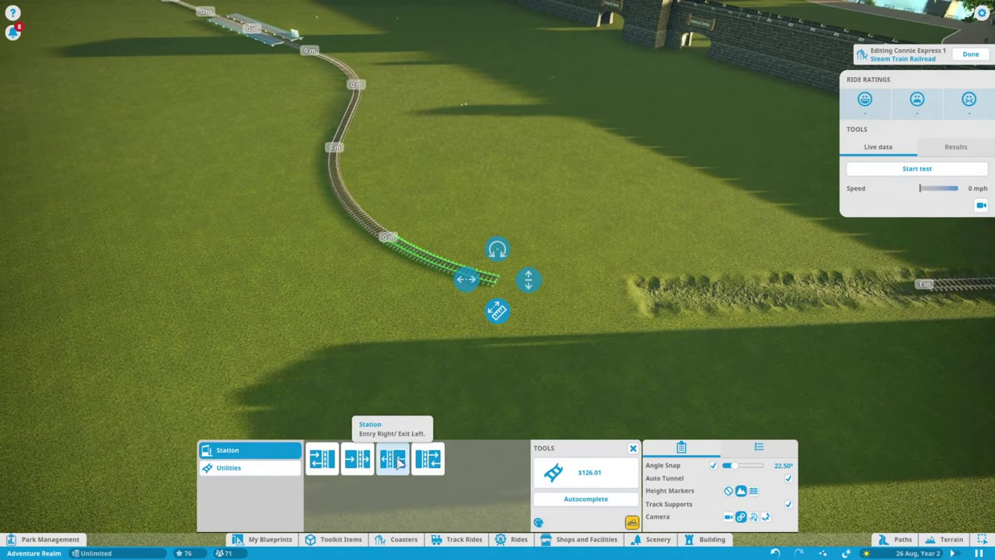
pyautogui.click(357, 458)
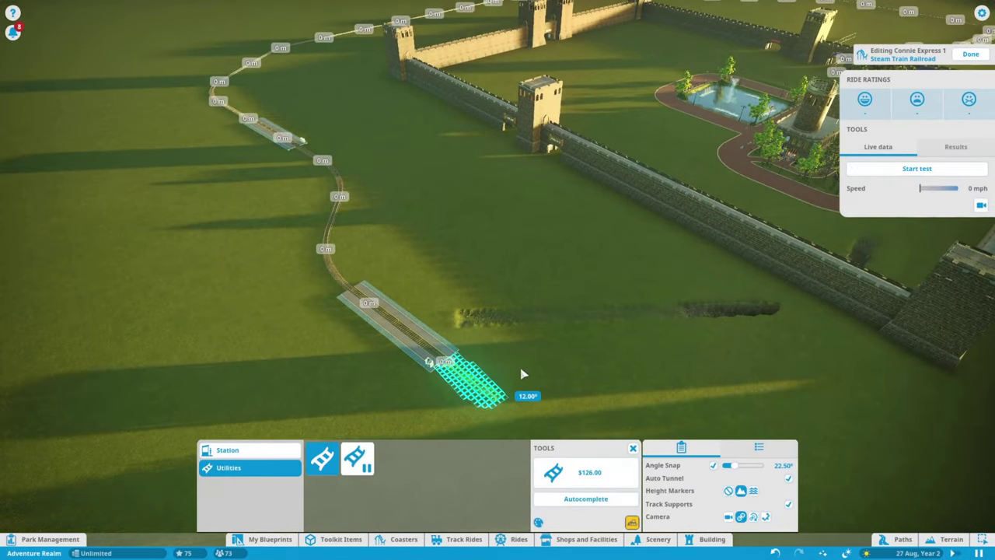
pyautogui.click(523, 374)
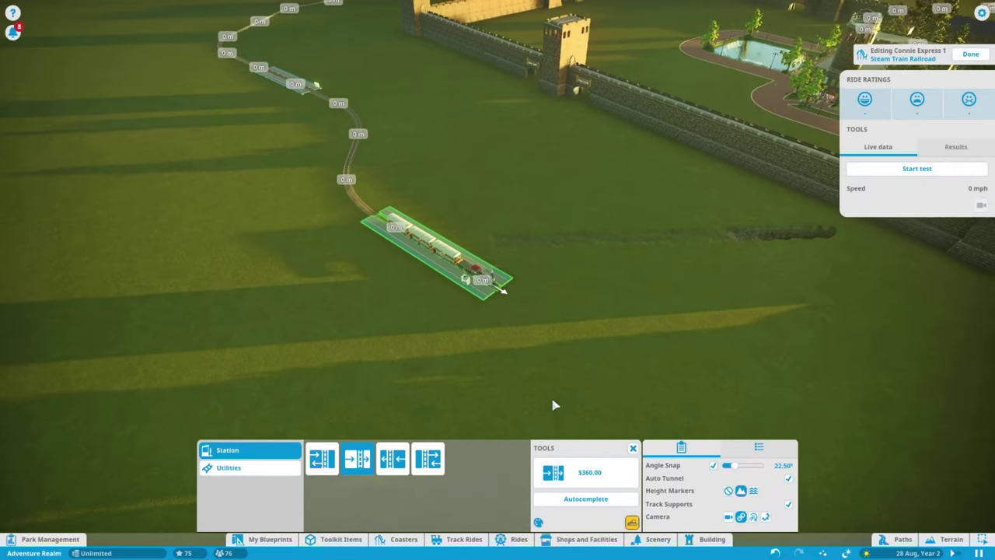
pyautogui.click(229, 467)
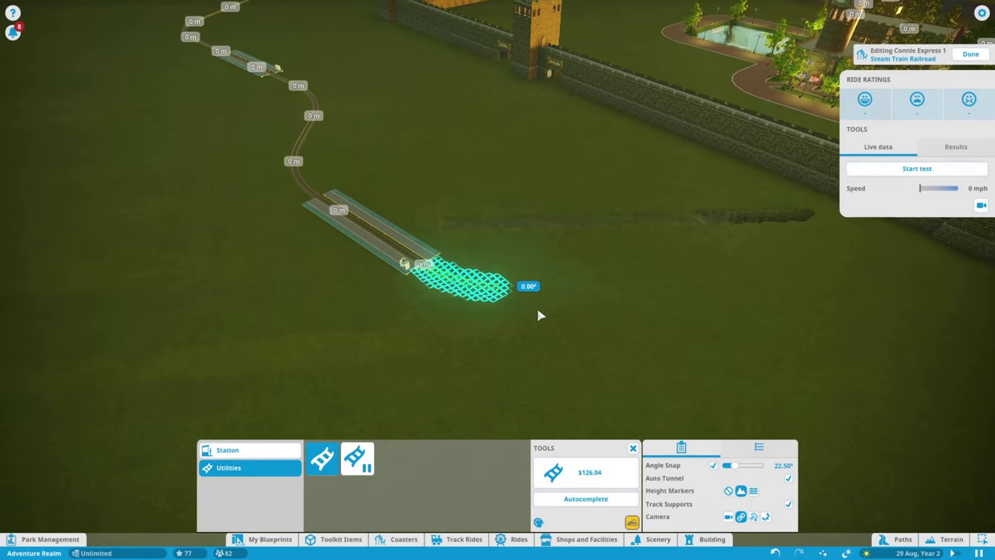
pyautogui.moveTo(471, 276); pyautogui.dragTo(518, 282)
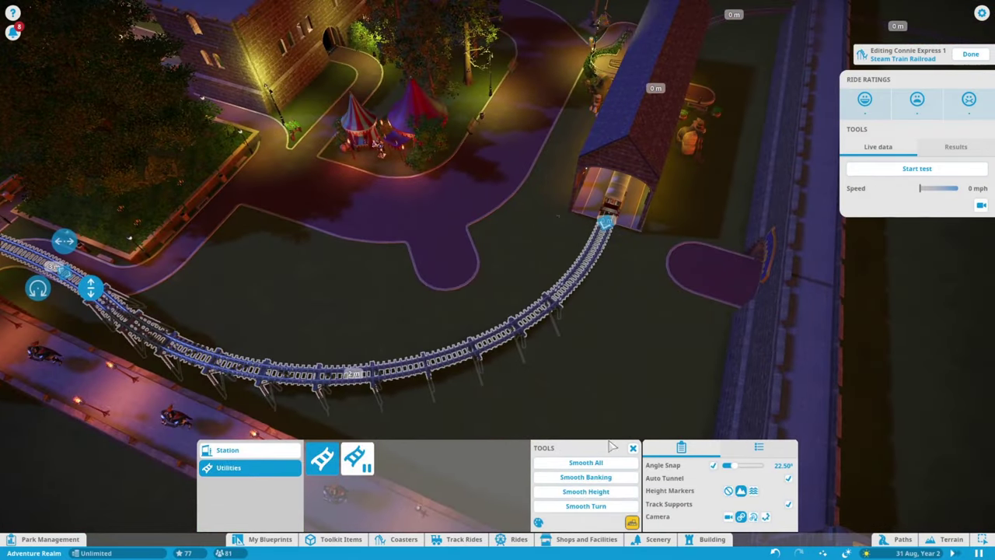
pyautogui.click(970, 54)
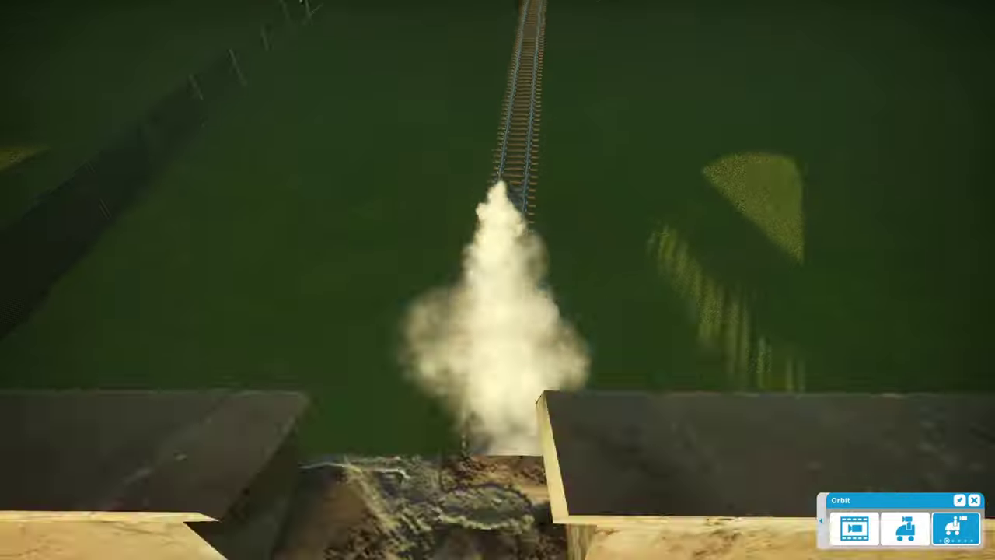
# Step: Leave the train-following camera and zoom around the steam trains circling the castle
pyautogui.scroll(-10, 755, 262)
pyautogui.press('Escape')
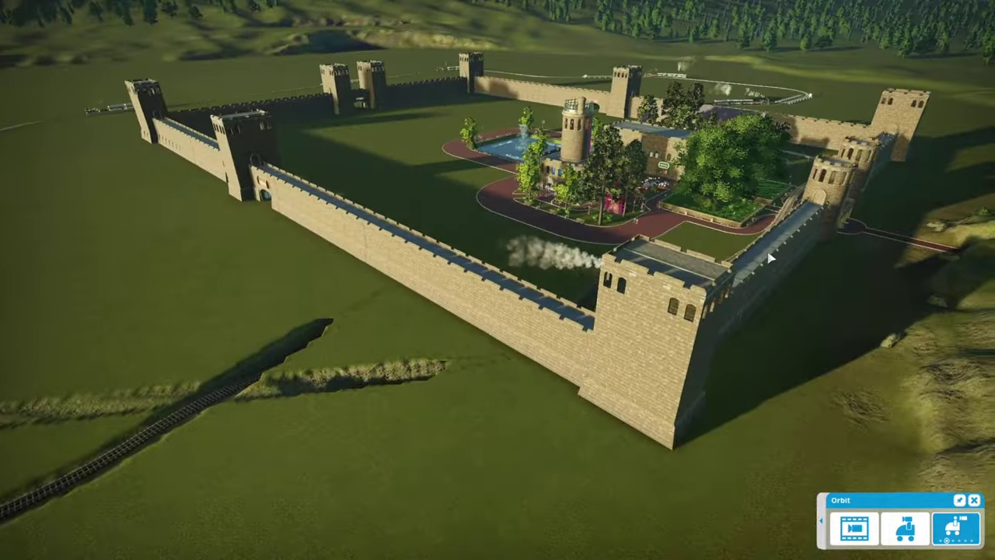
pyautogui.scroll(10, 770, 259)
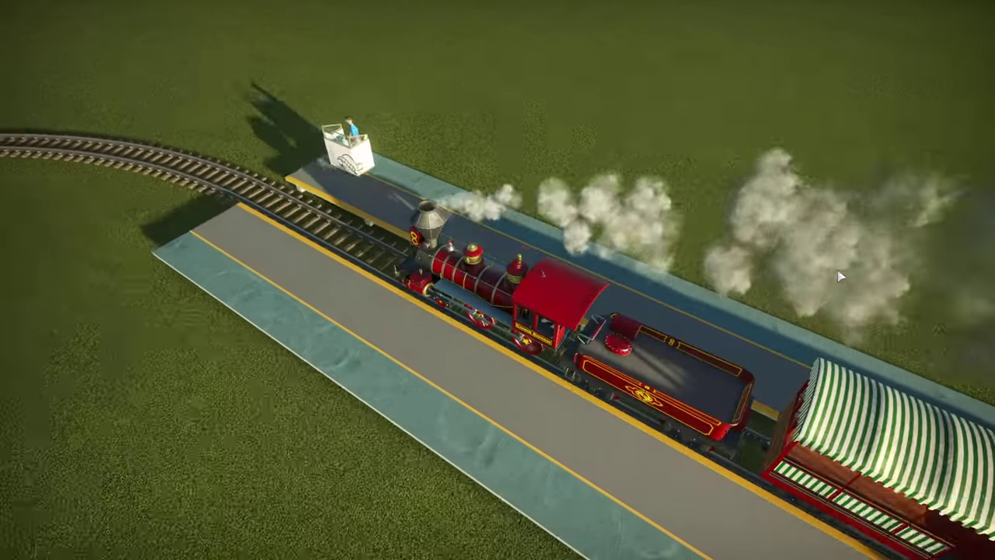
pyautogui.scroll(-5, 840, 276)
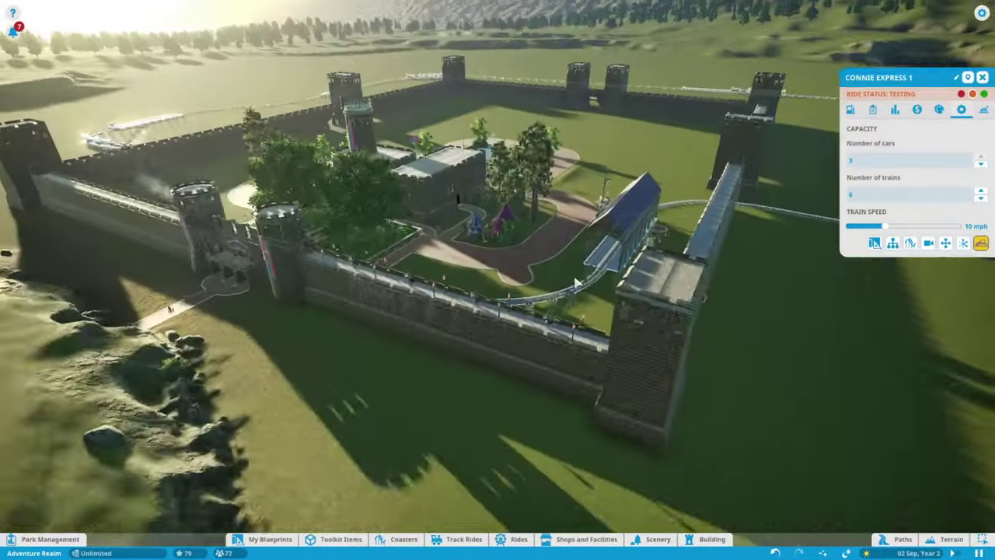
pyautogui.scroll(-5, 577, 283)
pyautogui.scroll(3, 502, 265)
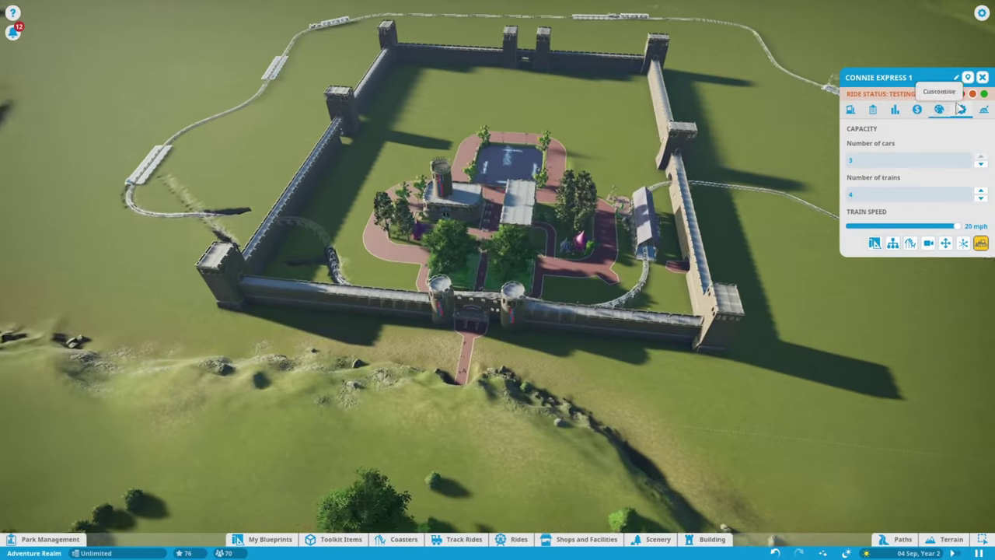
# Step: Close the ride settings, open the path tools, and frame the station area by the tower
pyautogui.press('Escape')
pyautogui.scroll(10, 751, 288)
pyautogui.press('p')
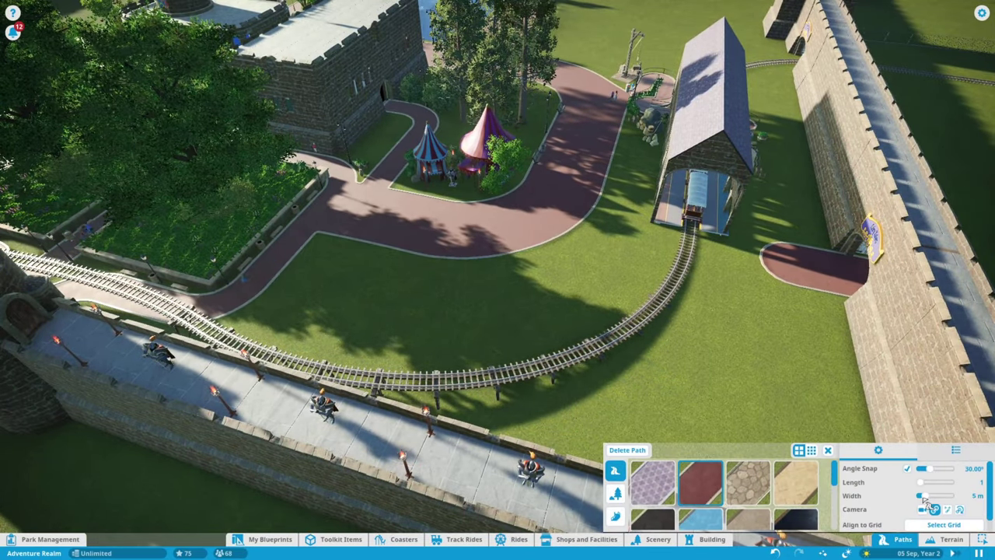
pyautogui.press('a')
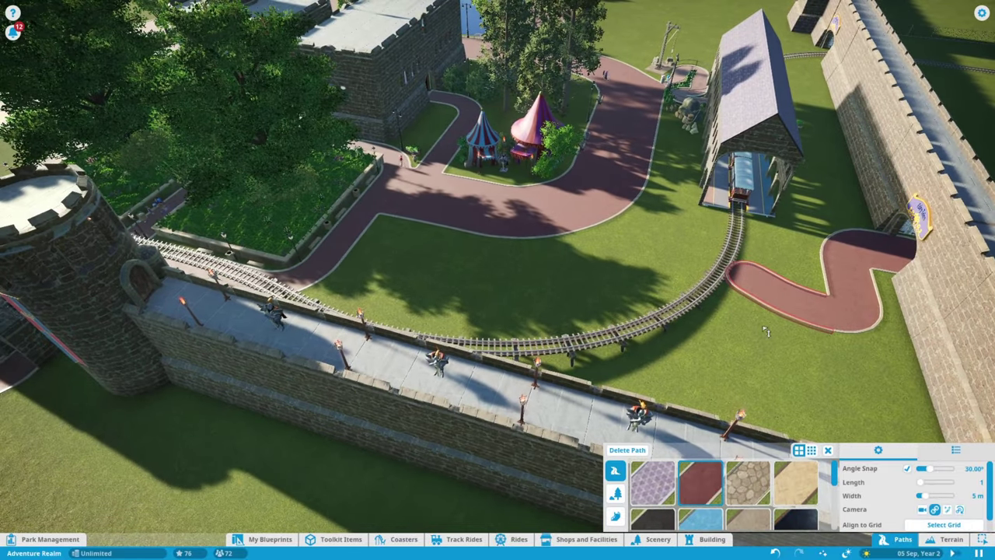
pyautogui.scroll(-5, 811, 291)
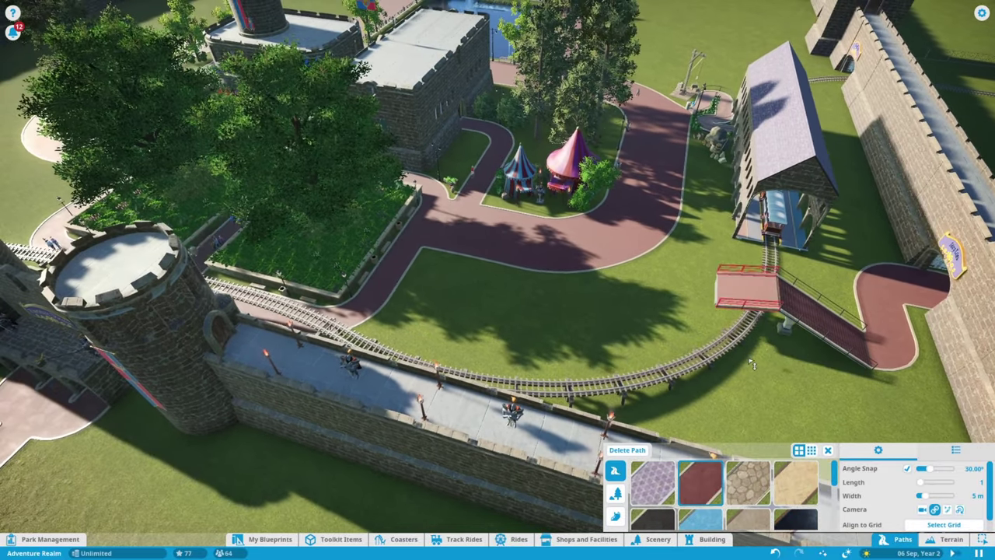
pyautogui.scroll(5, 742, 302)
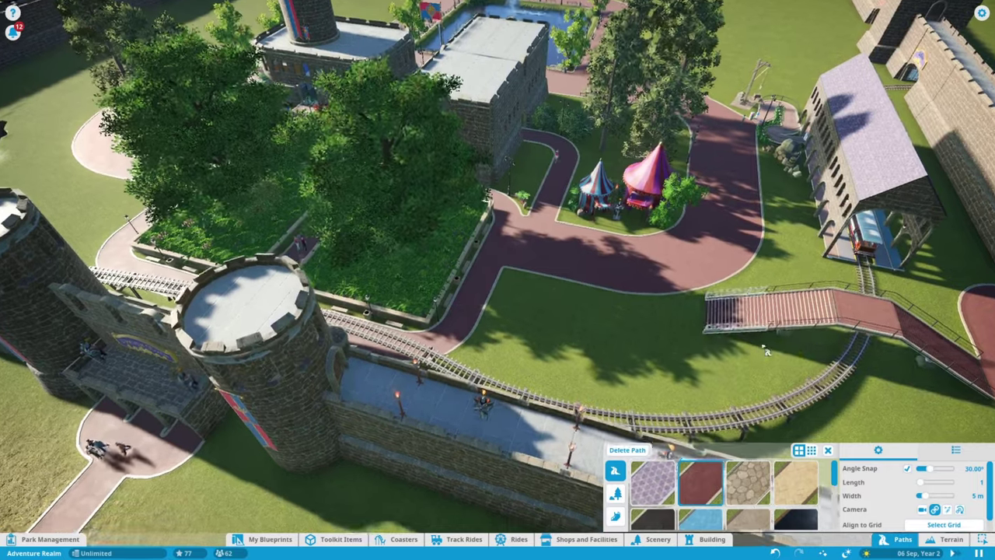
pyautogui.press('q')
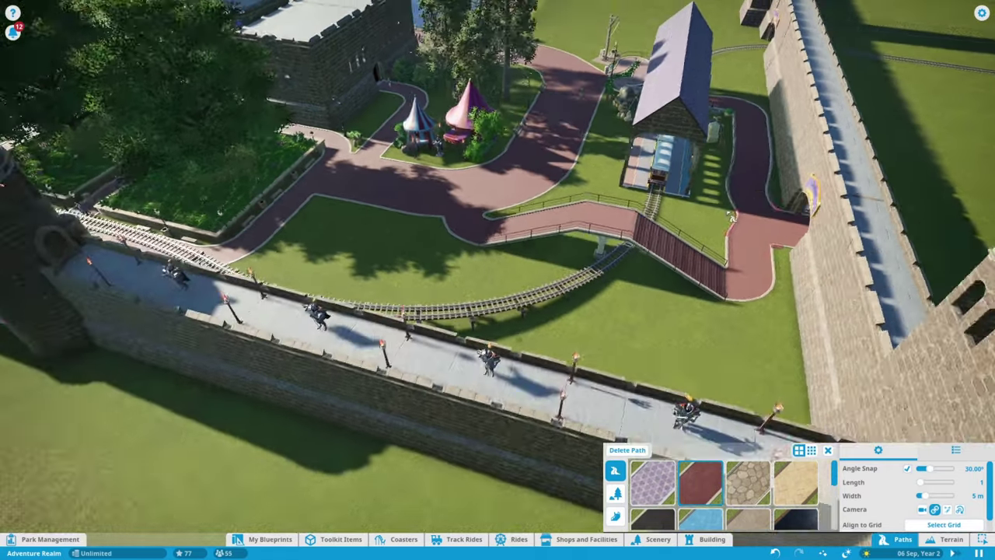
pyautogui.scroll(-10, 476, 278)
# Step: Open the terrain tools, frame the track and stations along the wall, and switch to texture painting
pyautogui.press('Escape')
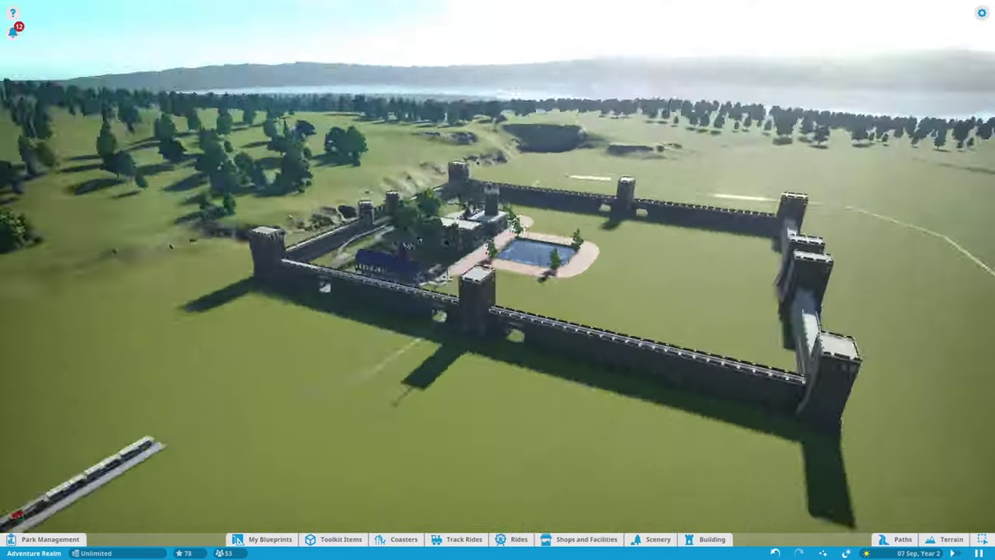
pyautogui.press('a')
pyautogui.scroll(5, 613, 374)
pyautogui.press('t')
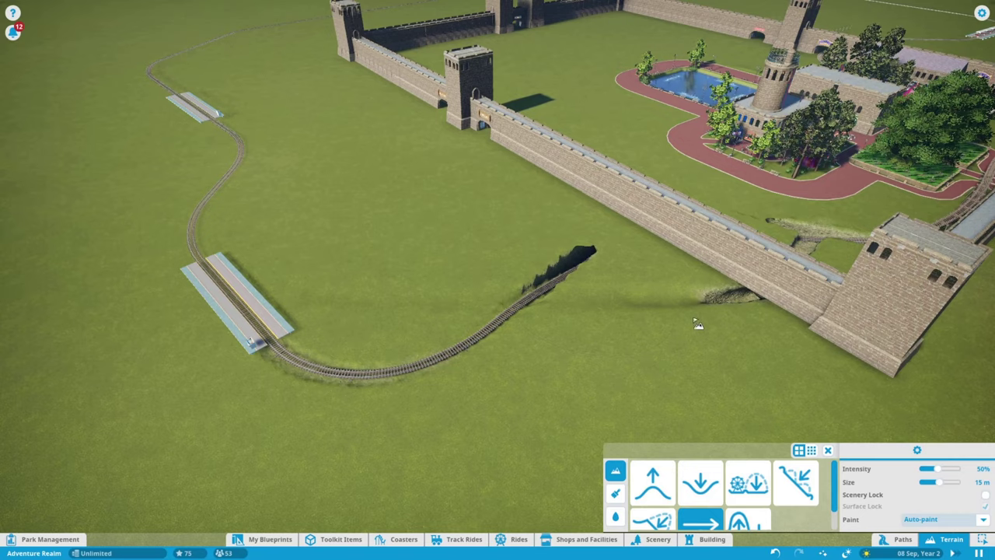
pyautogui.press('q')
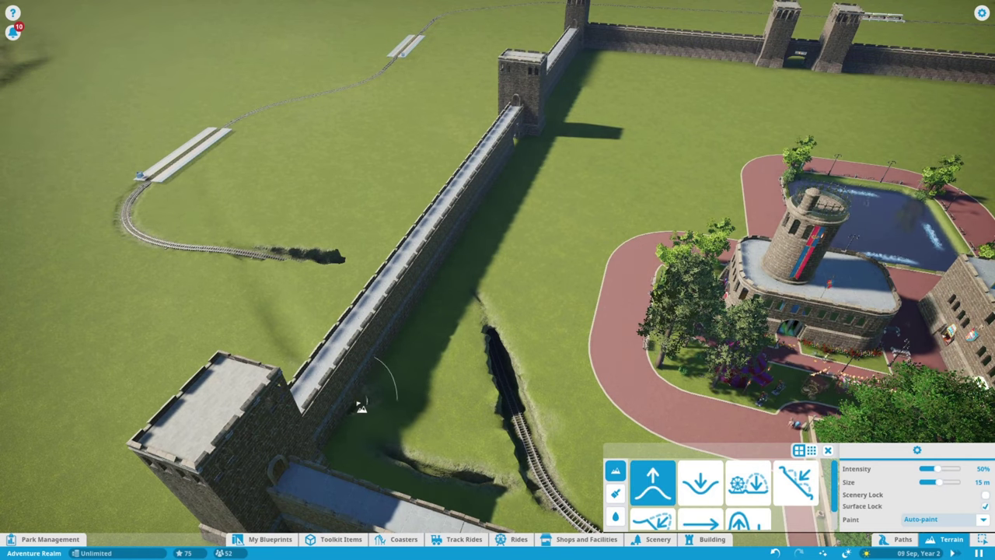
pyautogui.press('q')
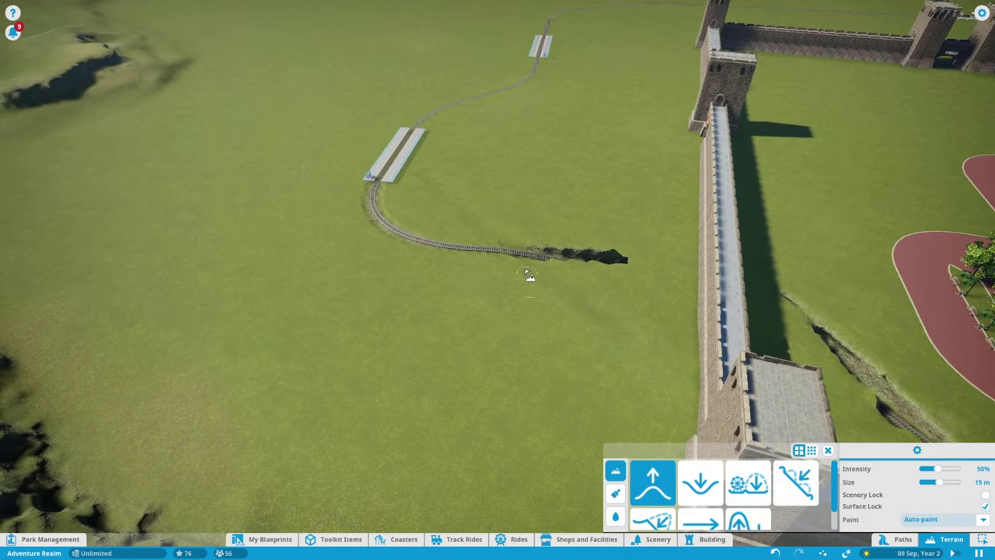
pyautogui.press('q')
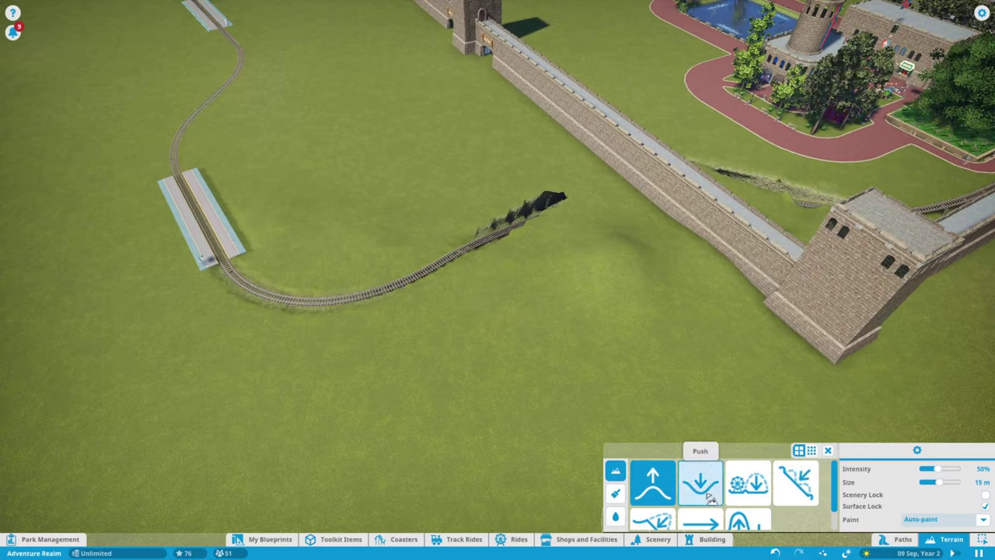
pyautogui.scroll(-5, 660, 281)
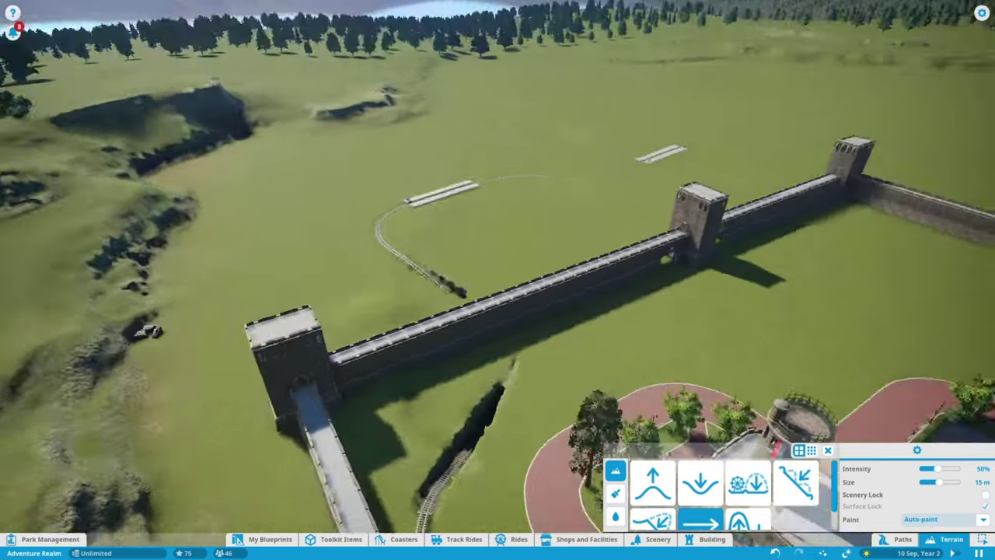
pyautogui.scroll(4, 629, 327)
pyautogui.click(615, 493)
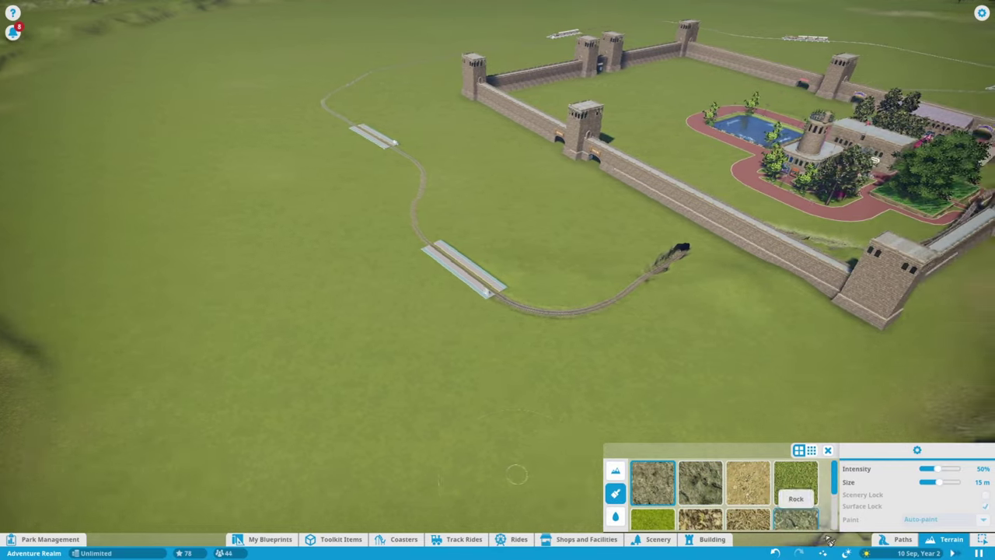
pyautogui.scroll(4, 562, 322)
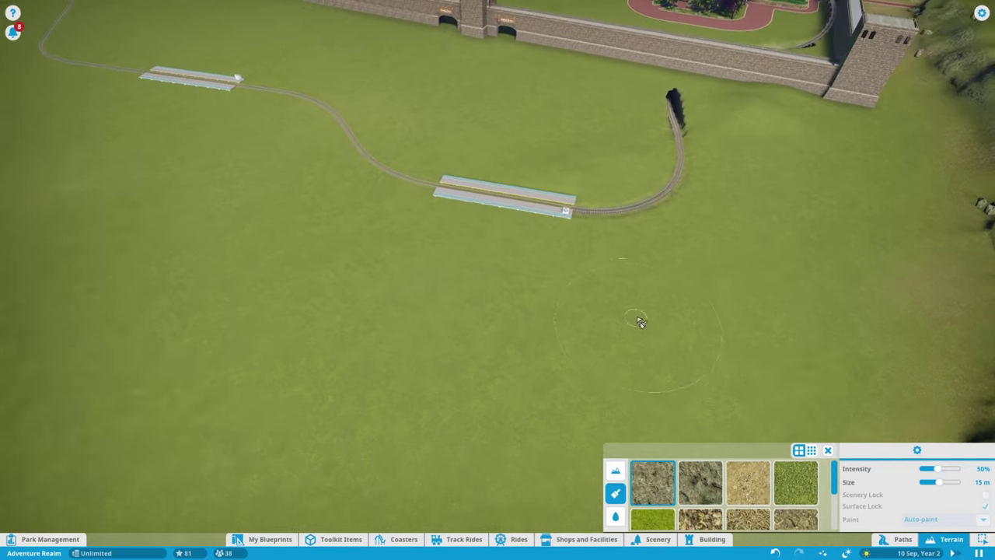
pyautogui.scroll(-10, 637, 321)
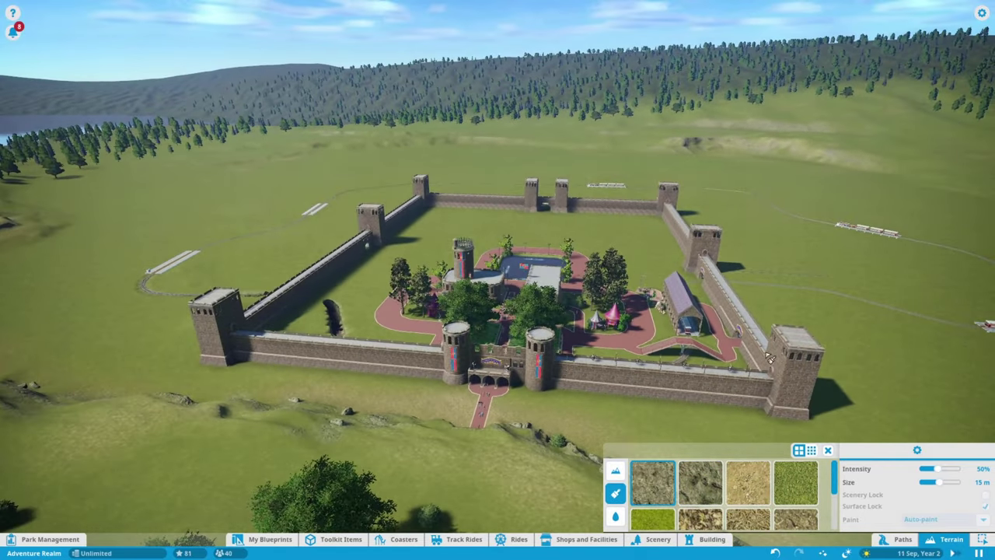
# Step: Save the park over the existing Adventure Realm save, confirming the overwrite
pyautogui.press('Escape')
pyautogui.hotkey('ctrl', 's')
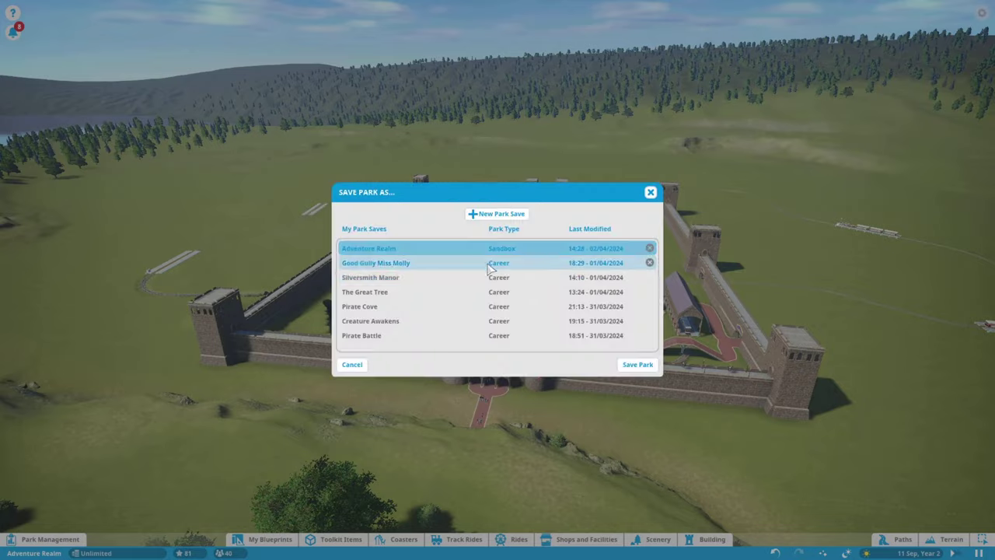
pyautogui.click(638, 364)
pyautogui.press('Return')
pyautogui.scroll(6, 722, 358)
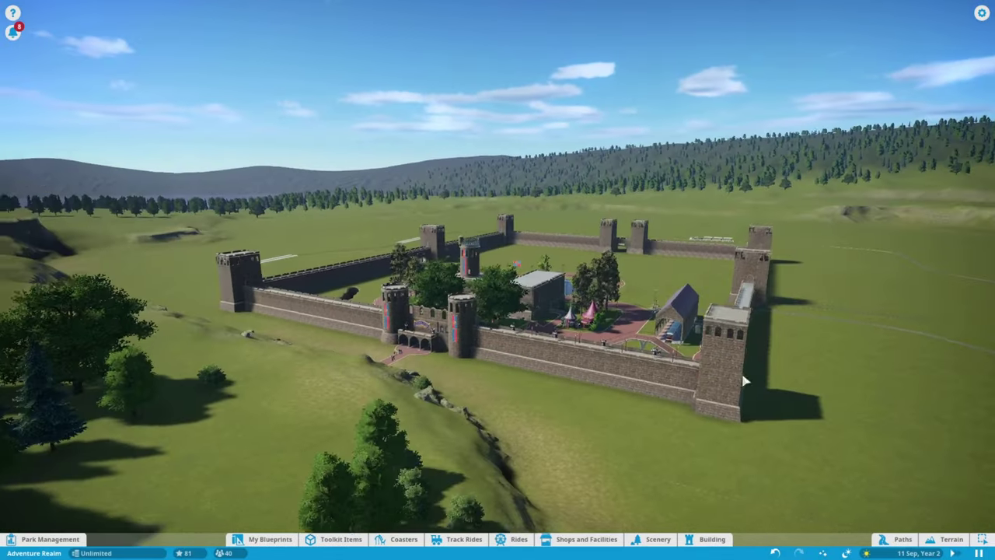